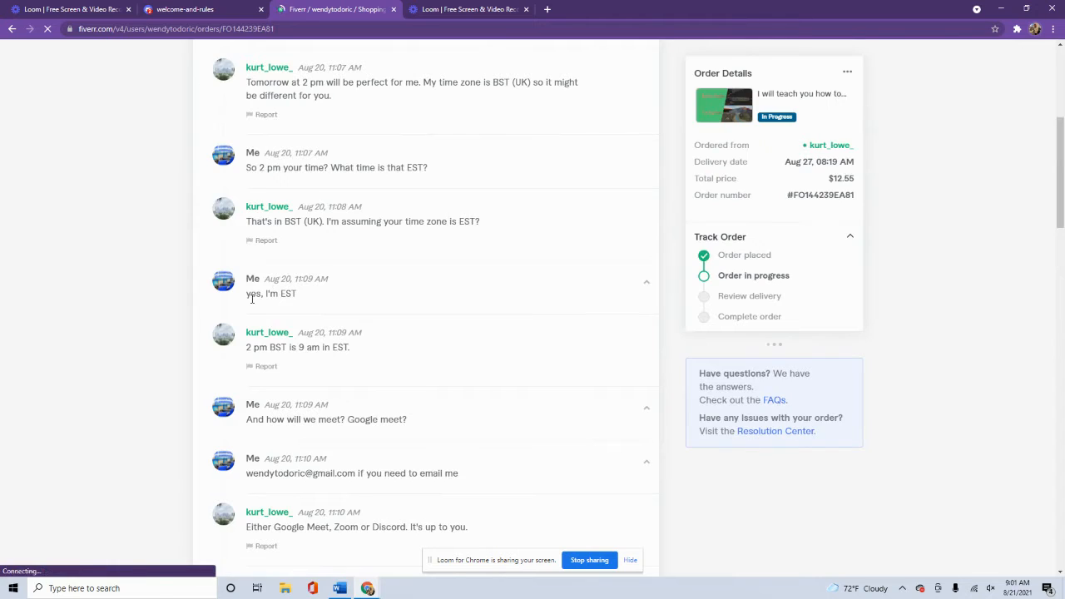
# - Switch from the Fiverr order to Discord and send the seller the direct message "Hi"
pyautogui.scroll(-8, 285, 350)
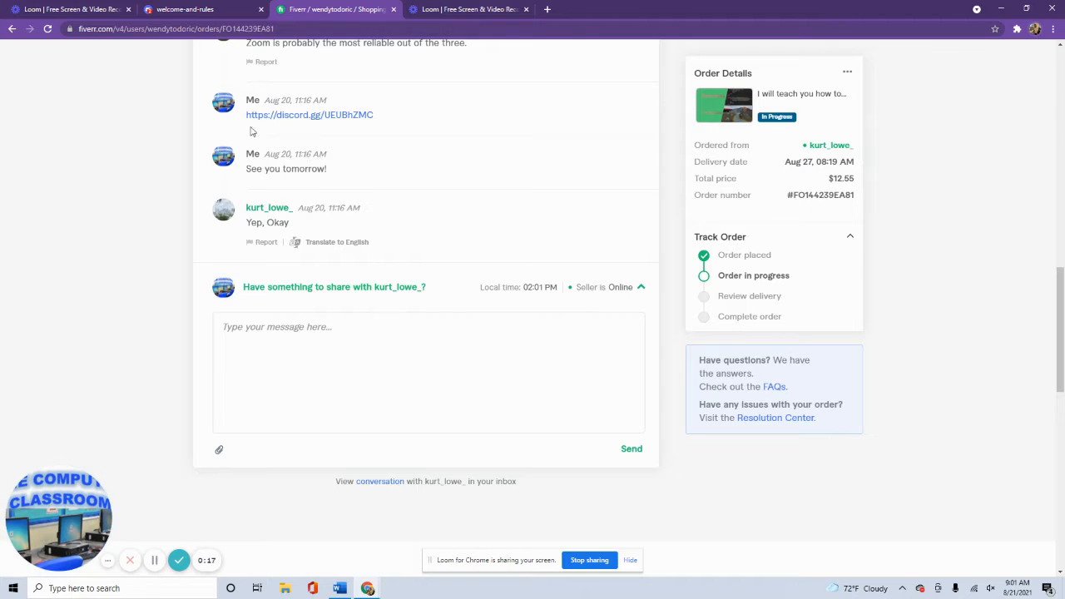
pyautogui.click(208, 9)
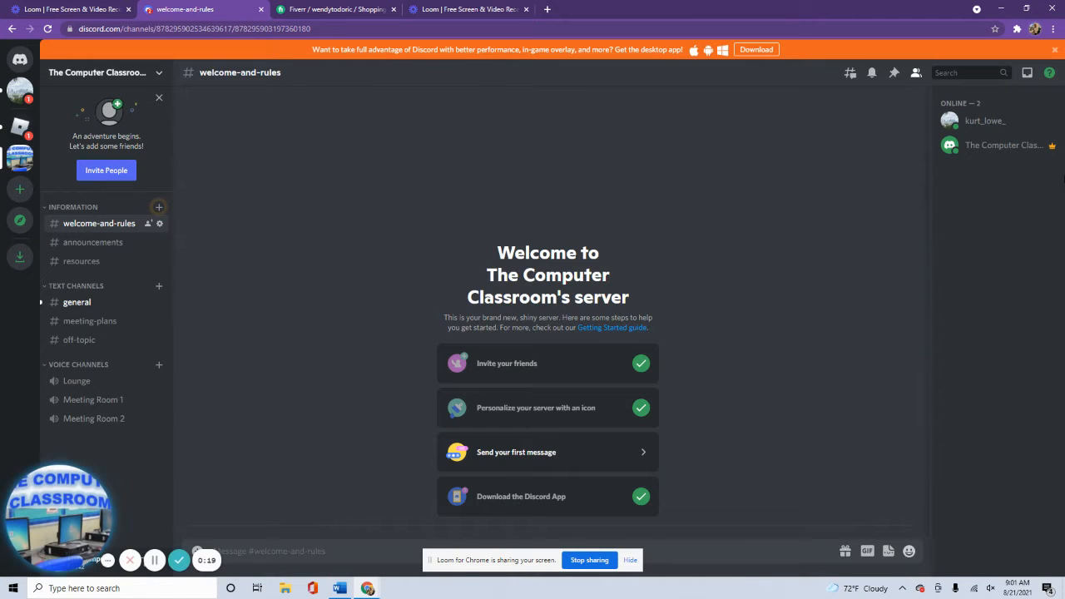
pyautogui.click(984, 120)
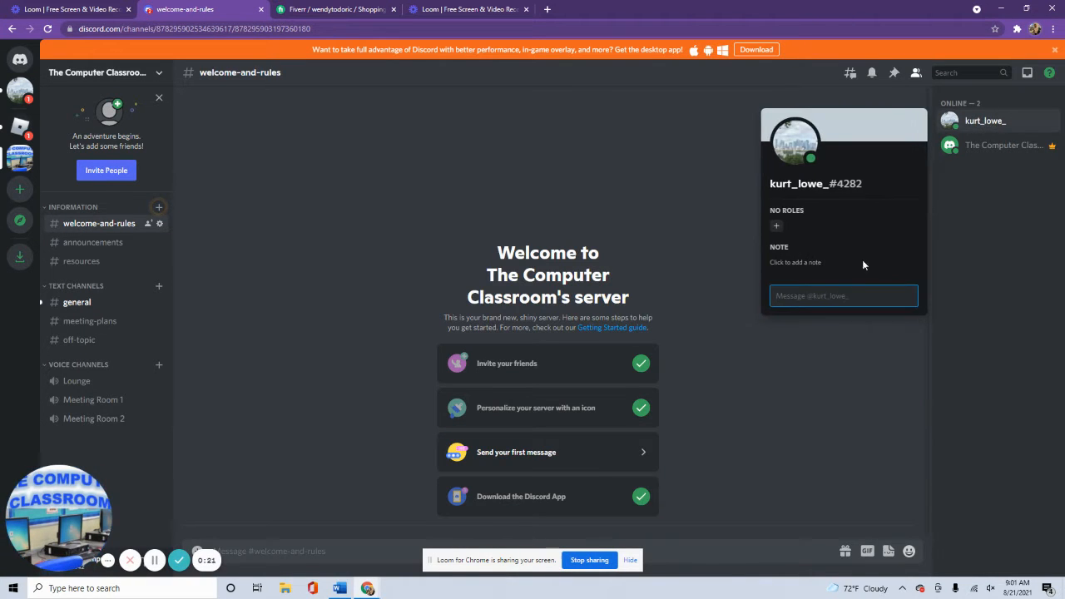
pyautogui.write('Hi')
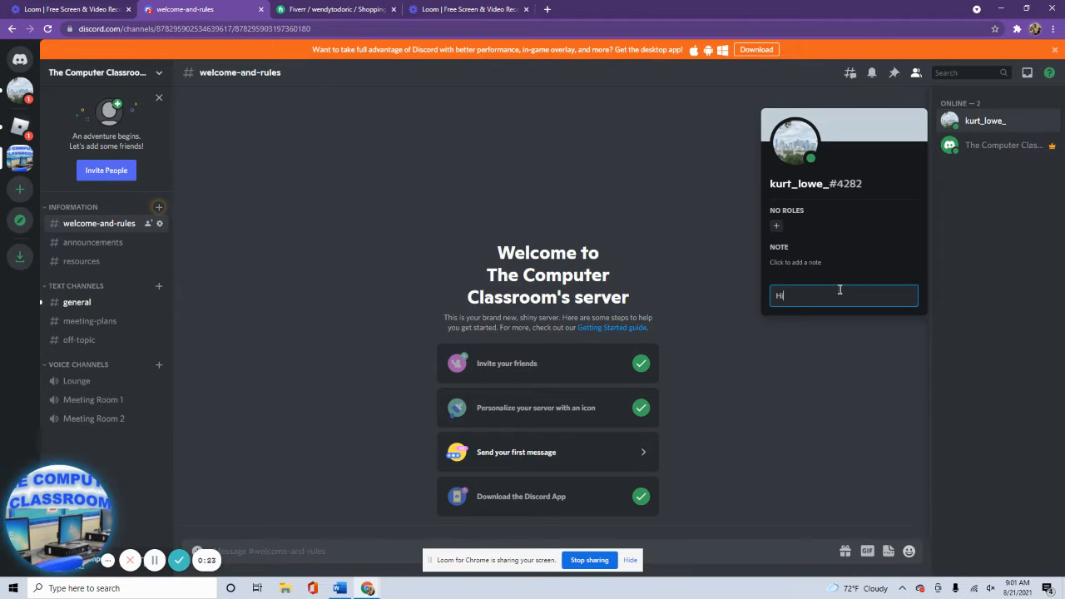
pyautogui.press('Return')
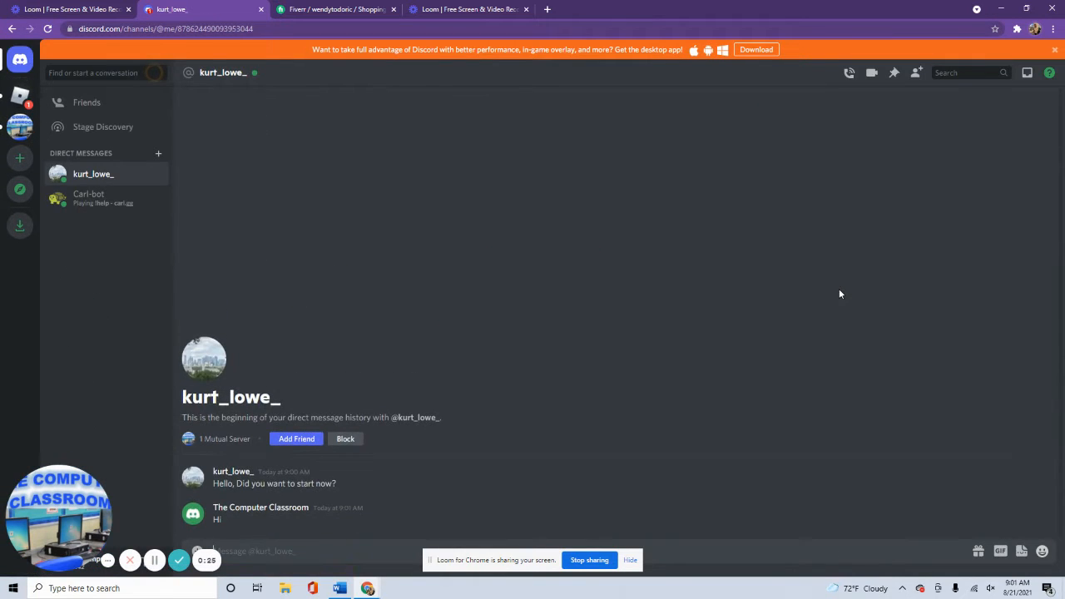
# - Reply to the seller in the Discord chat with "Yes" and "It's my first time on here so whereever"
pyautogui.write('yes')
pyautogui.press('Return')
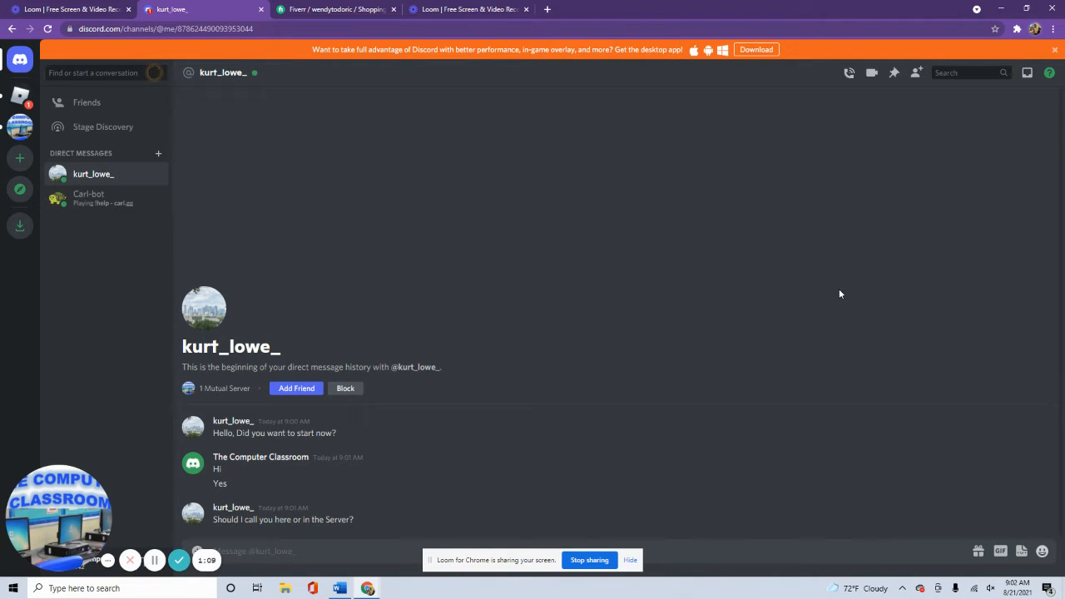
pyautogui.write("It's my first time on here so where")
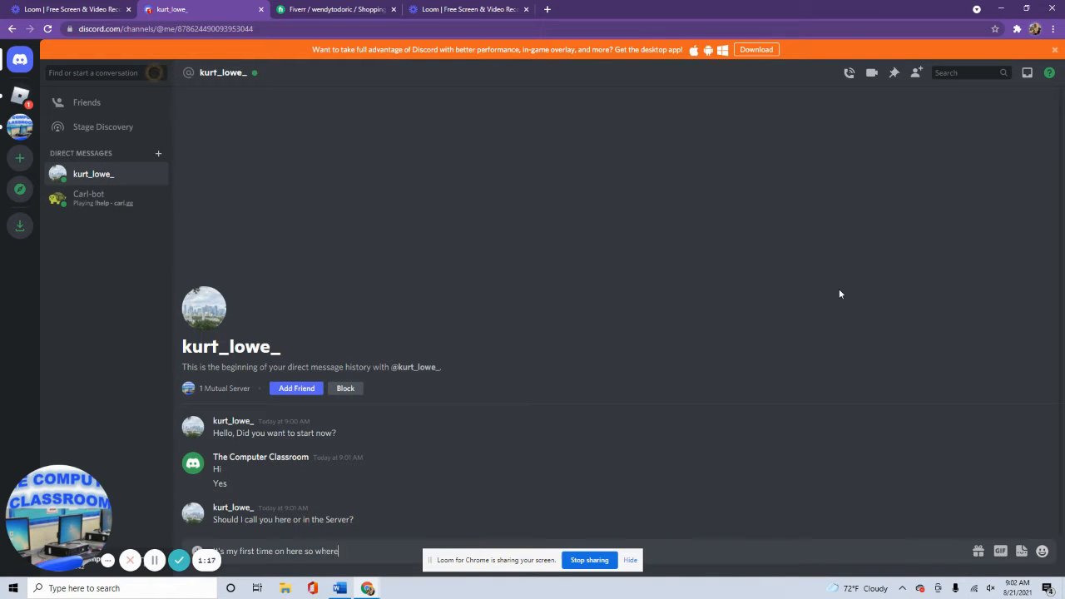
pyautogui.write('ever')
pyautogui.press('Return')
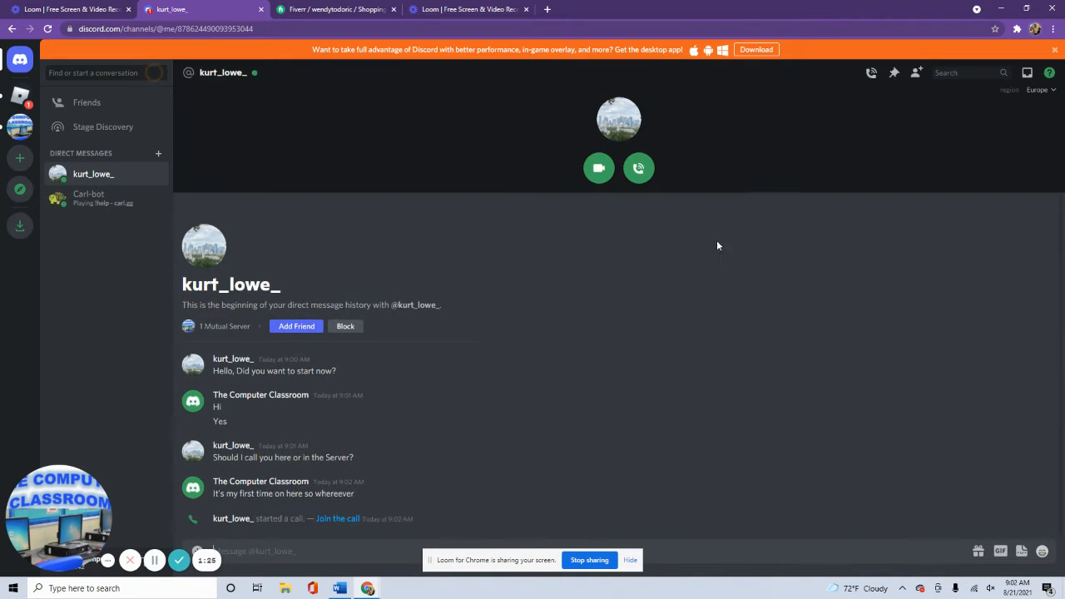
# - Join the seller's voice call and set the computer's speaker volume to 87
pyautogui.click(639, 170)
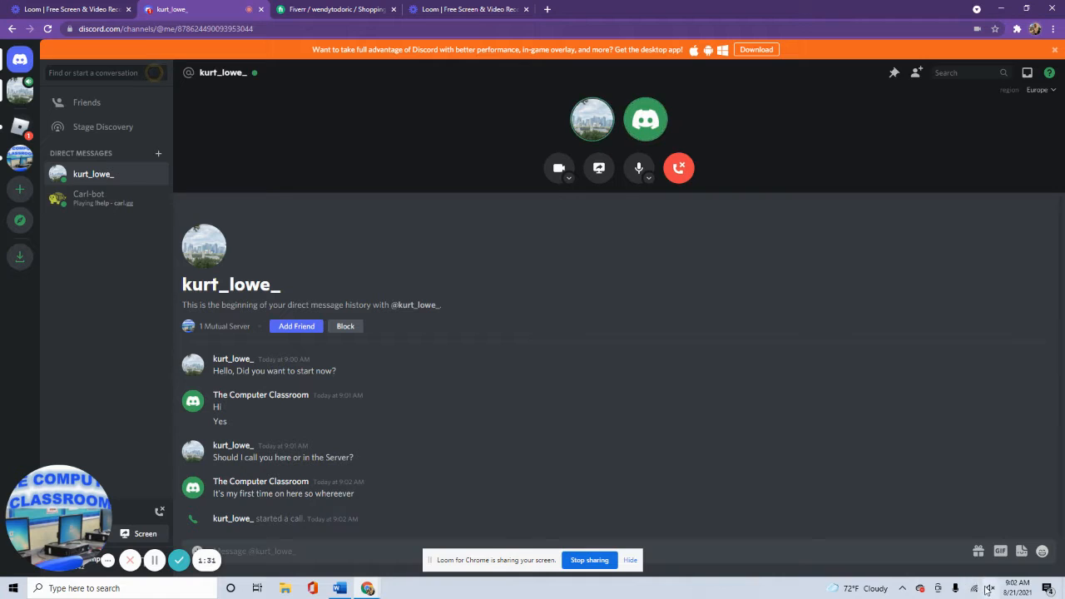
pyautogui.click(989, 588)
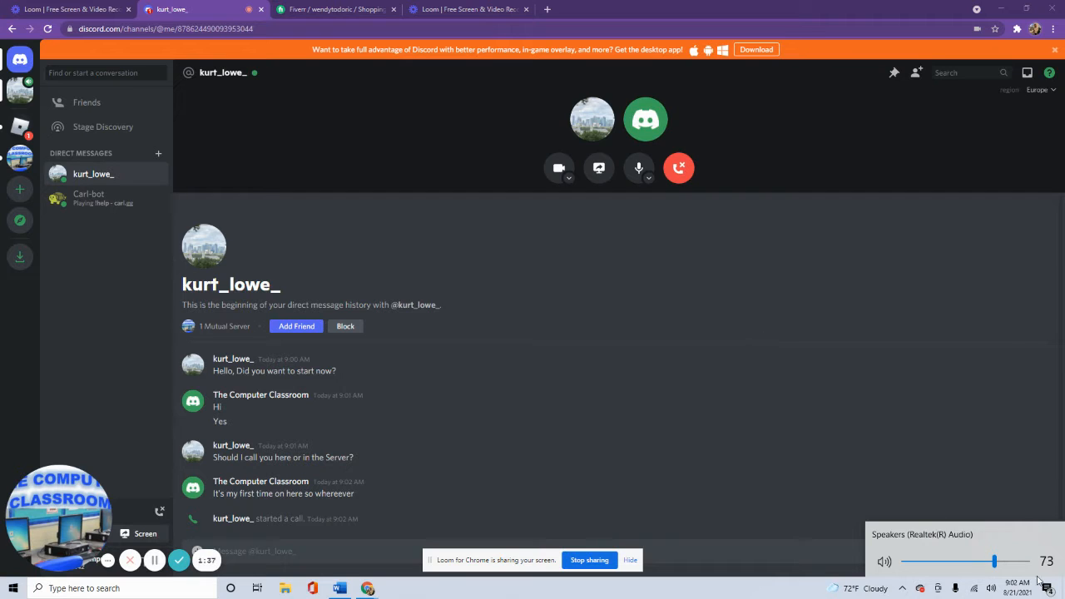
pyautogui.click(1012, 561)
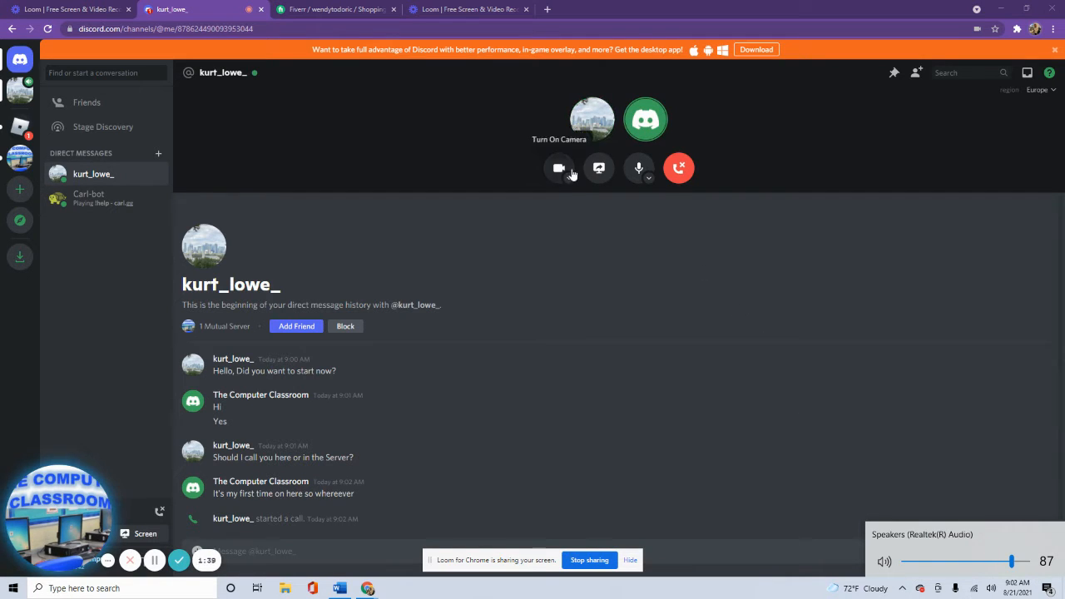
pyautogui.click(639, 170)
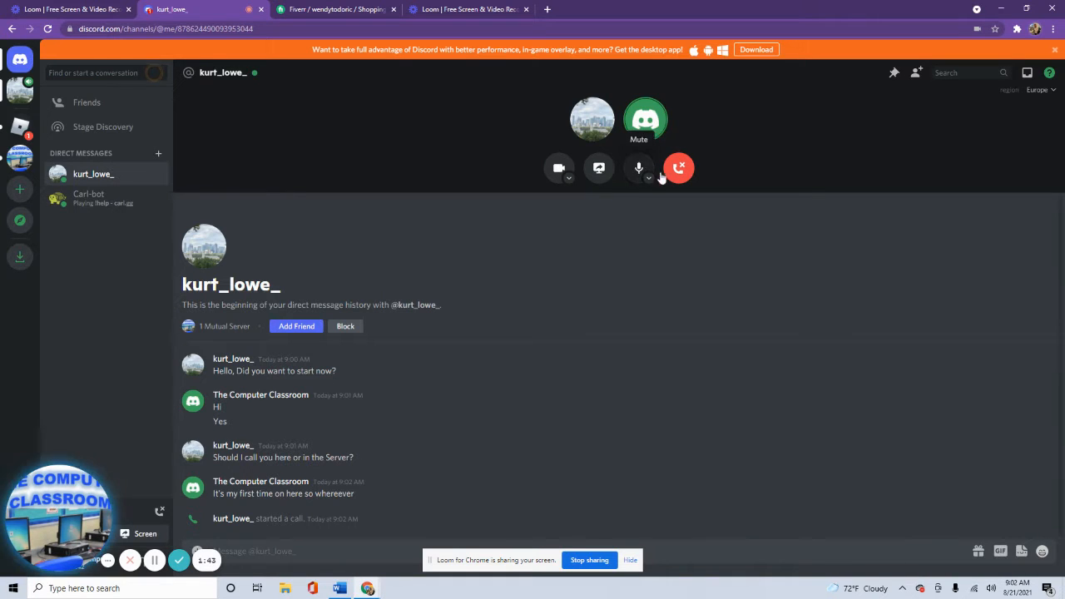
pyautogui.click(639, 171)
pyautogui.click(569, 179)
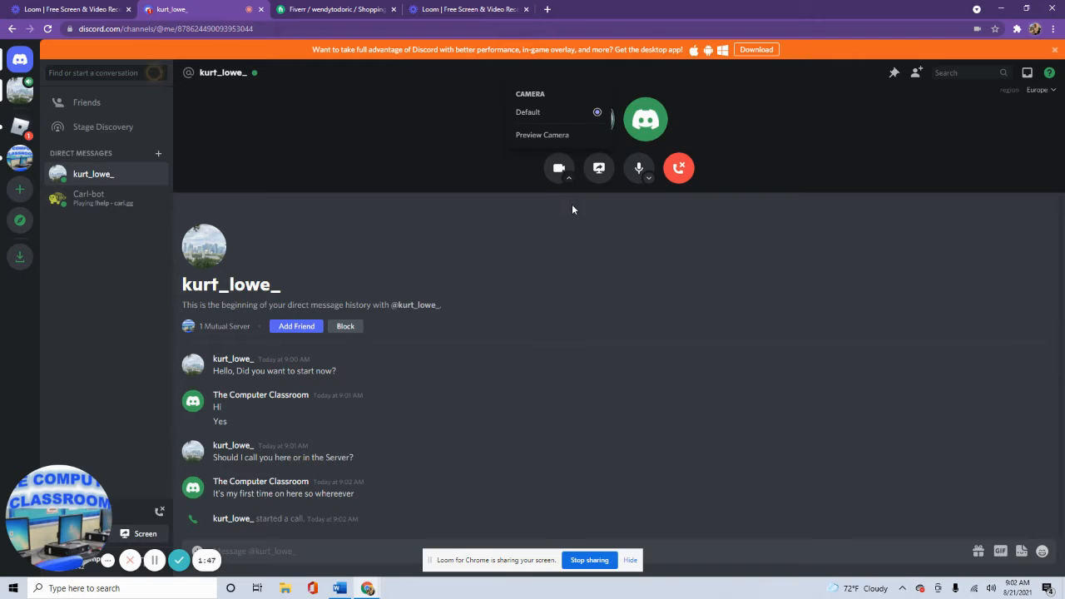
pyautogui.click(571, 206)
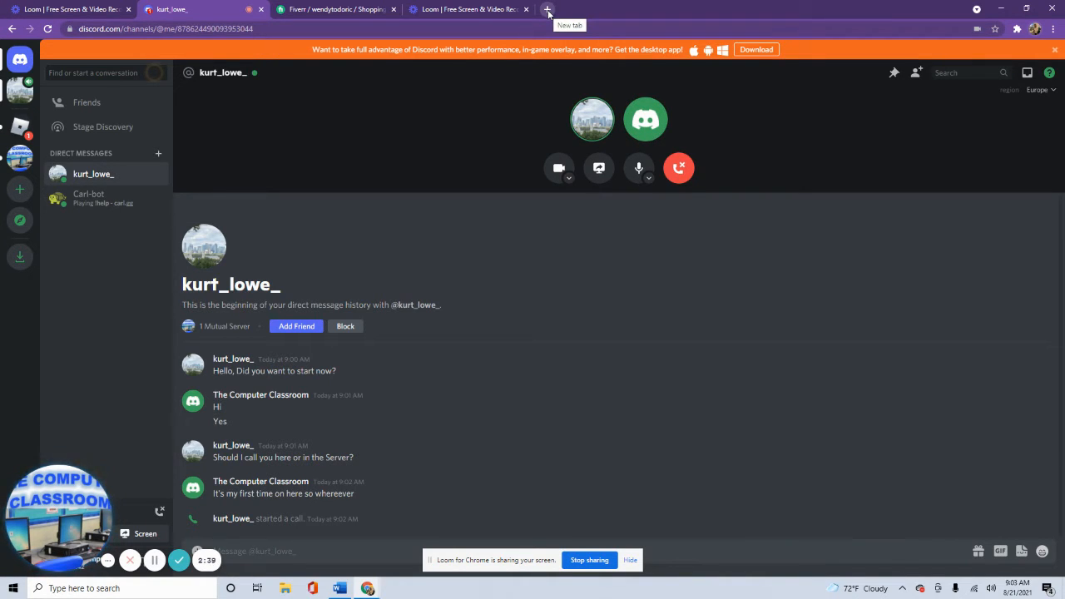
# - Open a new browser tab, and set the speaker volume to 63 from the Discord call
pyautogui.click(548, 9)
pyautogui.click(495, 9)
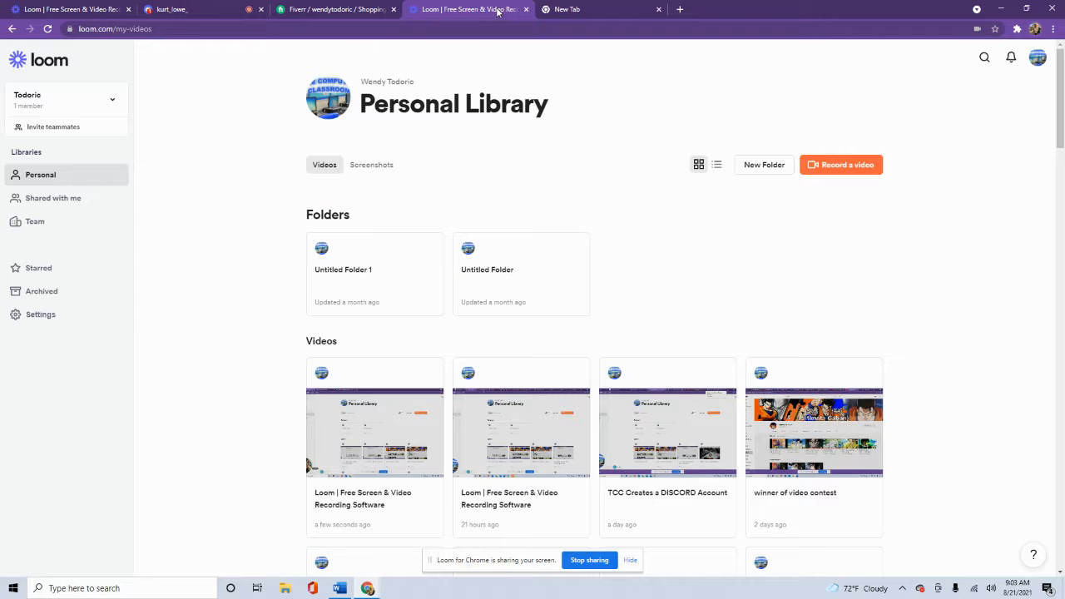
pyautogui.click(337, 9)
pyautogui.click(175, 9)
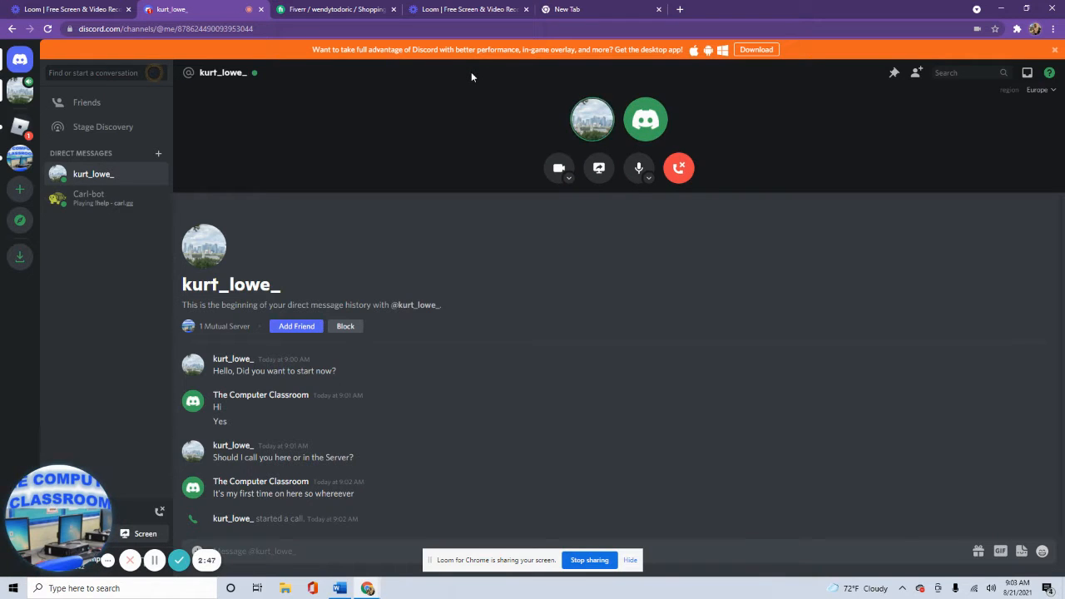
pyautogui.click(991, 589)
pyautogui.moveTo(946, 563); pyautogui.dragTo(984, 563)
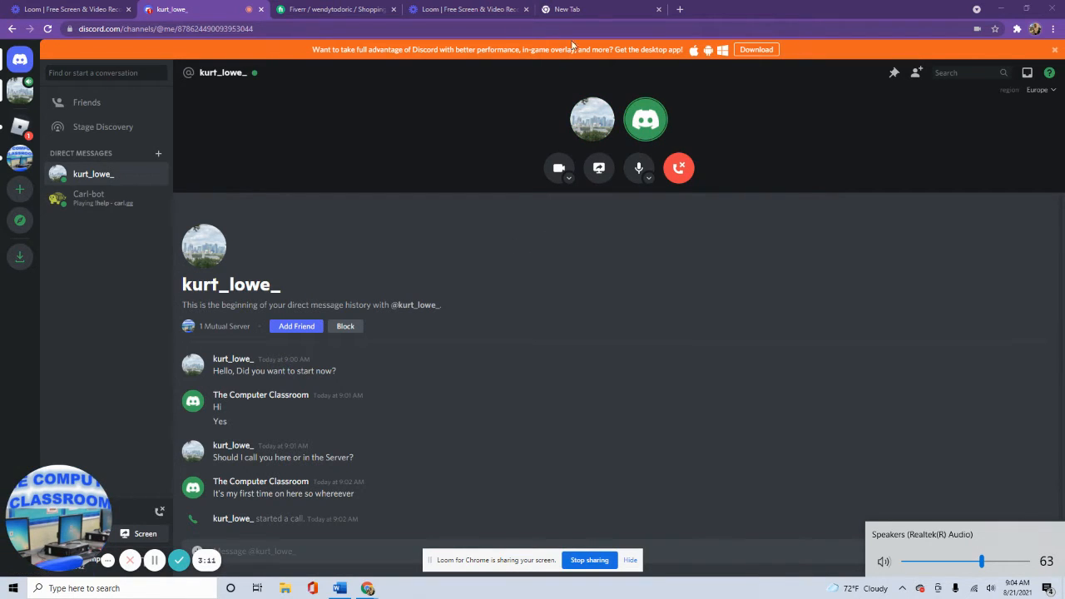
# - Go to roblox.com in the empty browser tab
pyautogui.click(602, 12)
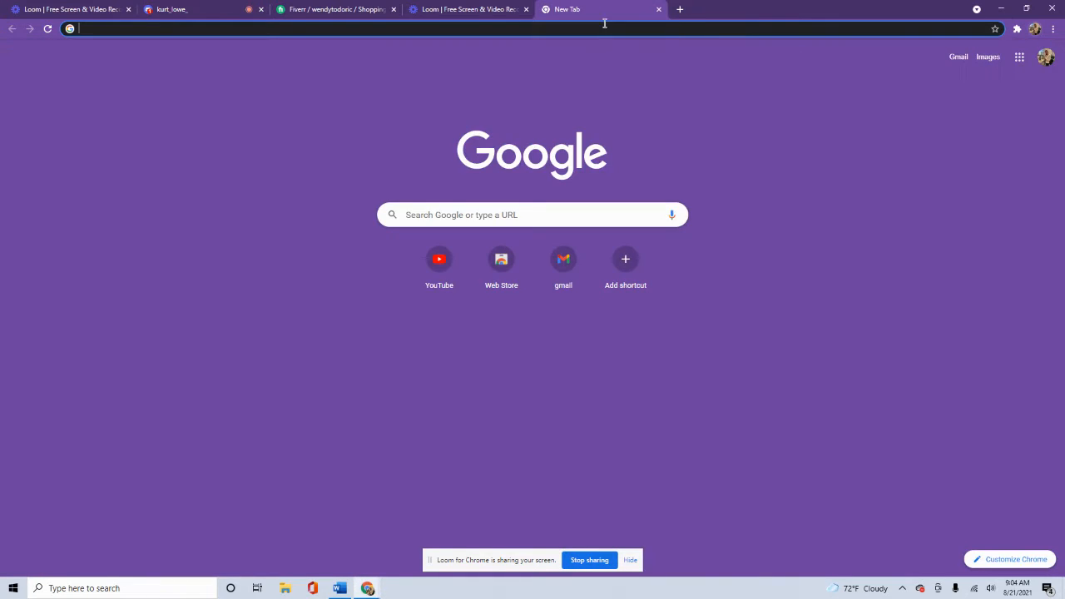
pyautogui.click(604, 29)
pyautogui.write('ro')
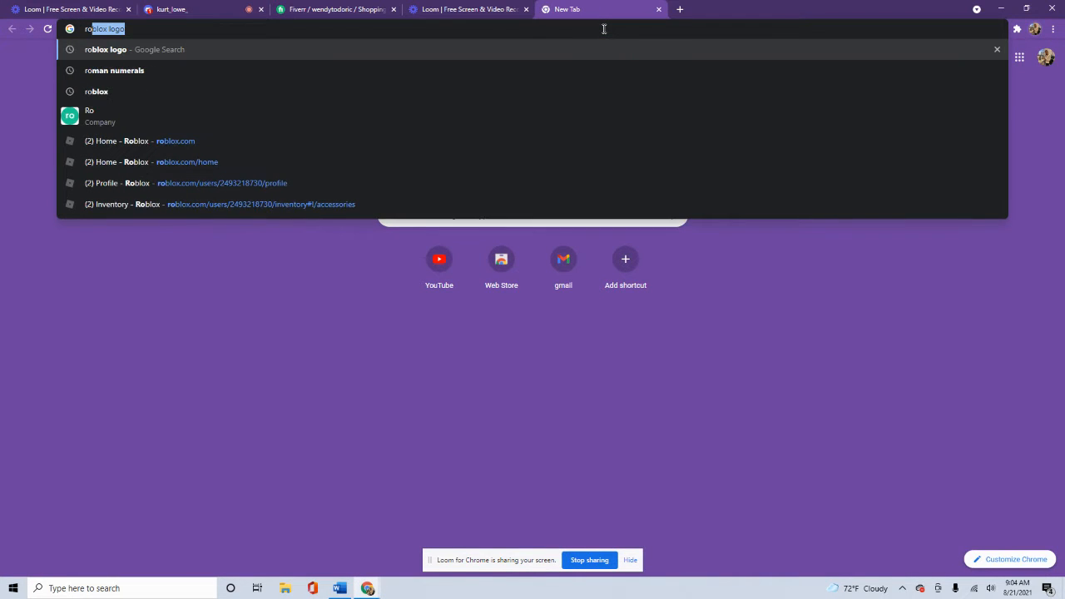
pyautogui.write('blo')
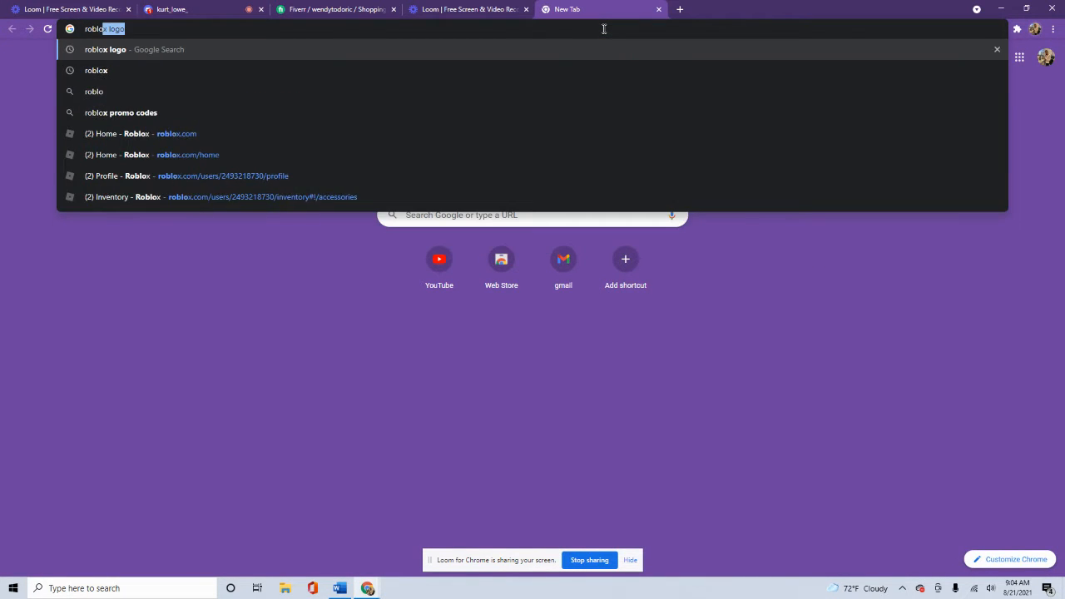
pyautogui.write('x.com')
pyautogui.press('Return')
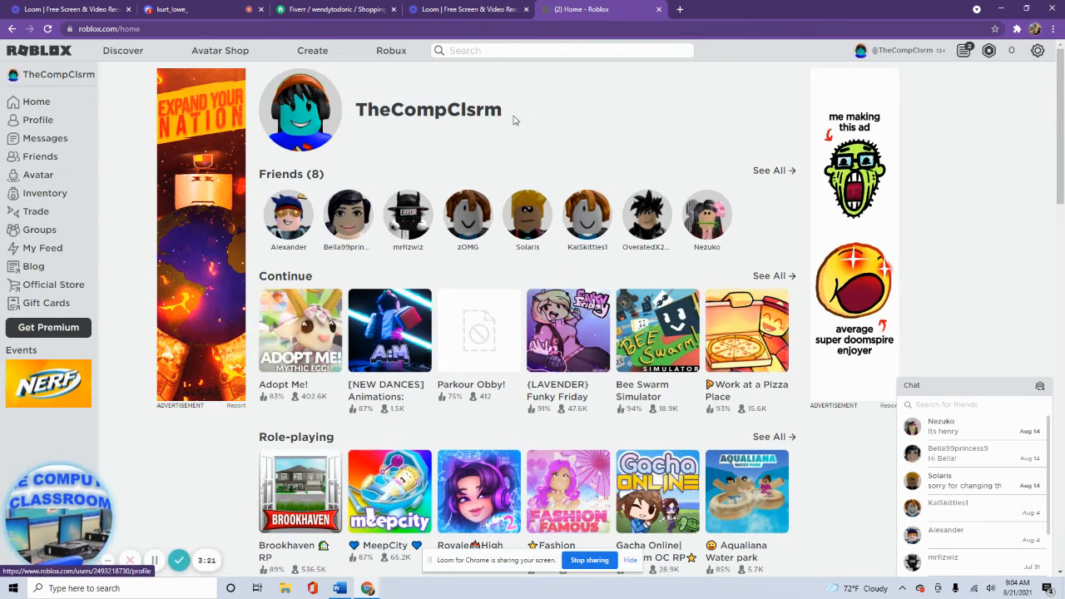
# - Copy the account's username from the Roblox home page and send it to the seller in the Discord chat
pyautogui.moveTo(358, 114); pyautogui.dragTo(501, 109)
pyautogui.hotkey('ctrl', 'c')
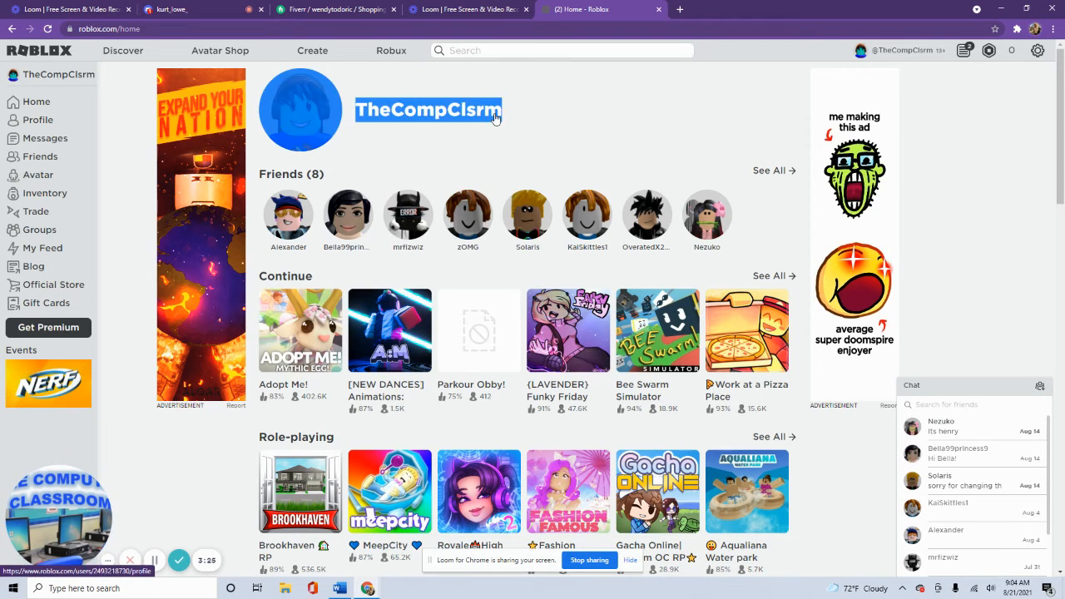
pyautogui.click(378, 10)
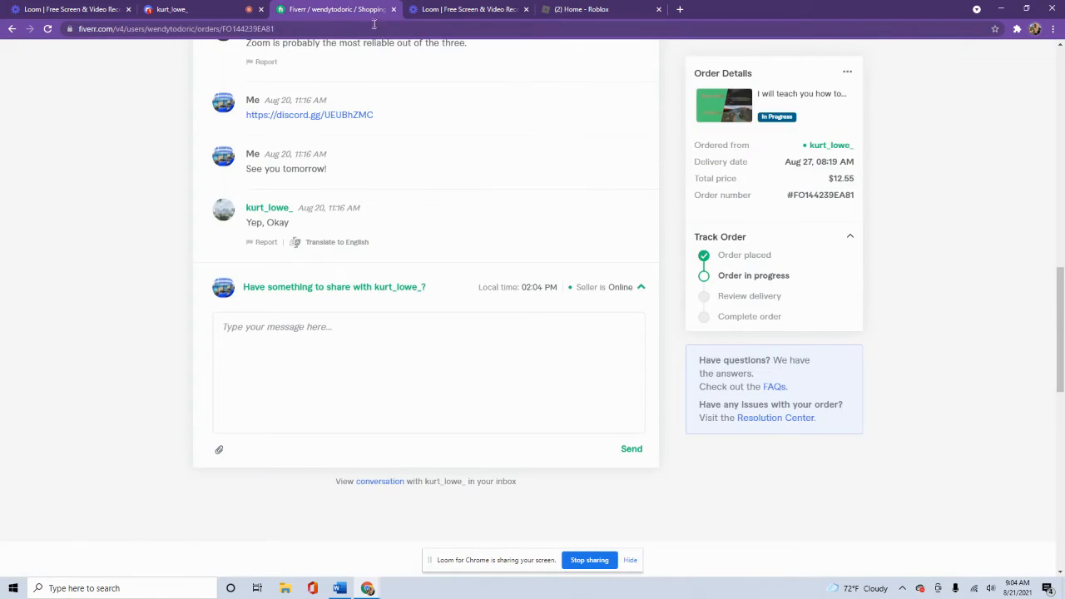
pyautogui.click(468, 11)
pyautogui.click(230, 15)
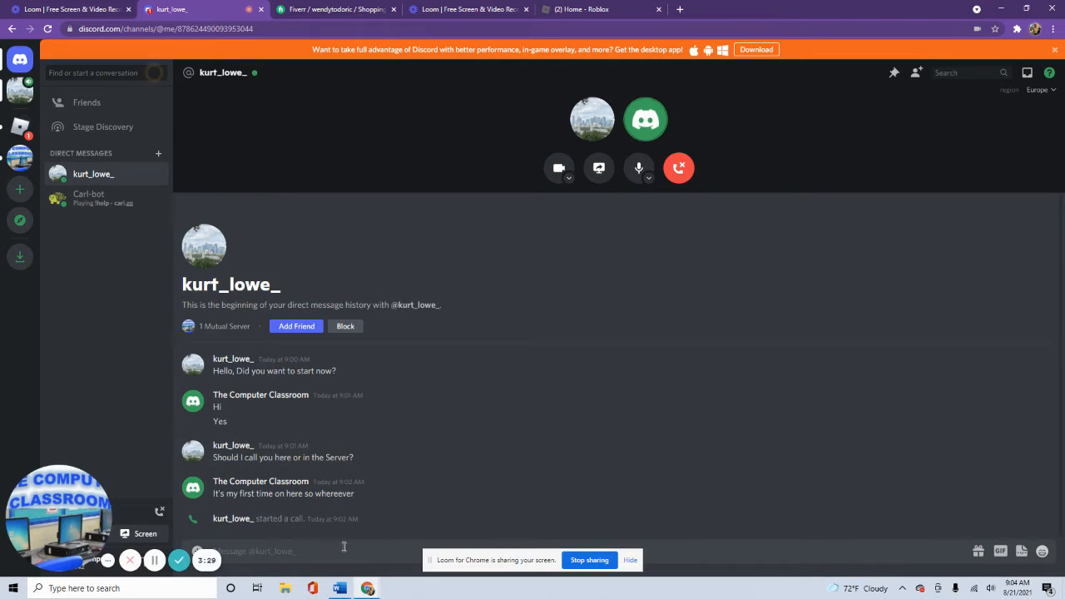
pyautogui.hotkey('ctrl', 'v')
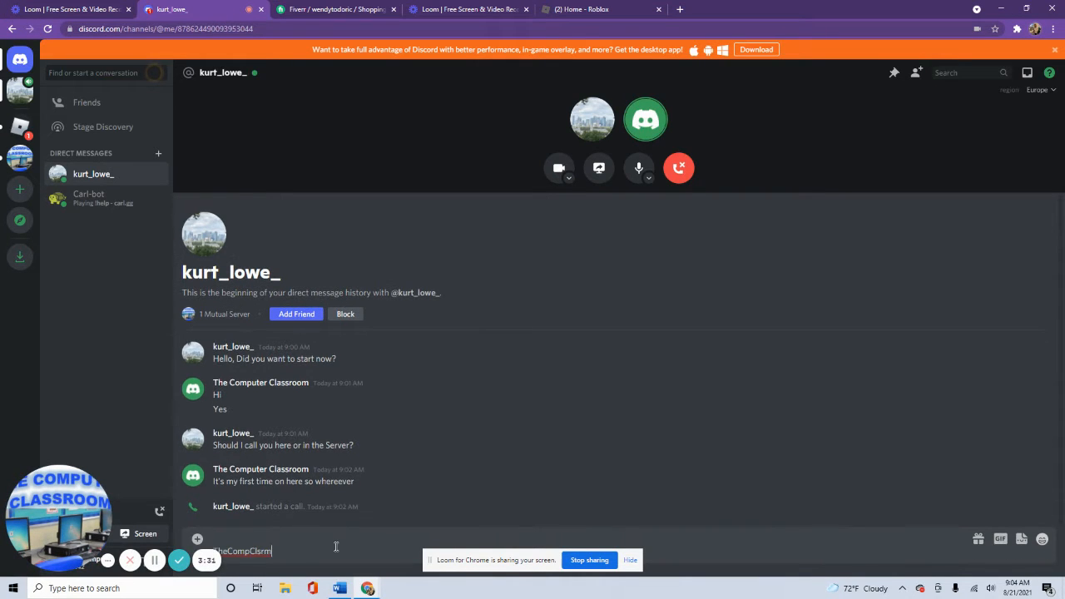
pyautogui.press('Return')
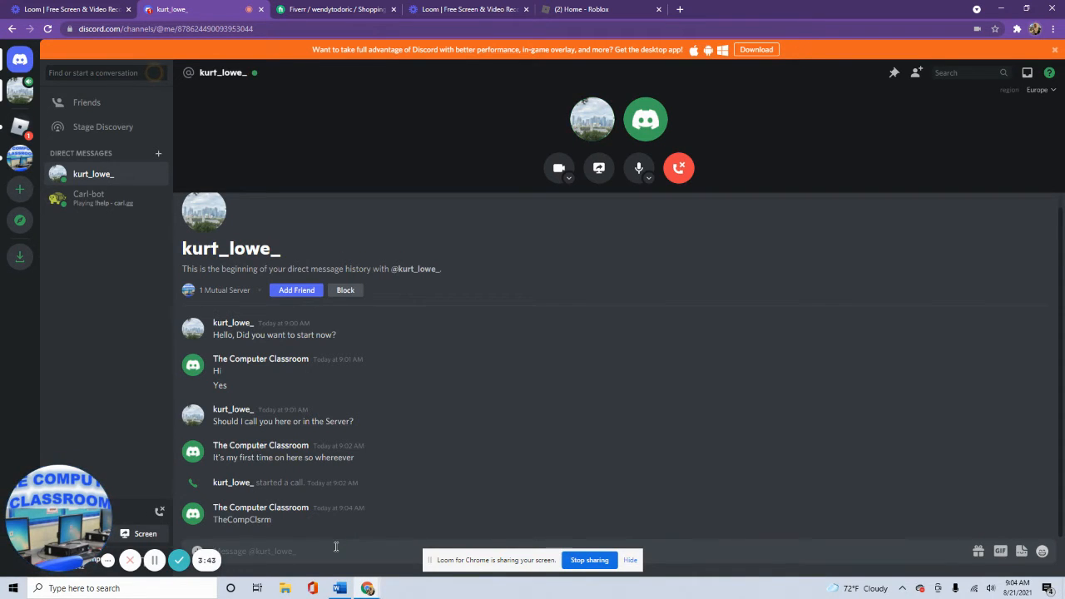
# - Open the Roblox friend requests and accept the seller's request
pyautogui.click(607, 9)
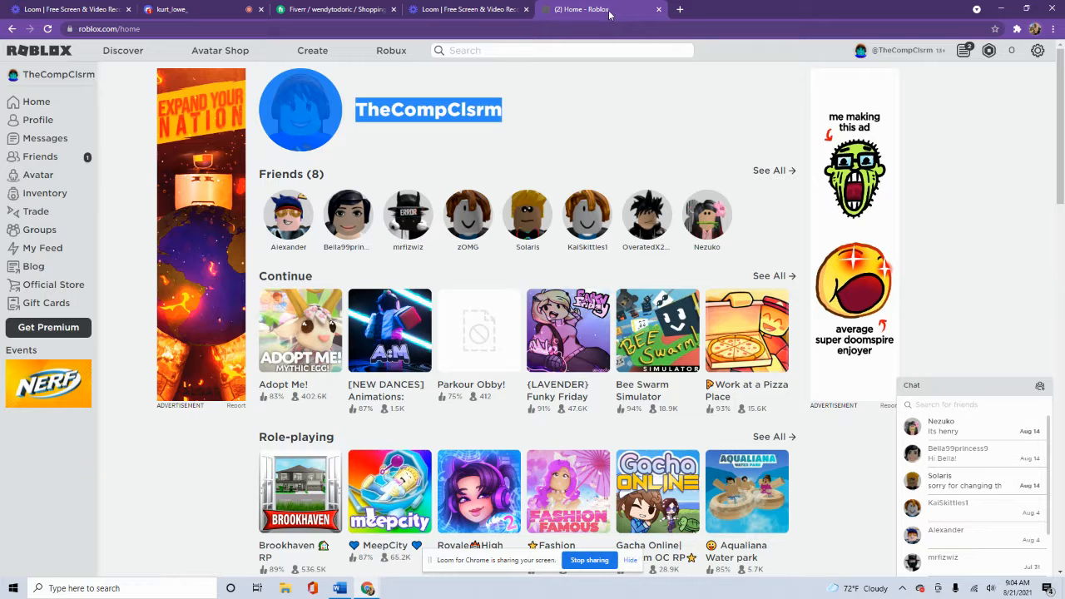
pyautogui.click(57, 158)
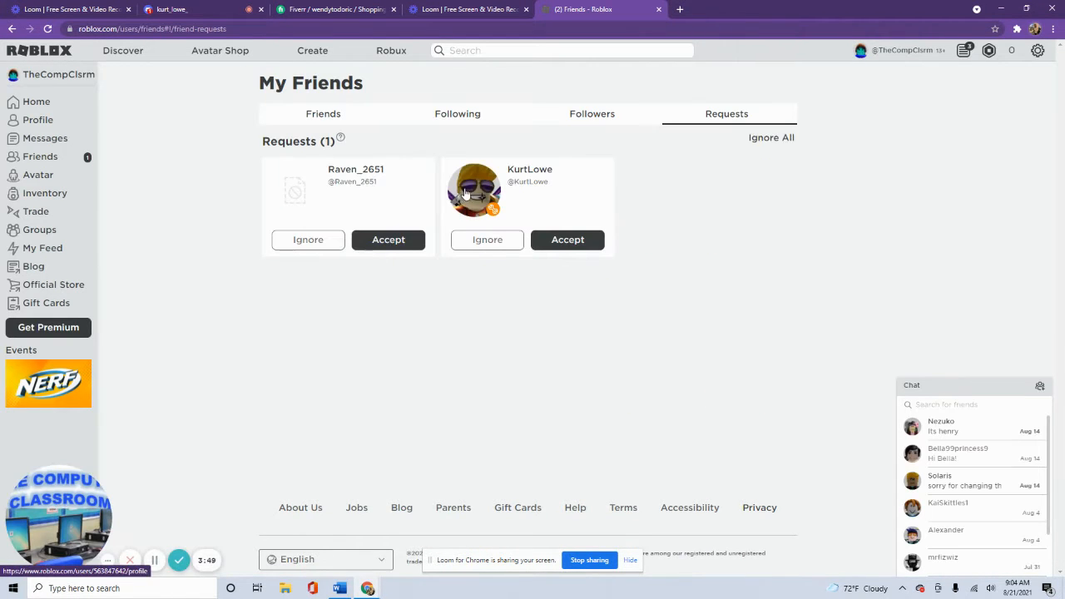
pyautogui.click(568, 244)
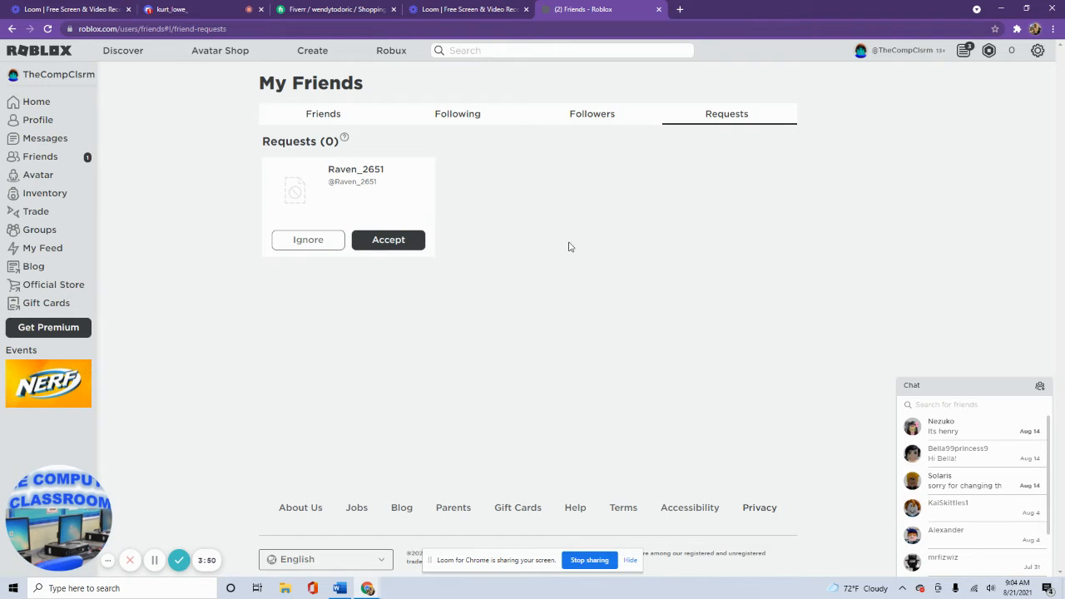
# - Try to accept the other pending Roblox friend request and go back to the home page
pyautogui.click(397, 243)
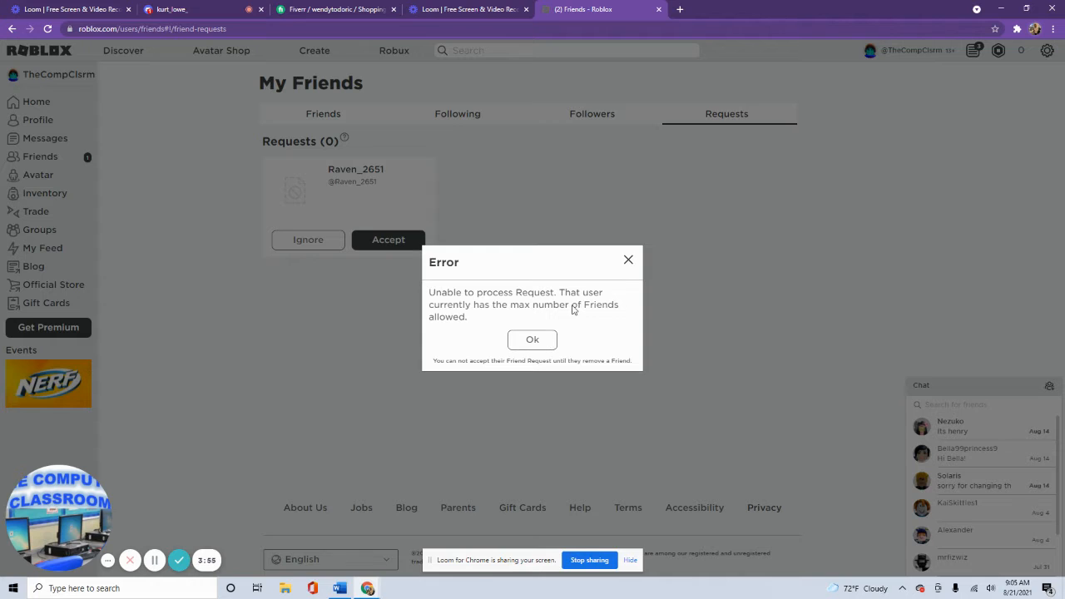
pyautogui.click(629, 262)
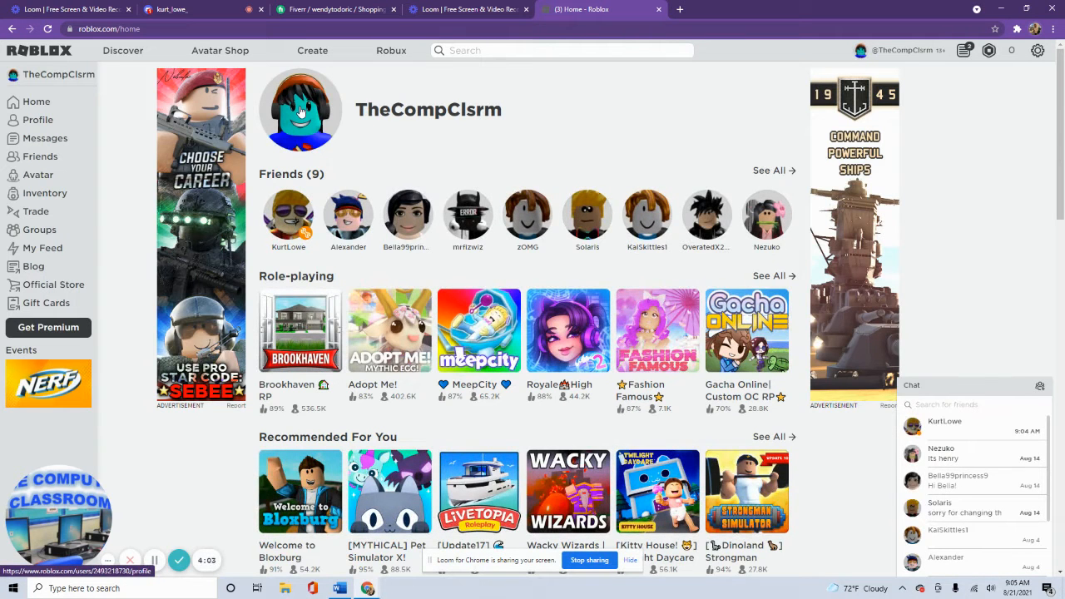
pyautogui.moveTo(292, 226)
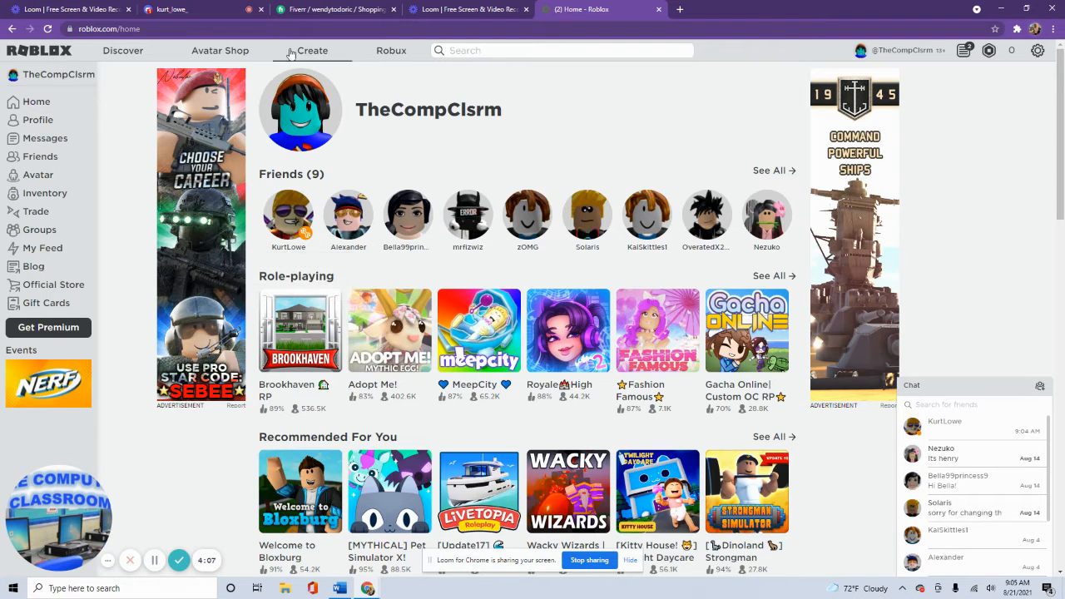
# - Send the seller a friend request in Discord and close the Fiverr tab before returning to Roblox
pyautogui.click(170, 9)
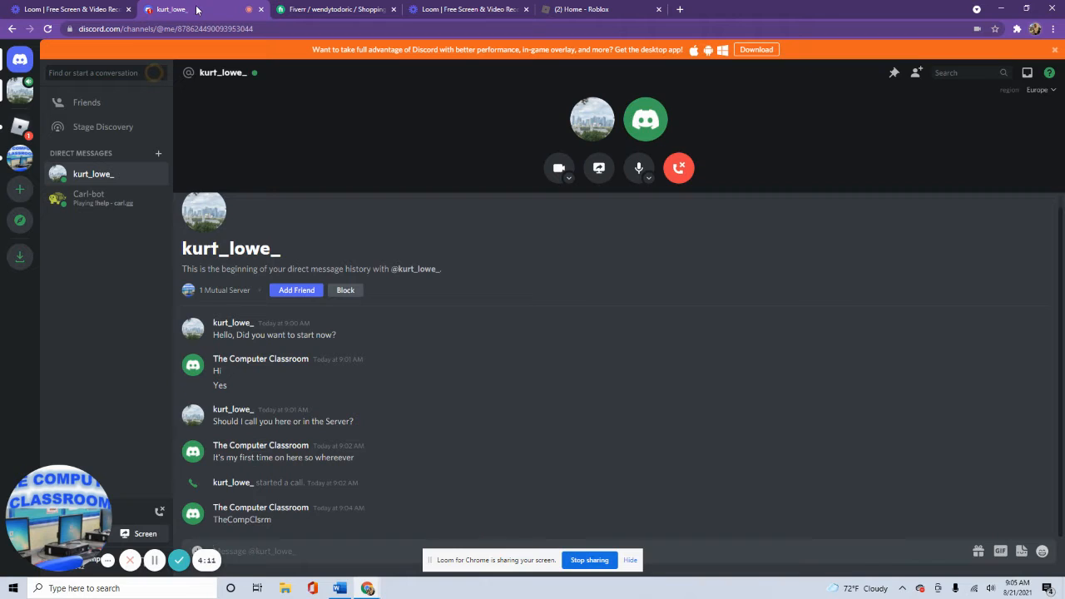
pyautogui.click(394, 9)
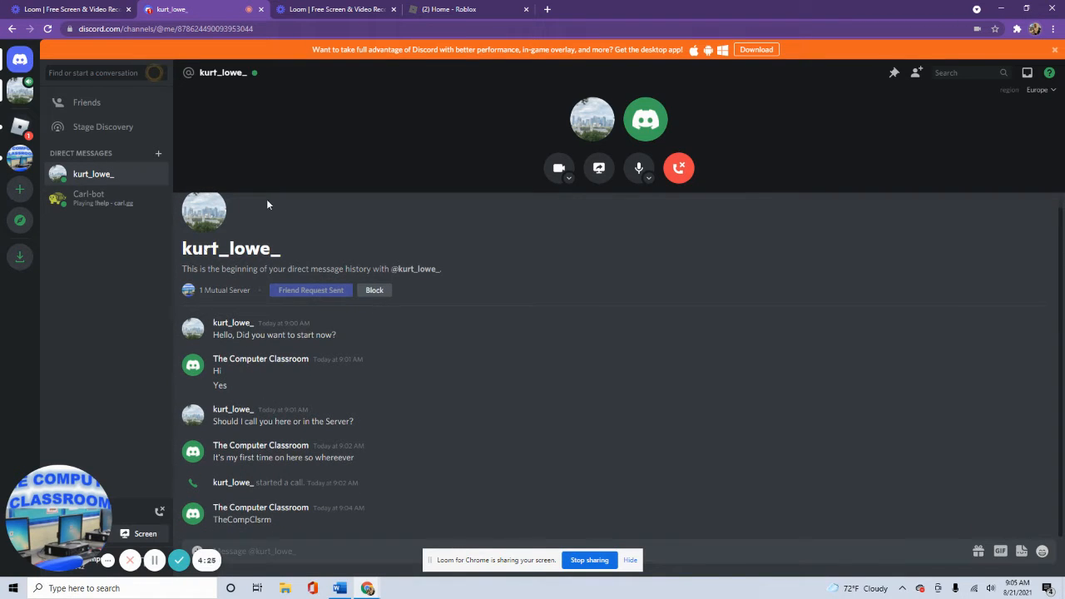
pyautogui.click(455, 10)
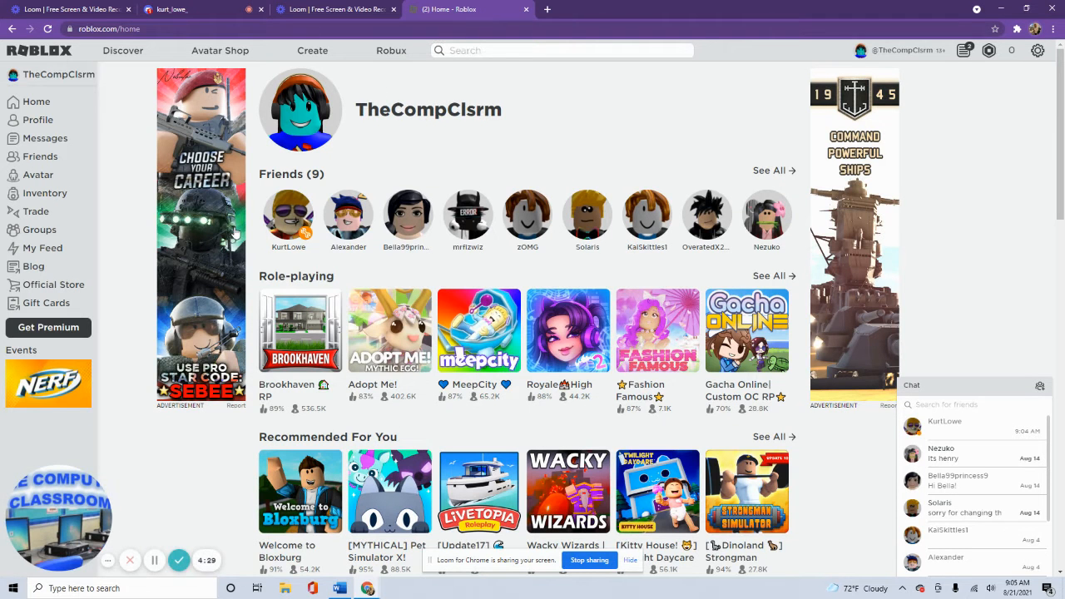
pyautogui.moveTo(289, 233)
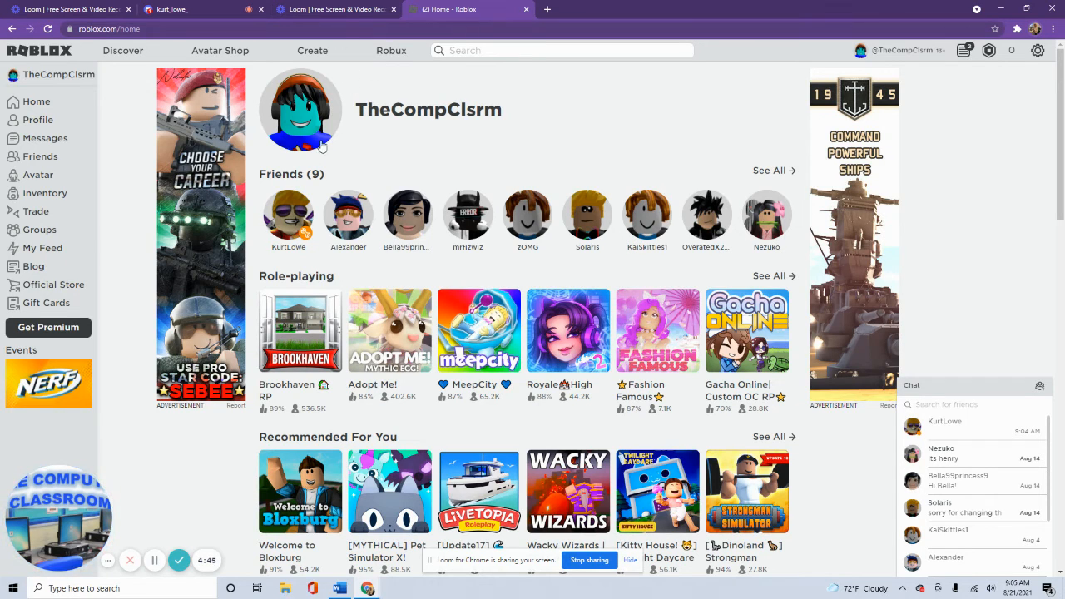
pyautogui.click(314, 51)
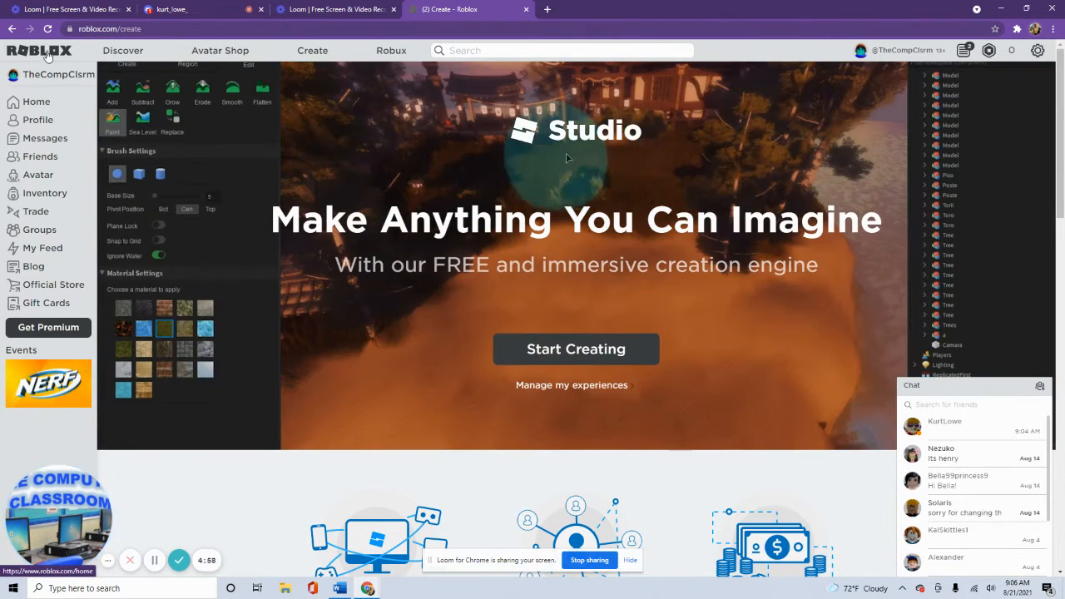
pyautogui.click(48, 53)
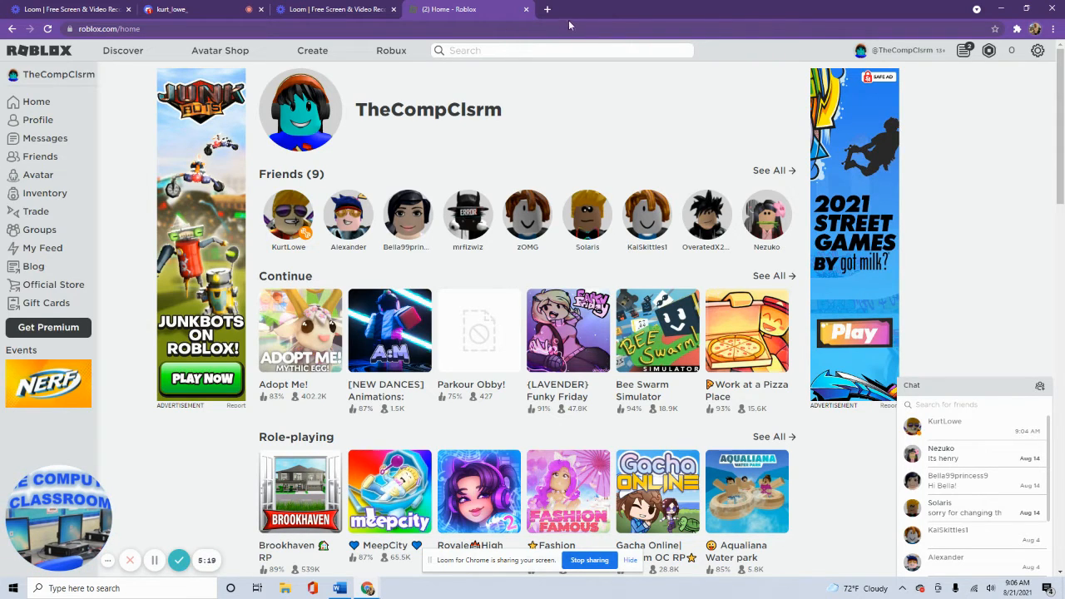
# - Search the Roblox site's experiences for "roblox studio"
pyautogui.click(475, 52)
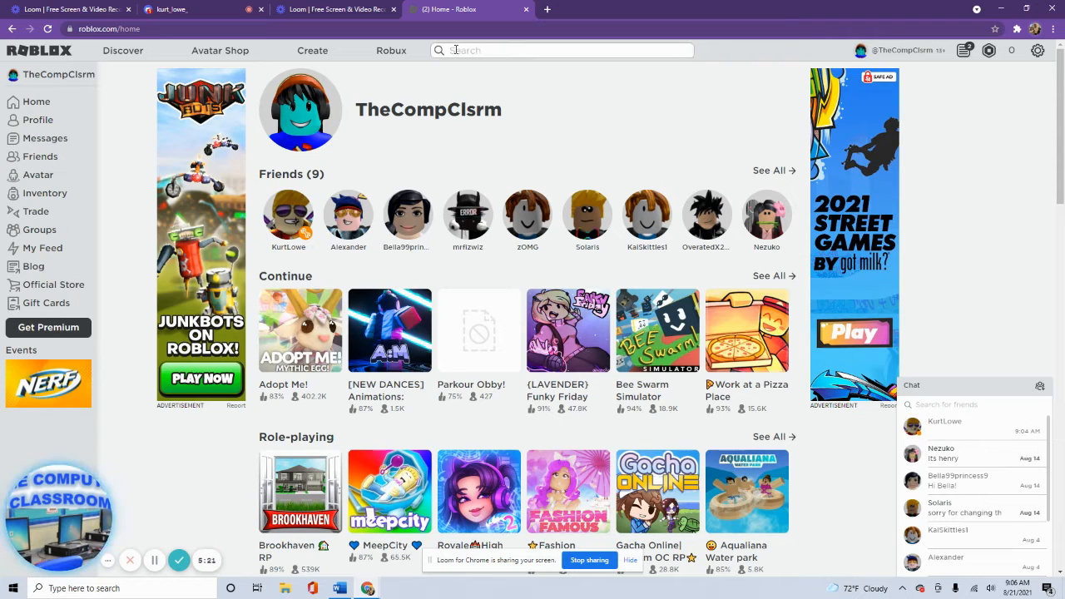
pyautogui.write('roblo')
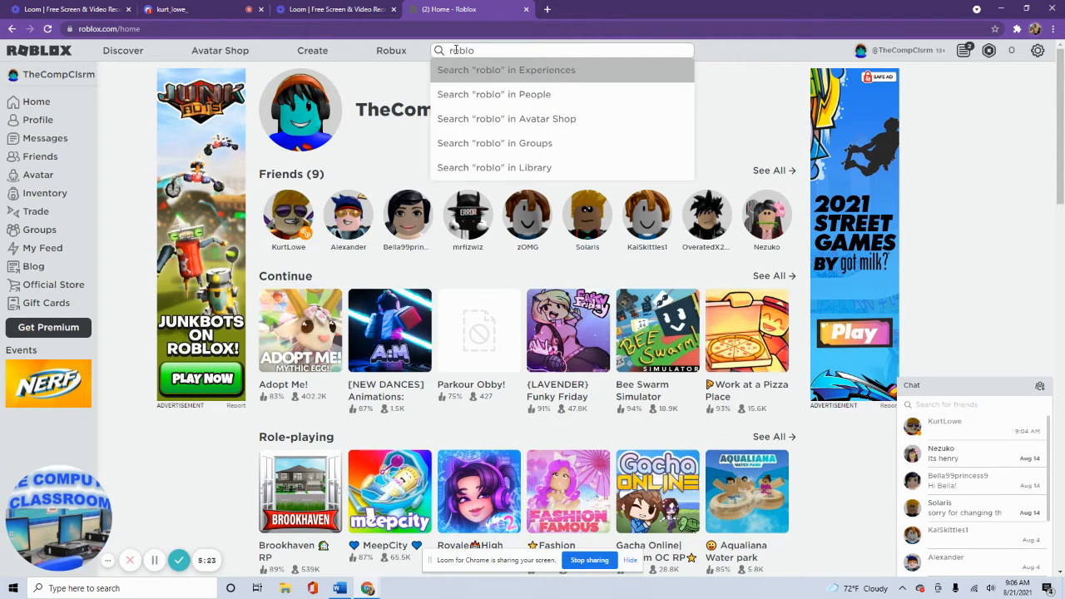
pyautogui.write('x studio')
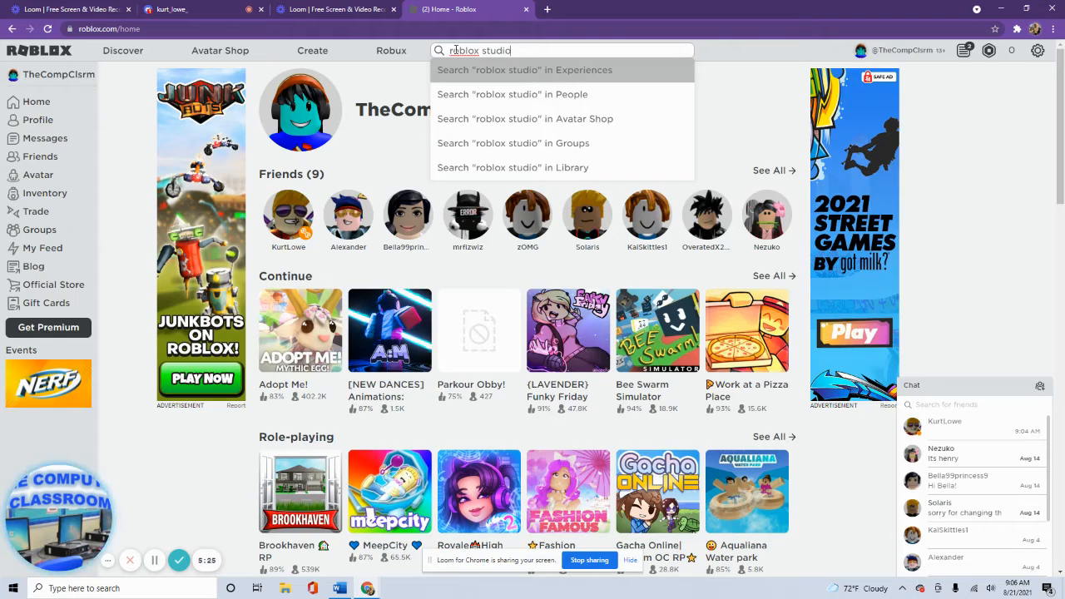
pyautogui.press('Return')
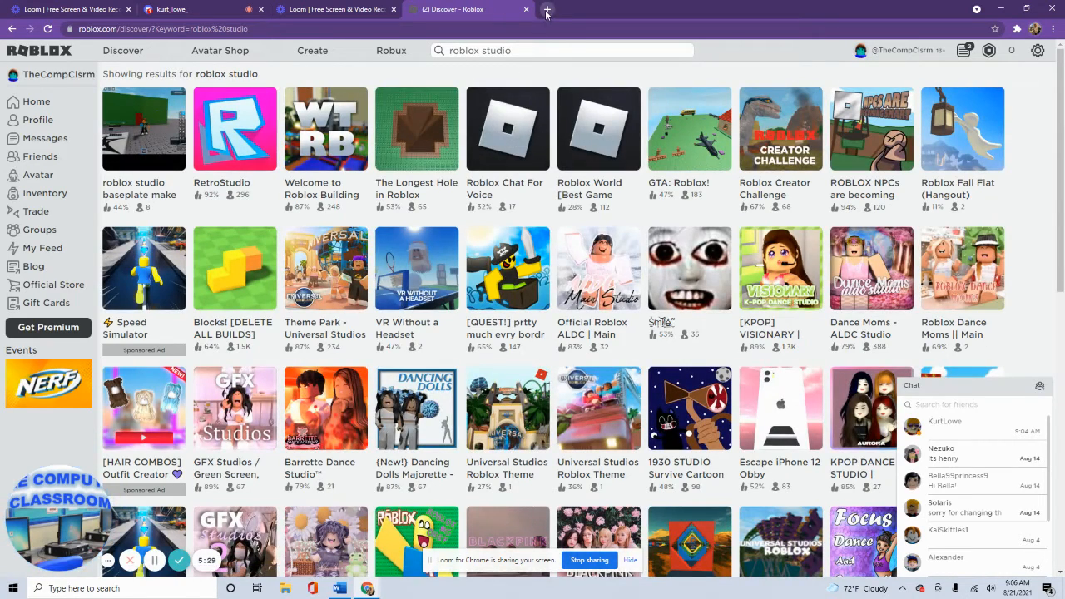
# - Search Google for "roblox studio" in a new browser tab and open the Roblox Studio page on roblox.com
pyautogui.click(547, 10)
pyautogui.write('roblox ')
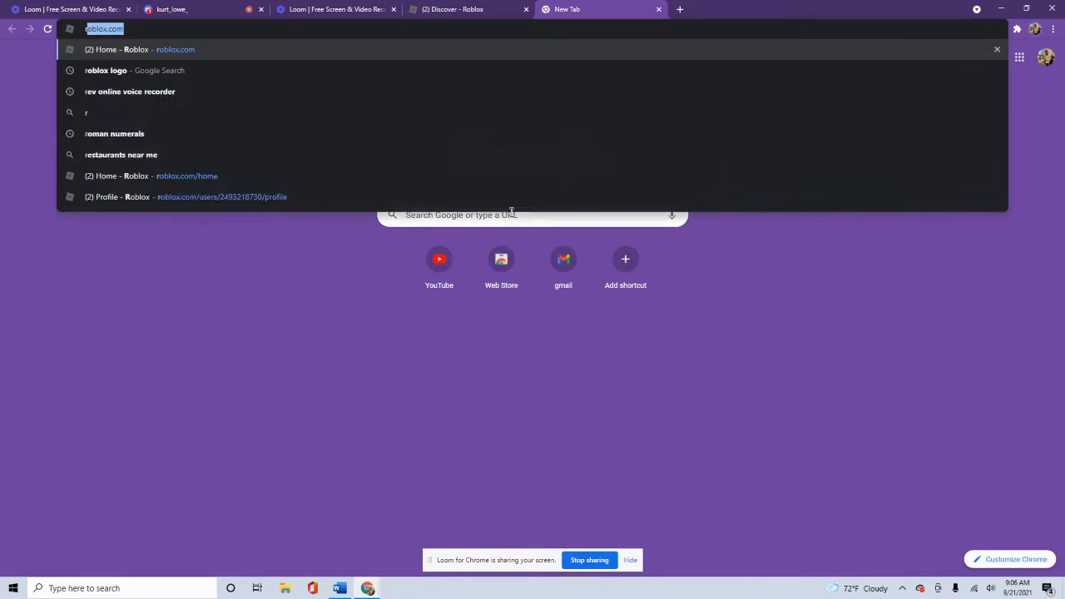
pyautogui.write('st')
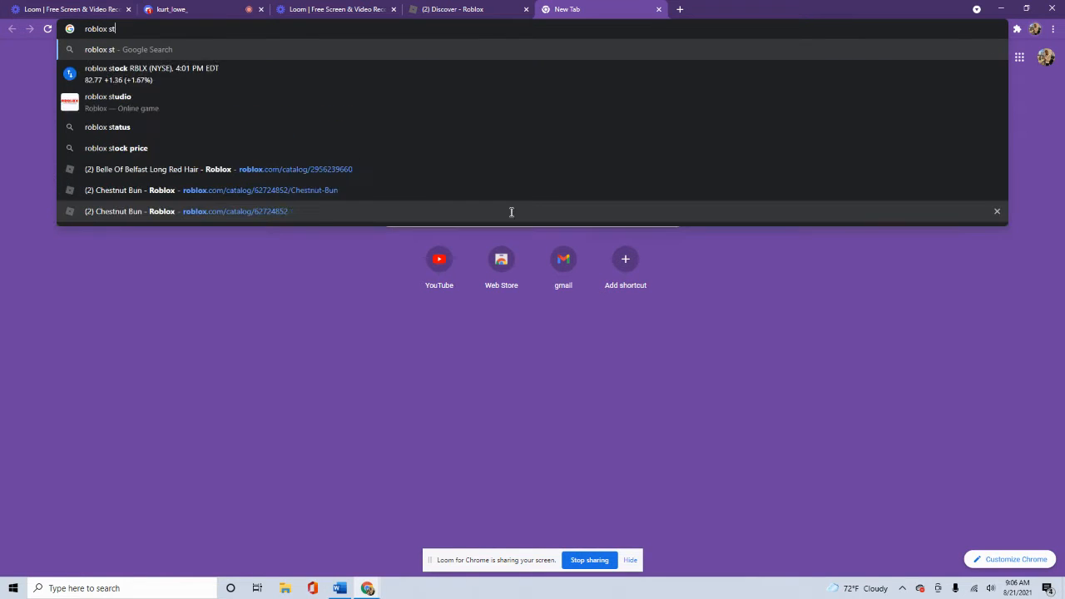
pyautogui.write('udio')
pyautogui.press('Return')
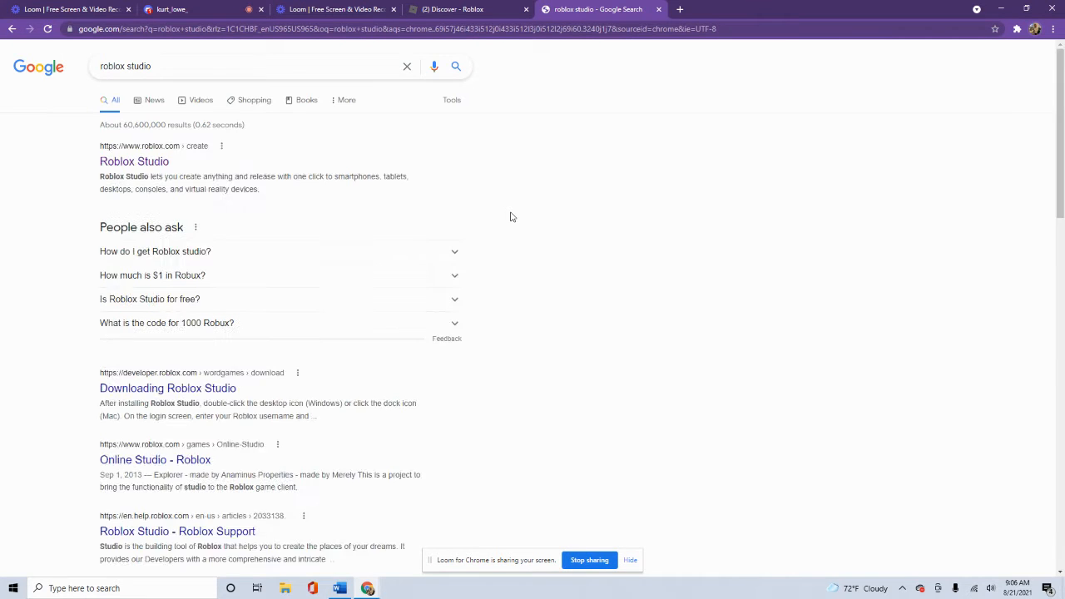
pyautogui.click(150, 169)
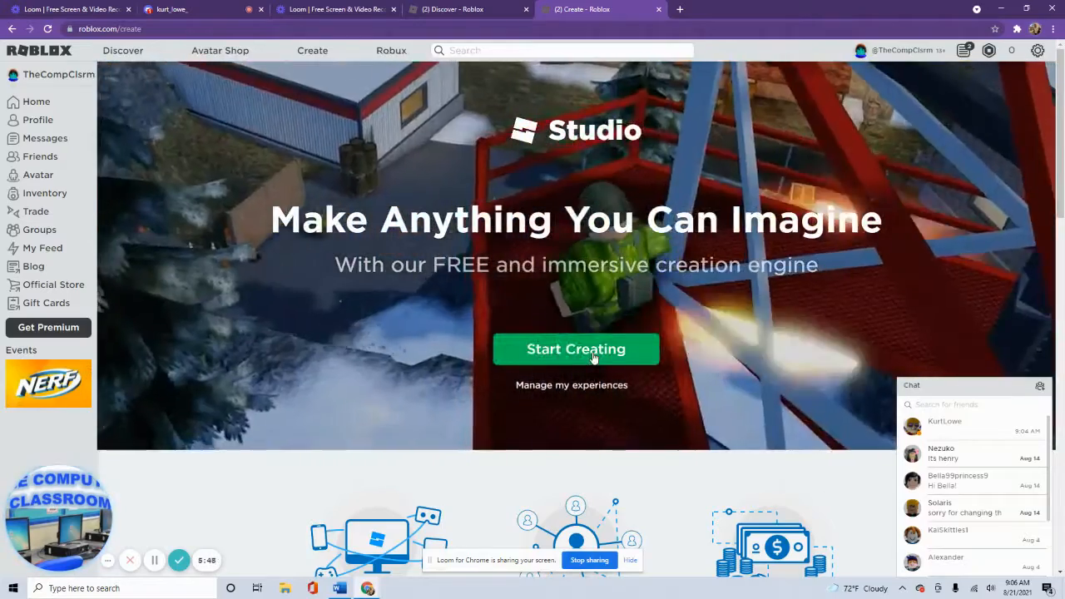
# - Launch Roblox Studio from its web page, allow the browser to open the application, and dismiss the What's New notice
pyautogui.click(593, 354)
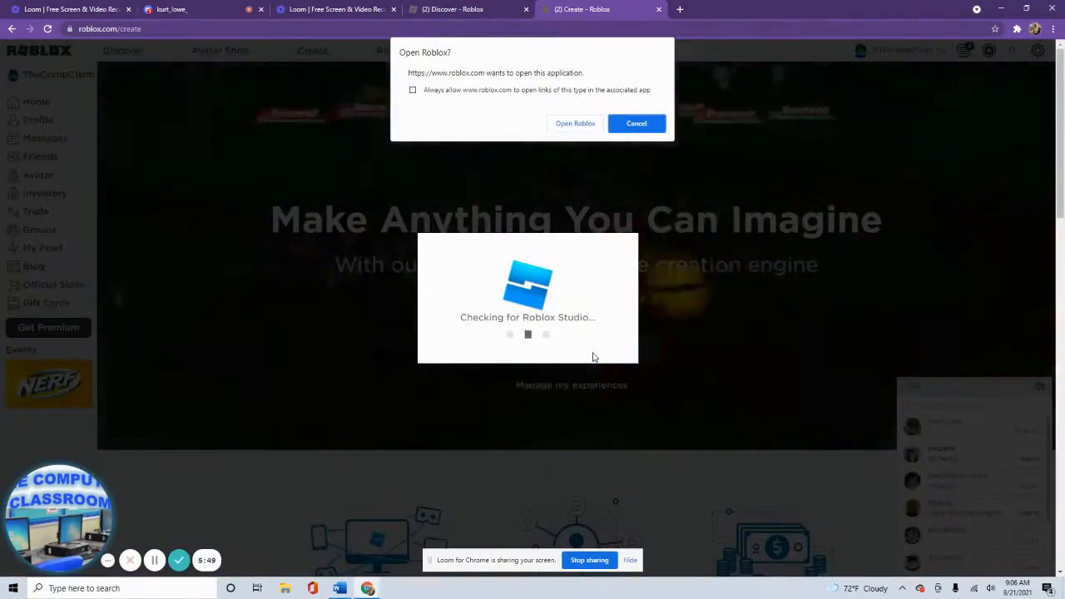
pyautogui.click(575, 121)
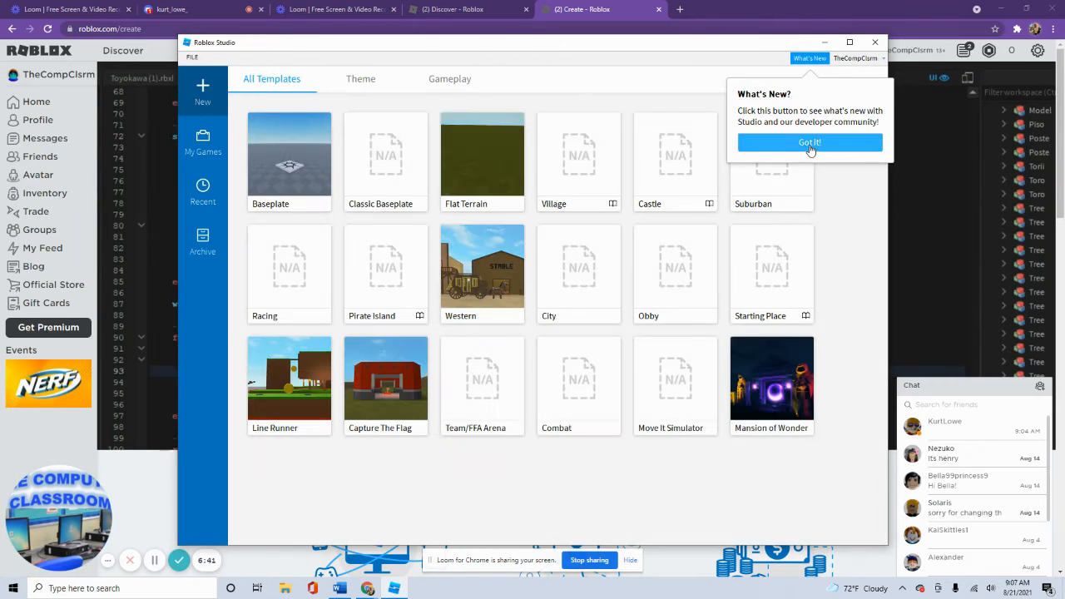
pyautogui.click(810, 144)
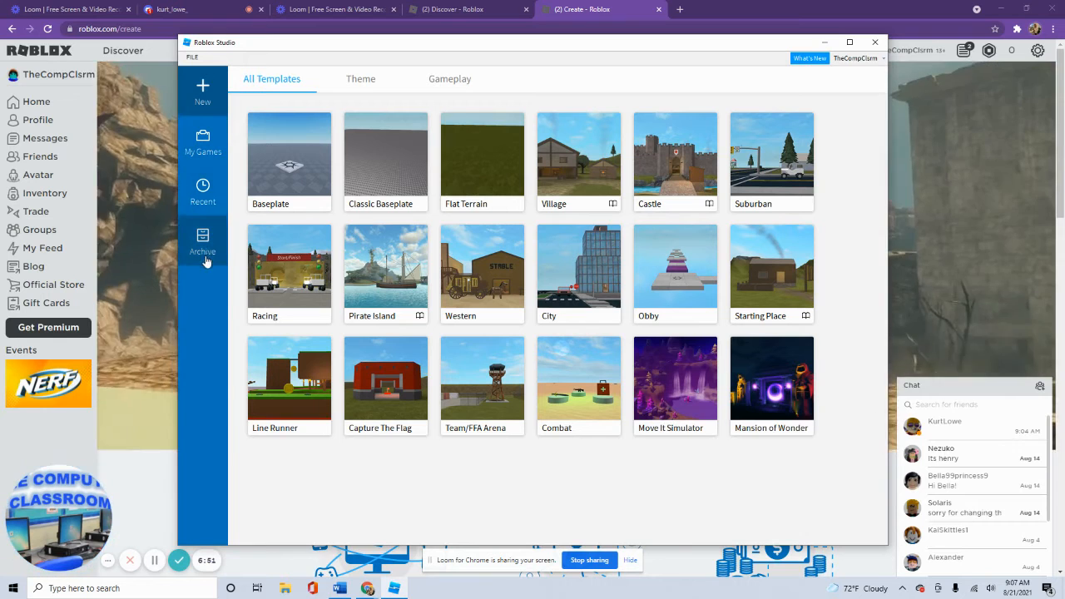
# - Open the seller's Test Game from the games shared with this account and maximize the Studio window
pyautogui.click(215, 140)
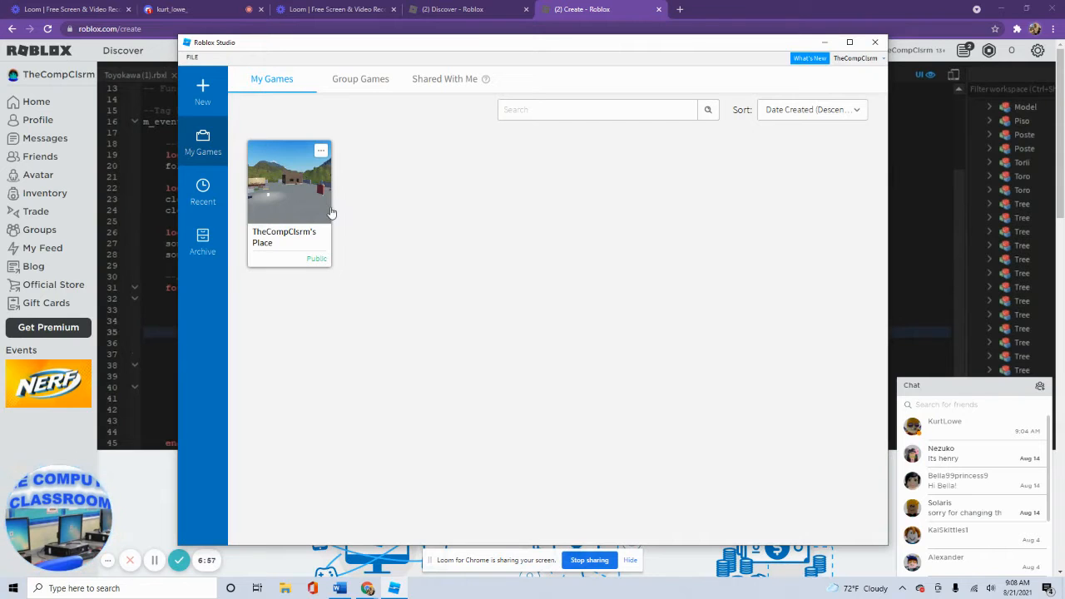
pyautogui.click(471, 82)
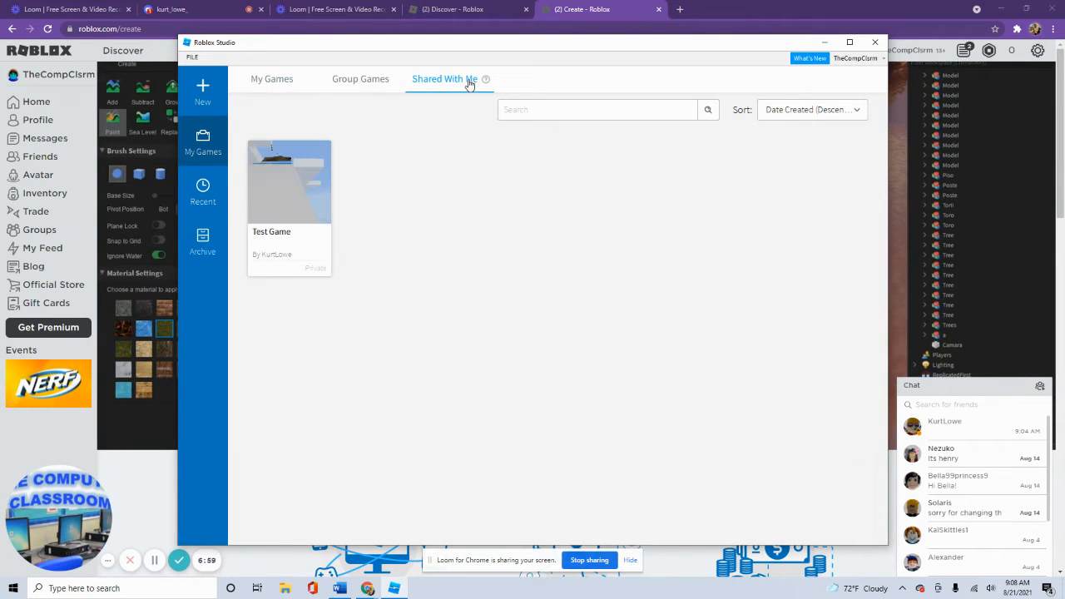
pyautogui.doubleClick(293, 198)
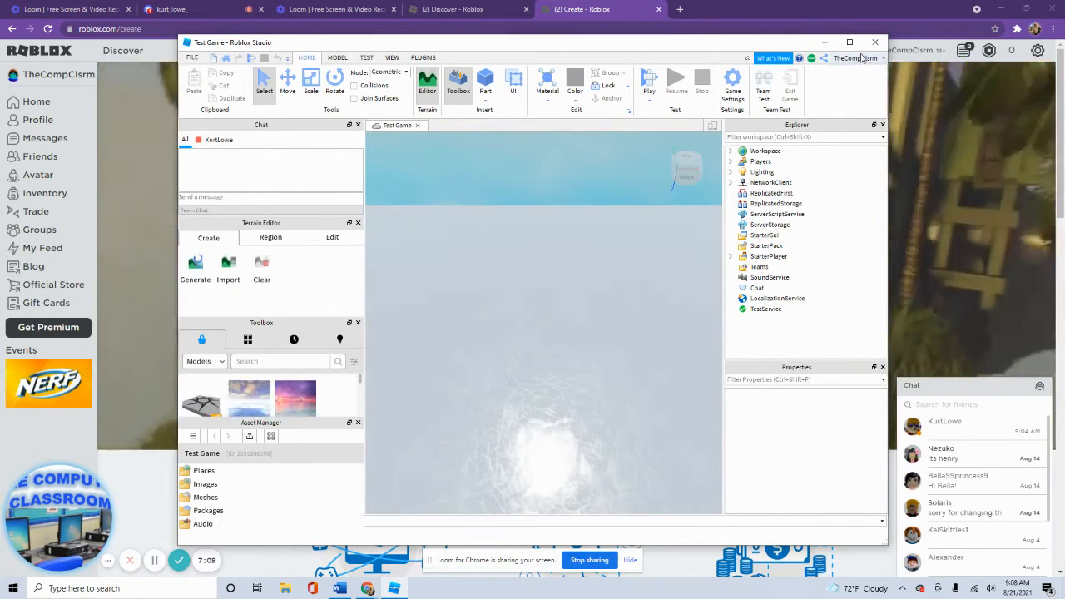
pyautogui.click(849, 43)
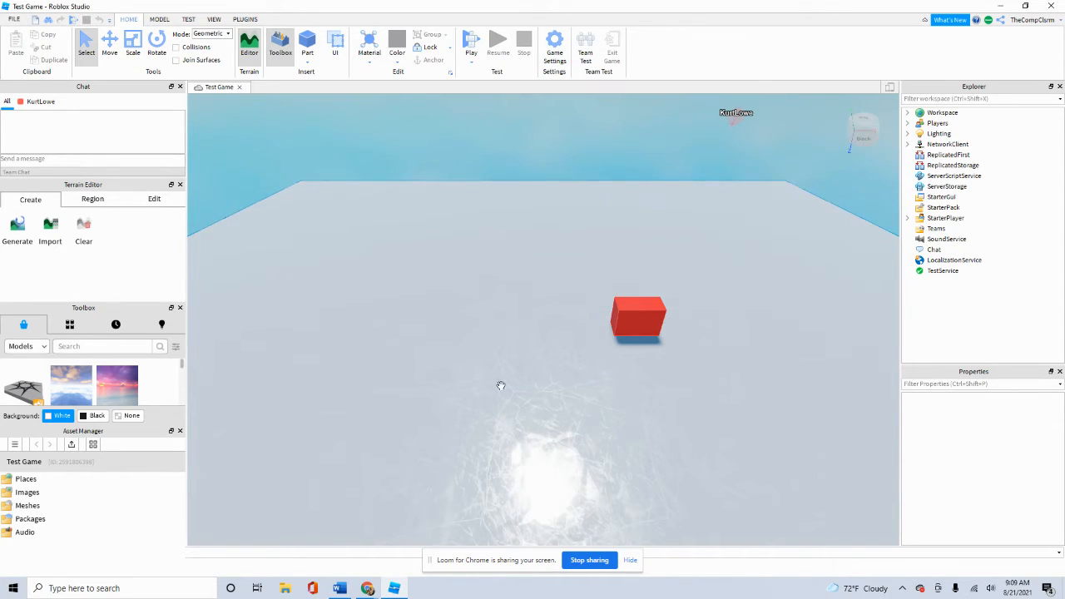
# - Insert a cylinder part into the Test Game workspace
pyautogui.click(308, 59)
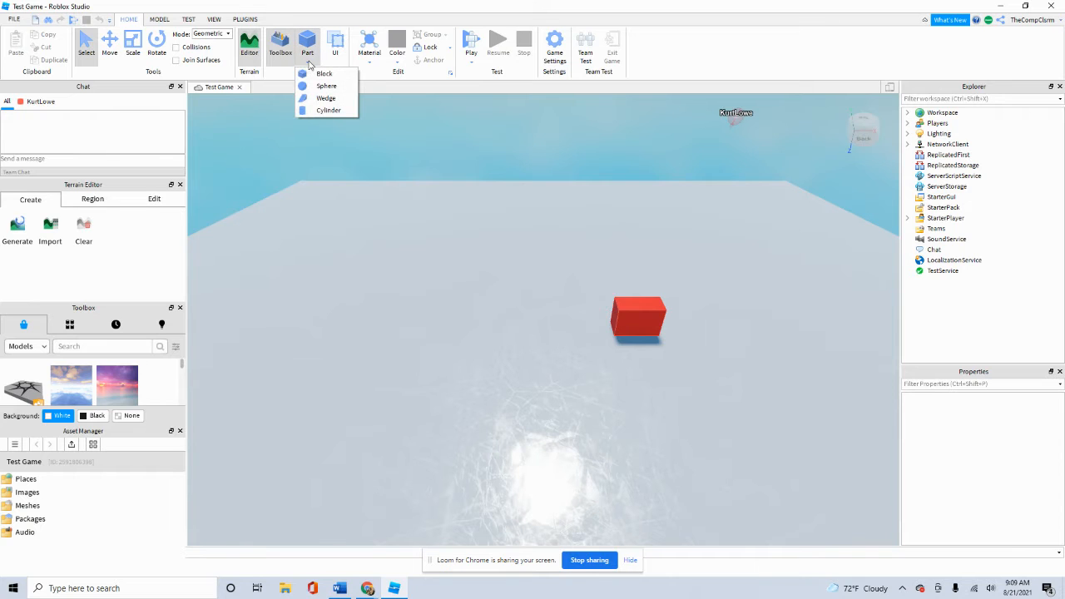
pyautogui.click(329, 111)
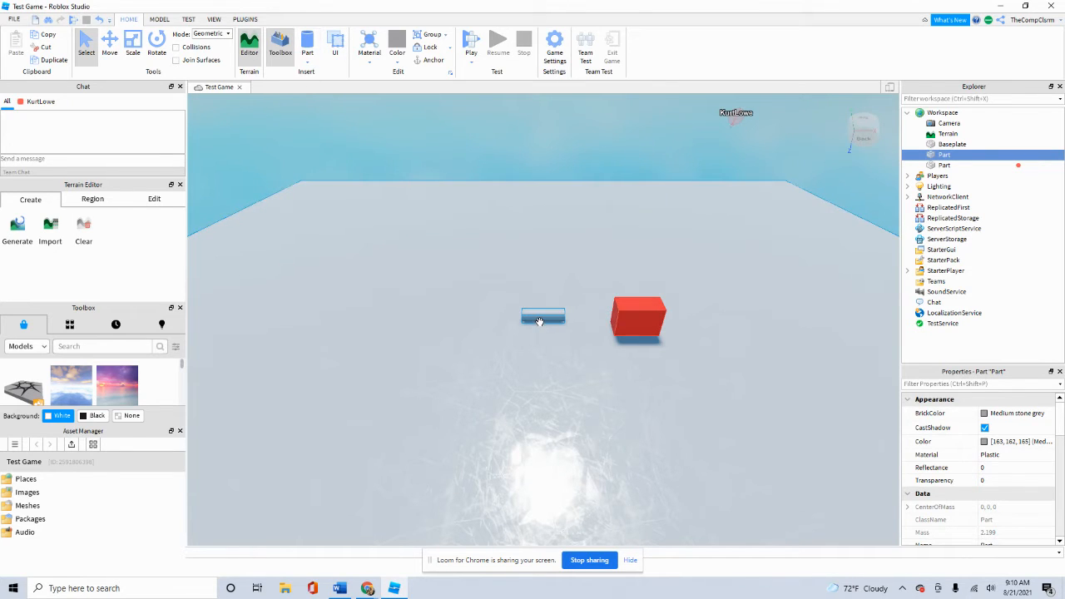
# - Try to move the new cylinder part across the baseplate and leave it selected
pyautogui.moveTo(539, 333); pyautogui.dragTo(433, 209)
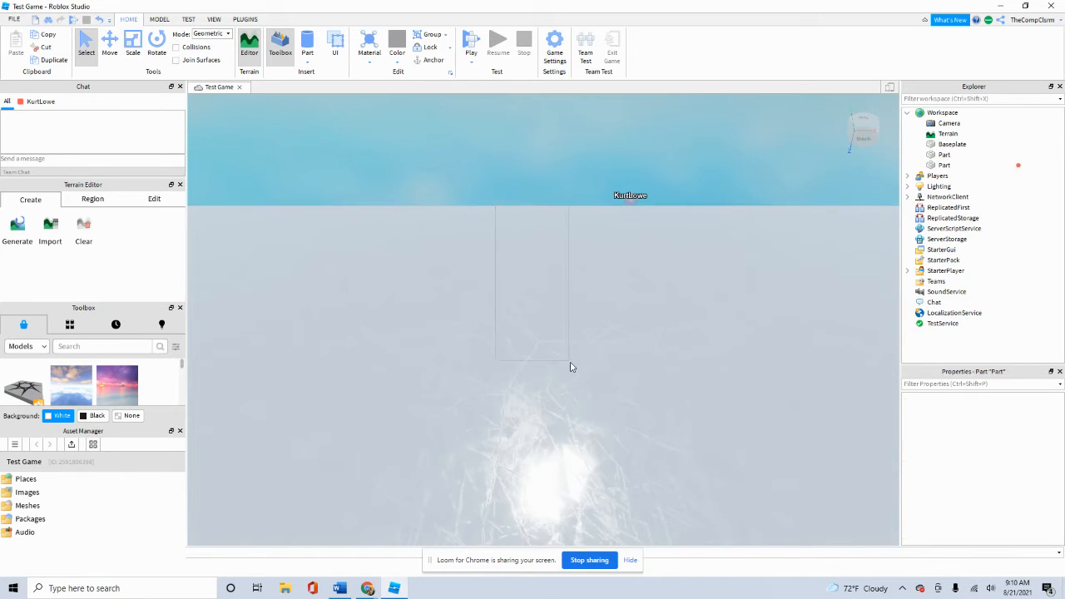
pyautogui.click(528, 204)
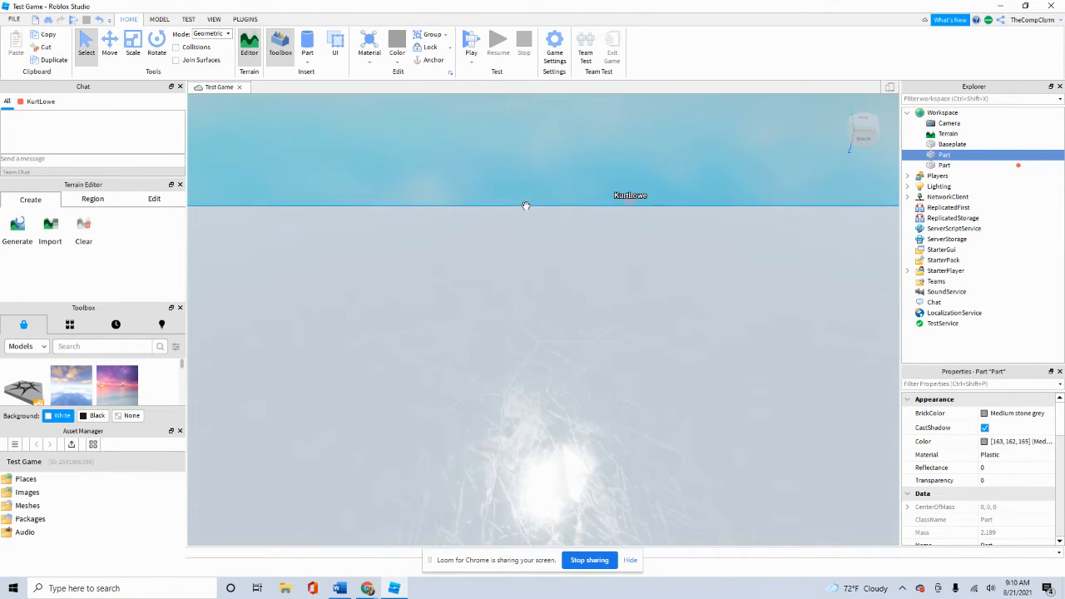
pyautogui.moveTo(526, 208); pyautogui.dragTo(588, 359)
pyautogui.click(541, 314)
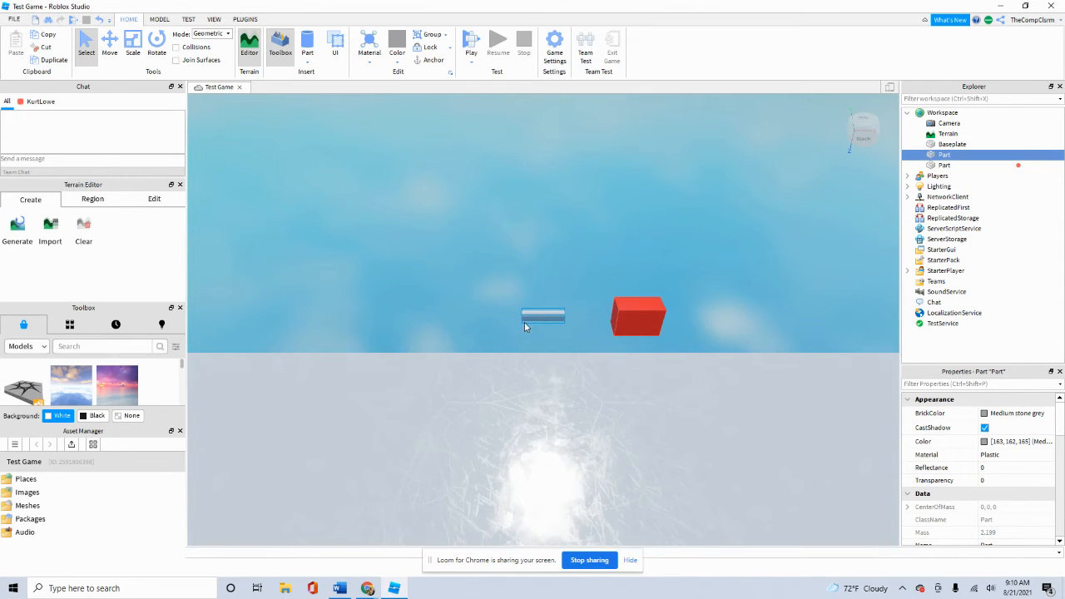
pyautogui.click(507, 330)
pyautogui.click(526, 312)
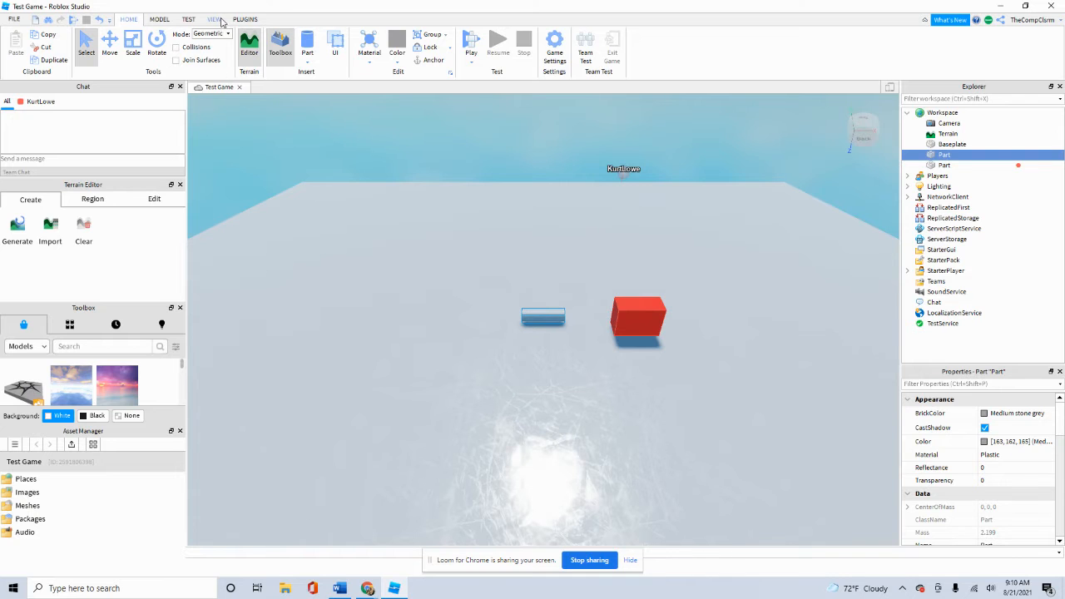
# - Hide the Explorer and Properties windows in Studio
pyautogui.click(218, 19)
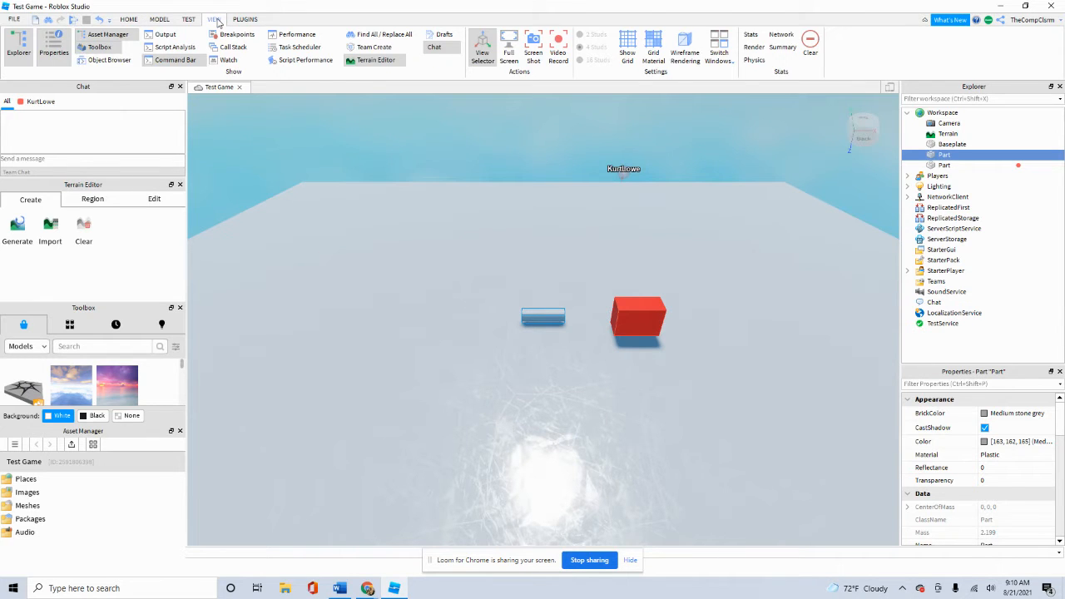
pyautogui.click(18, 46)
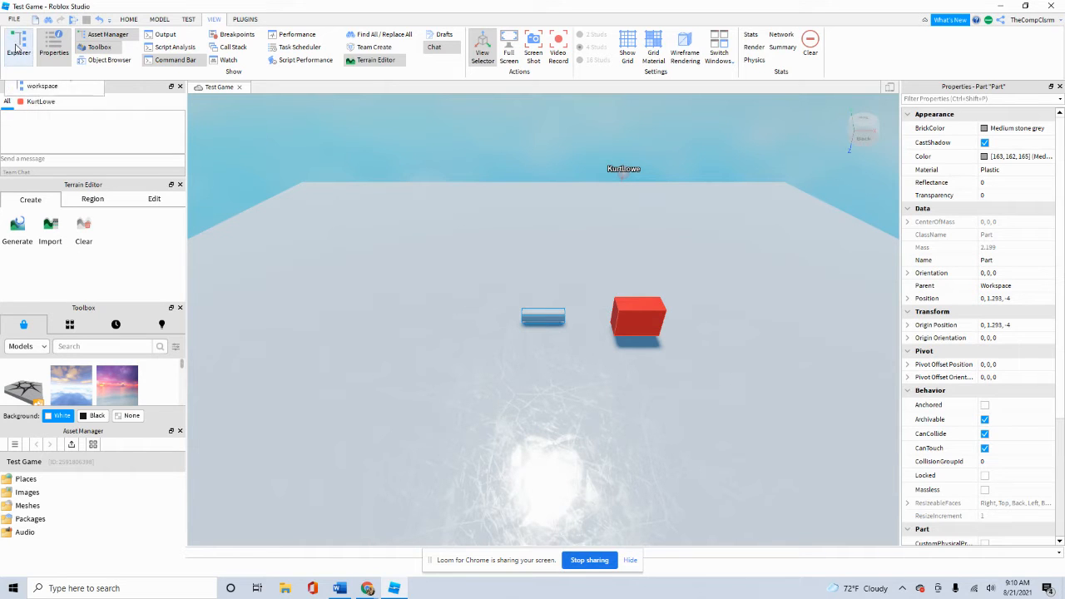
pyautogui.click(53, 48)
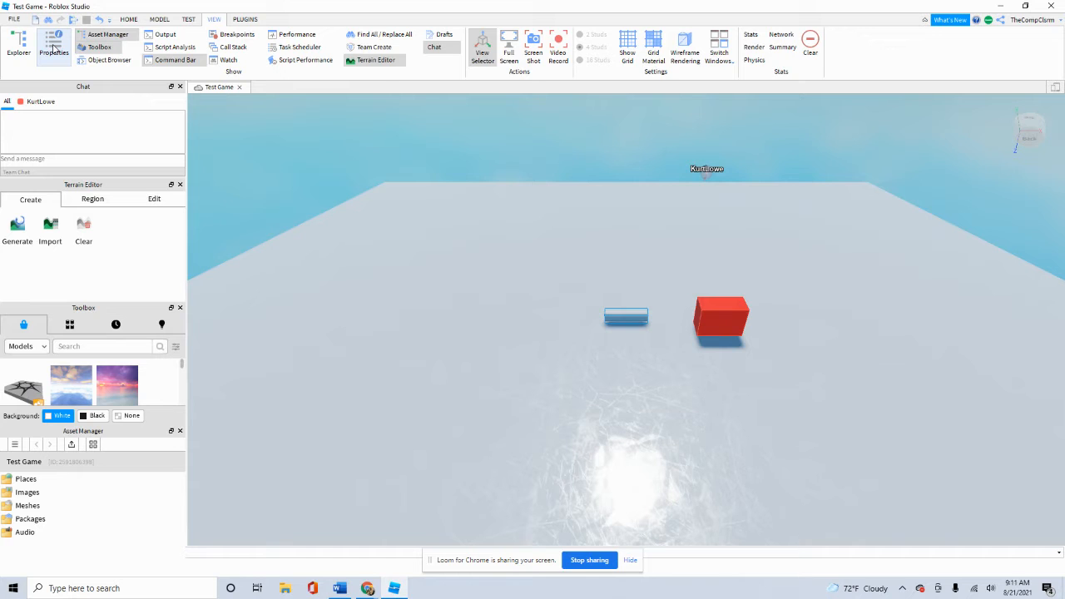
pyautogui.click(53, 48)
pyautogui.click(53, 49)
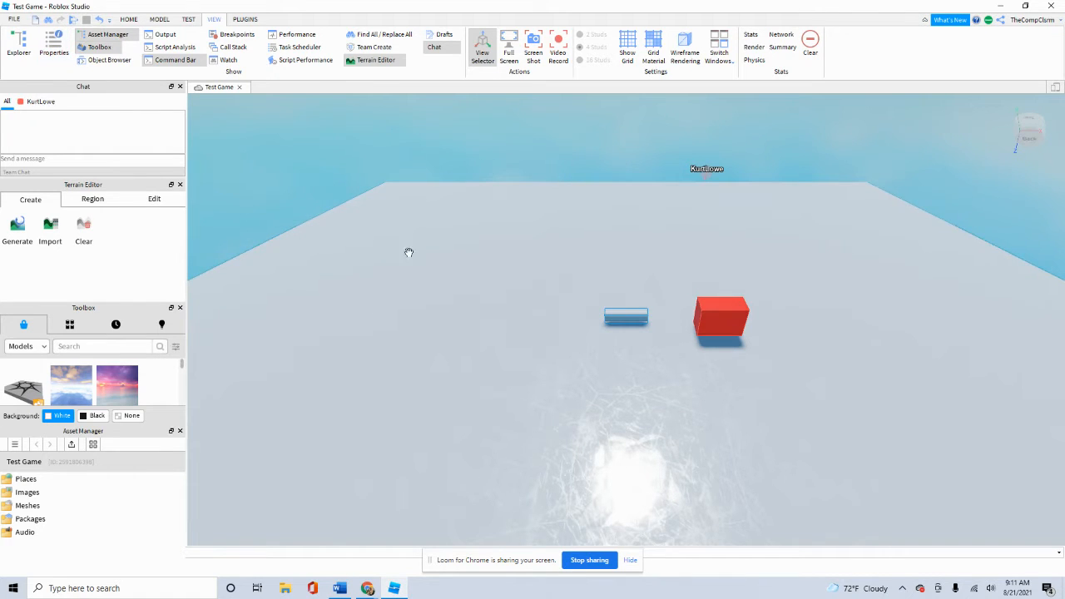
# - Bring back the Explorer, and replace it with the Properties window for the selected cylinder
pyautogui.click(25, 48)
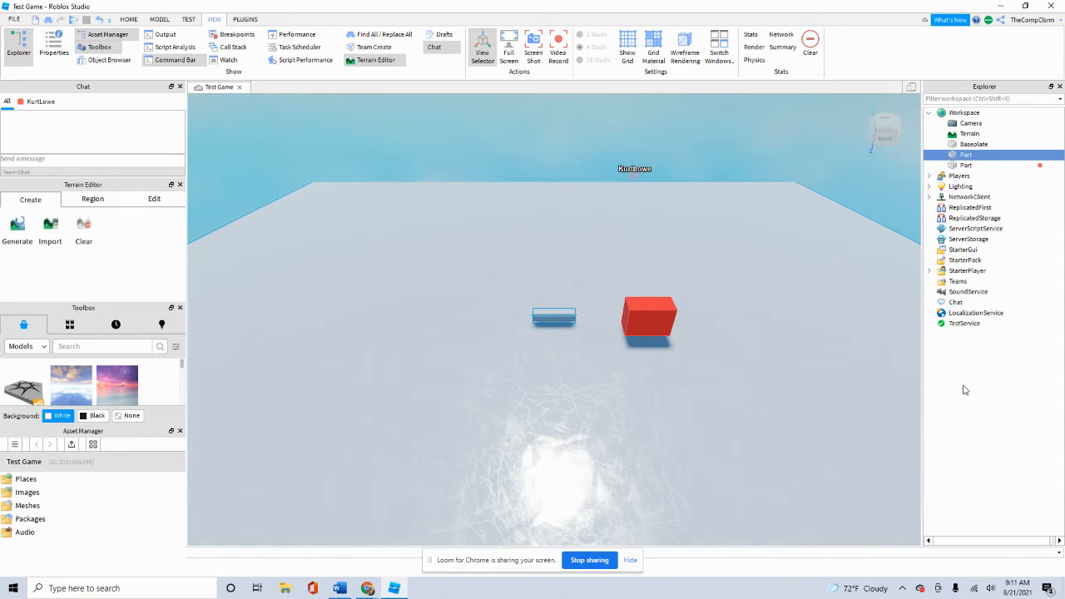
pyautogui.click(50, 46)
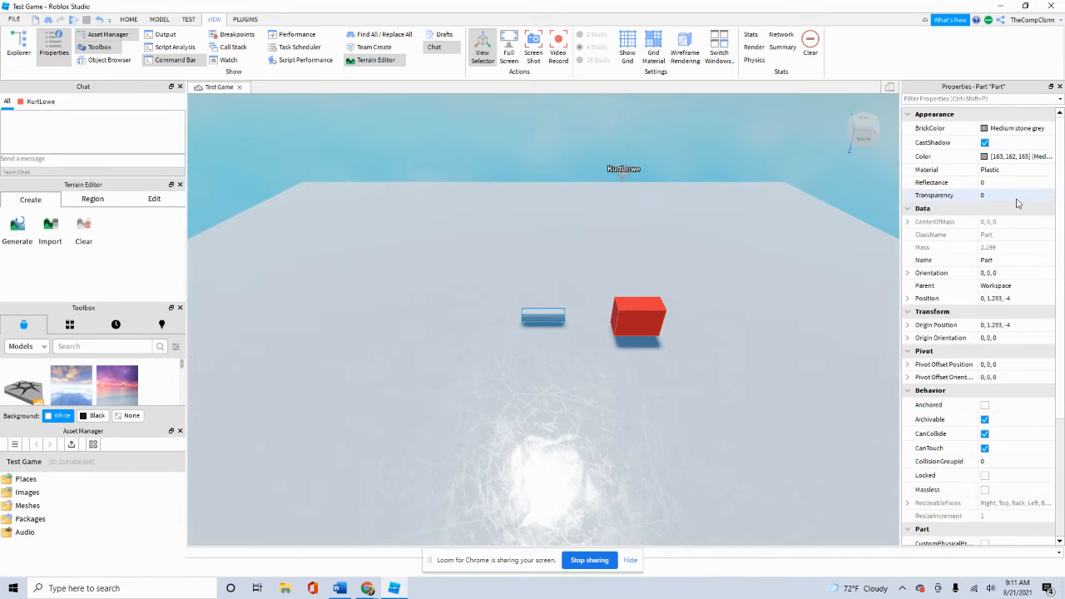
pyautogui.scroll(-2, 999, 273)
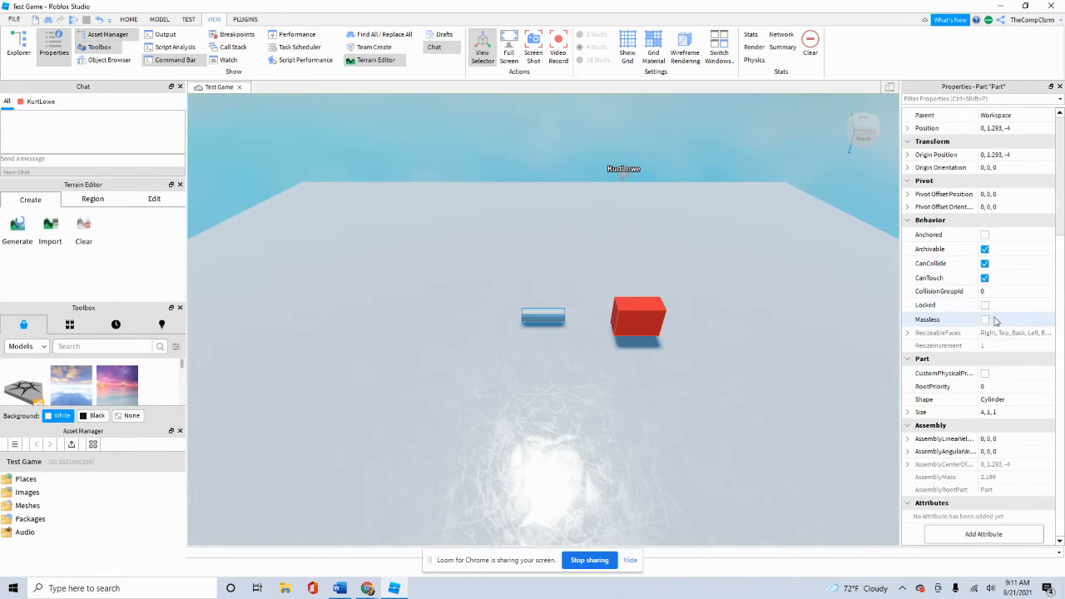
pyautogui.click(54, 44)
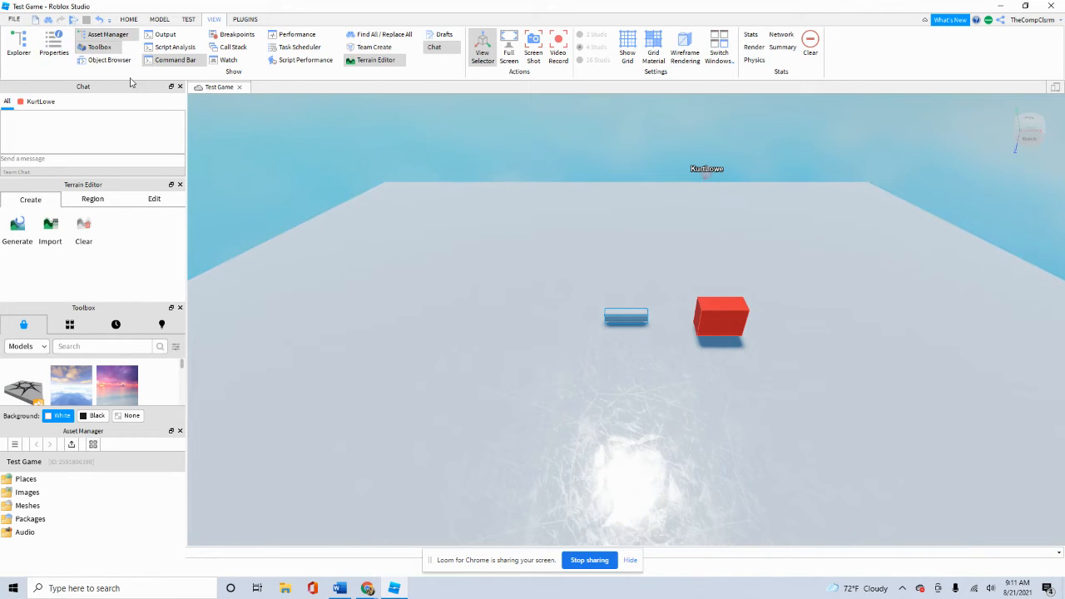
pyautogui.click(53, 44)
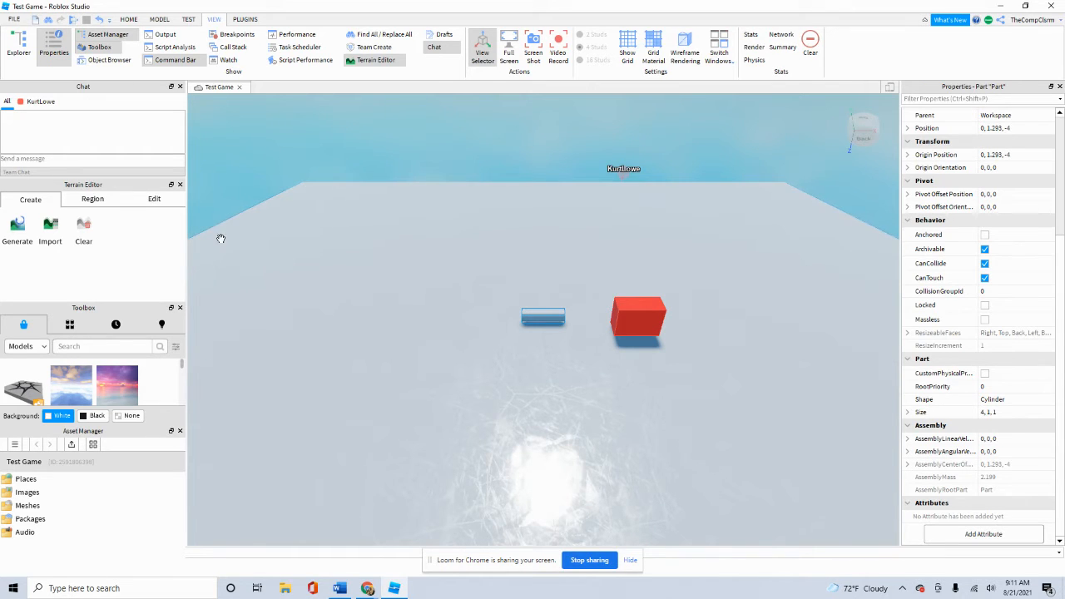
# - Move the cylinder farther back on the baseplate, away from the red block, to about -9, 1, -17.5
pyautogui.click(129, 20)
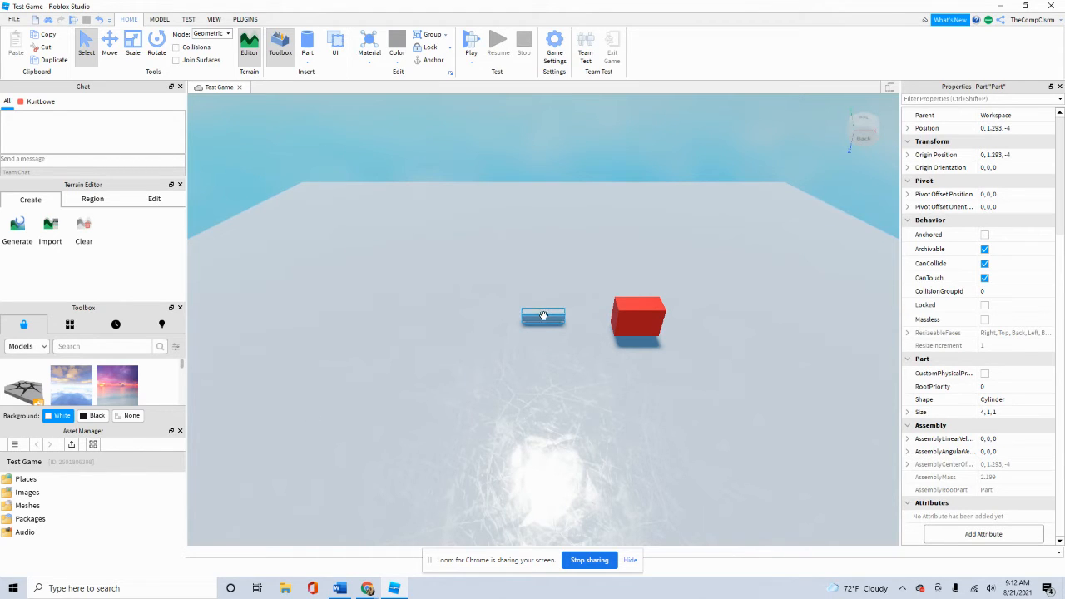
pyautogui.moveTo(542, 317); pyautogui.dragTo(470, 256)
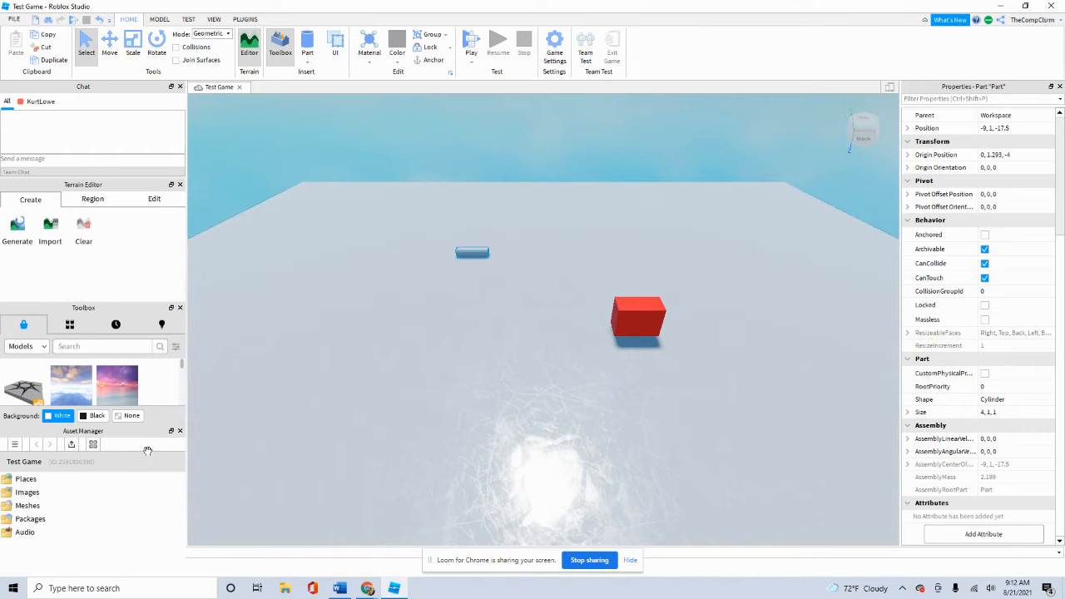
# - Move the red block to the far back of the baseplate, at about 24, 1.9, -32
pyautogui.moveTo(182, 364); pyautogui.dragTo(187, 386)
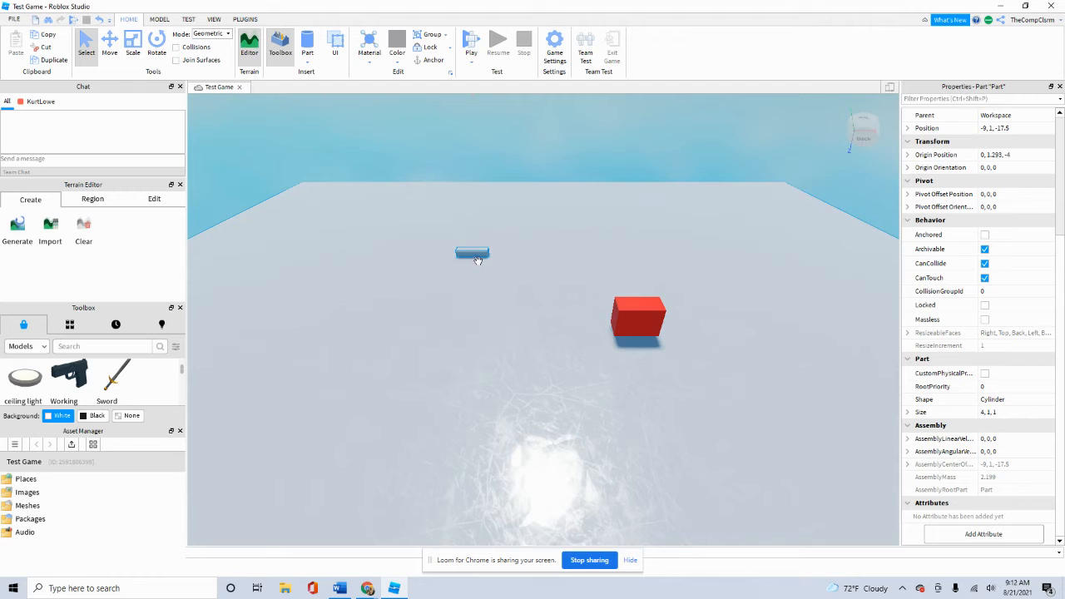
pyautogui.moveTo(650, 320); pyautogui.dragTo(702, 208)
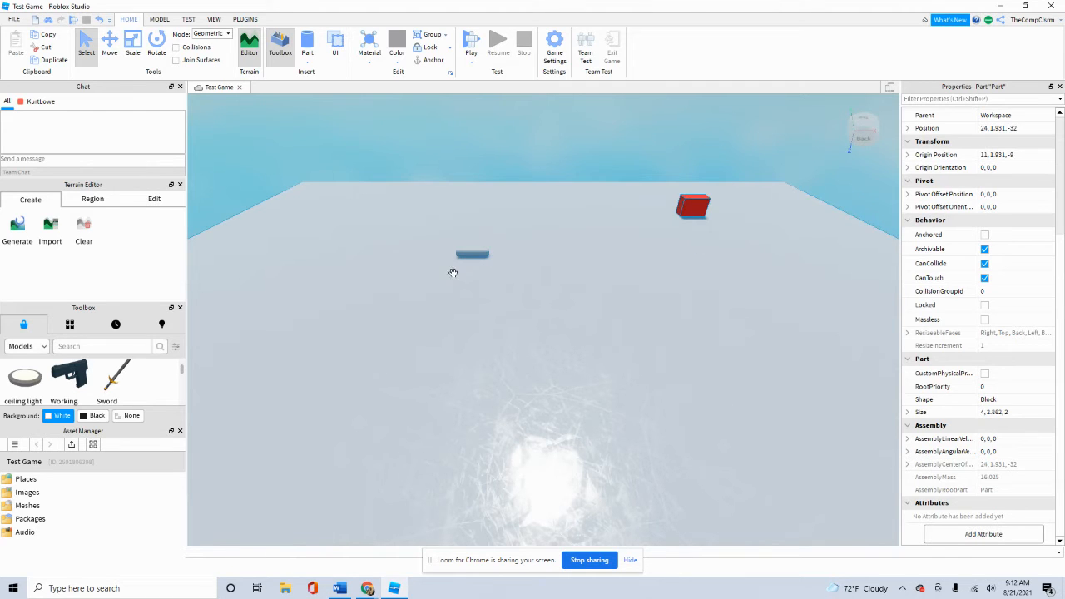
pyautogui.click(479, 253)
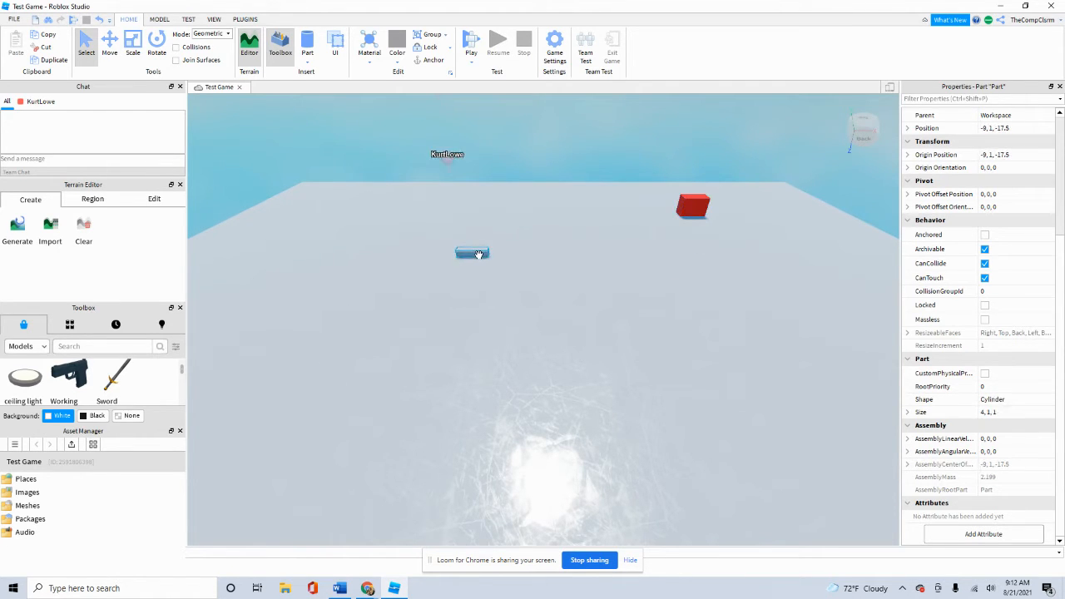
pyautogui.click(699, 206)
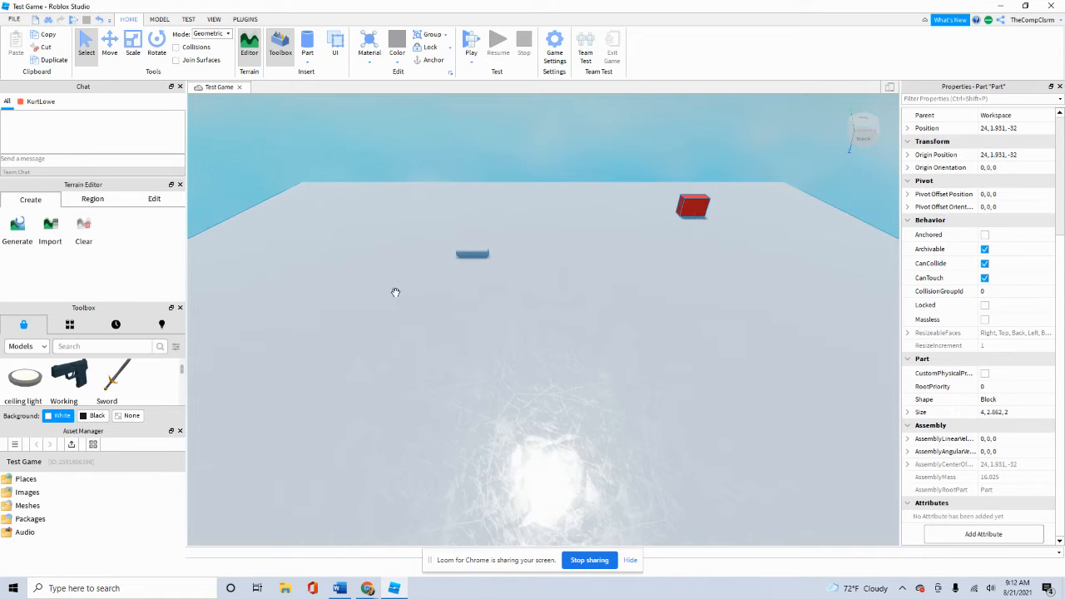
pyautogui.moveTo(487, 252); pyautogui.dragTo(459, 306)
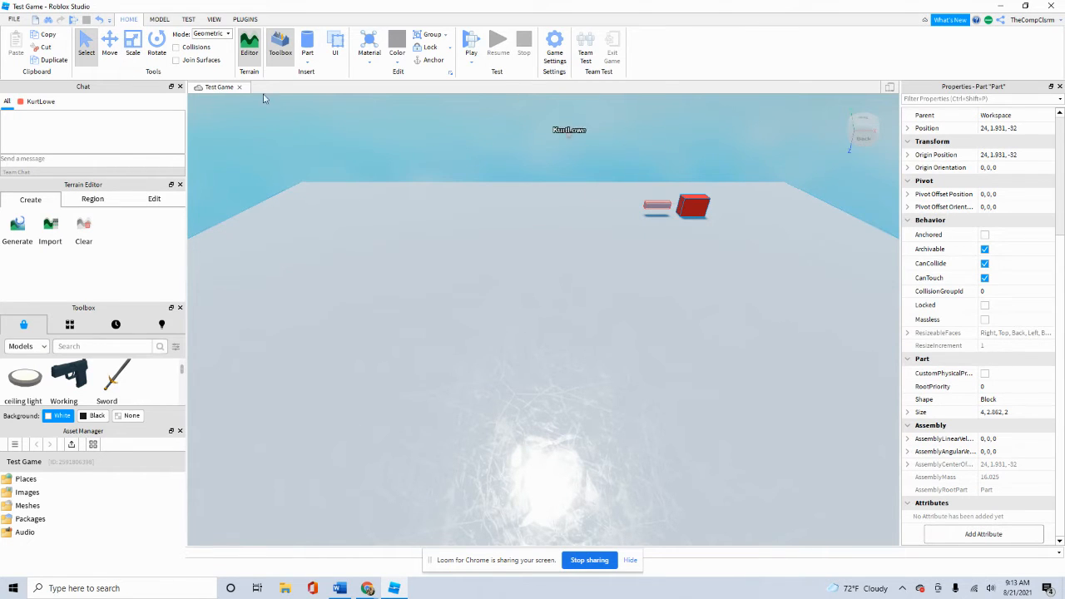
# - Bring the red block forward on the baseplate with the Move tool, to about -8, 1.9, -4, and keep it selected
pyautogui.click(112, 46)
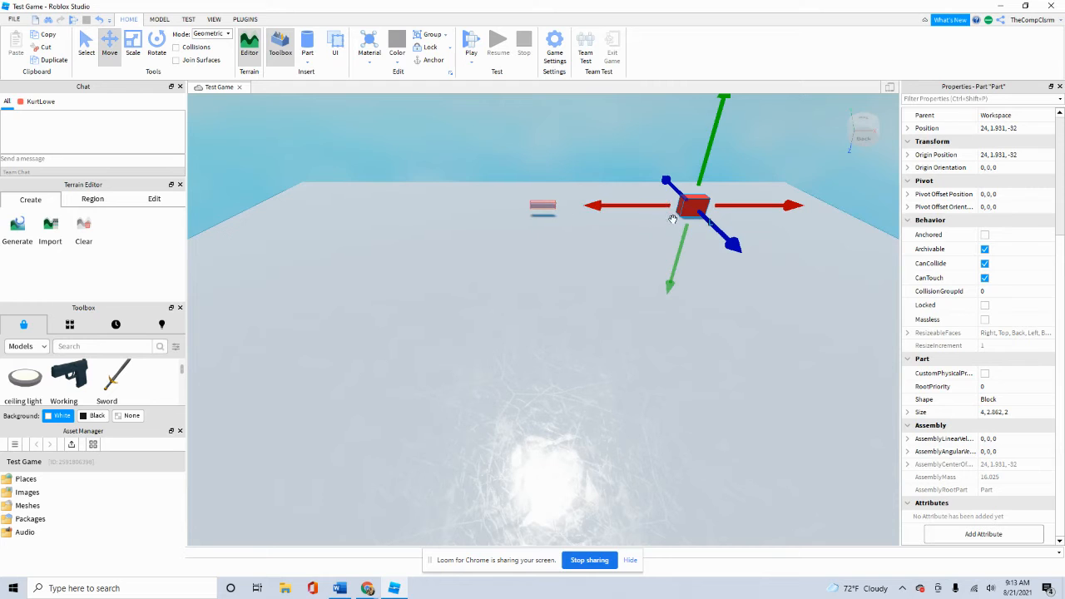
pyautogui.moveTo(691, 208); pyautogui.dragTo(454, 319)
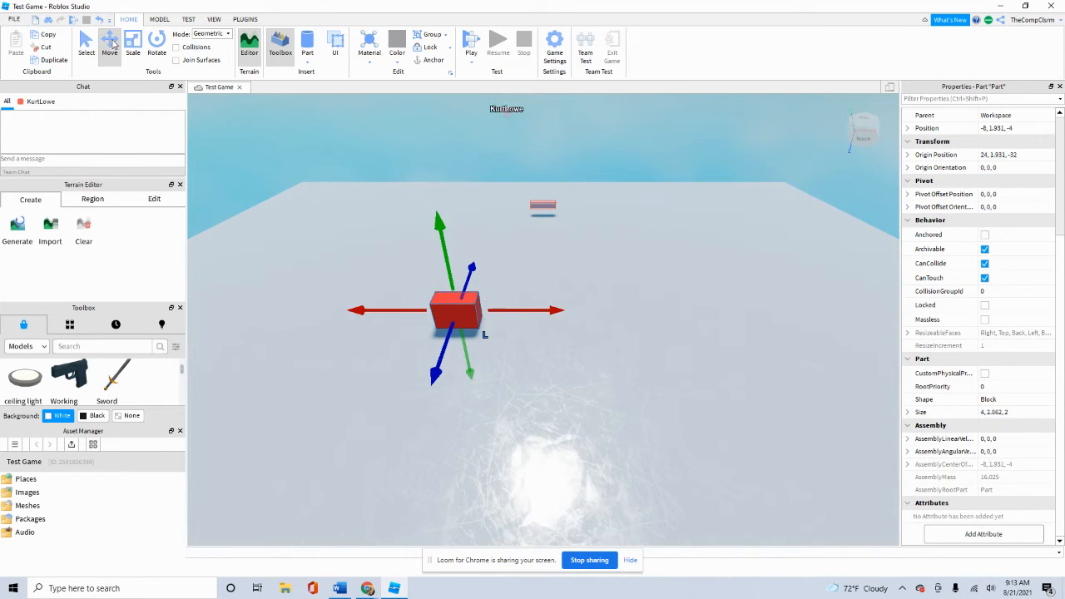
pyautogui.click(532, 269)
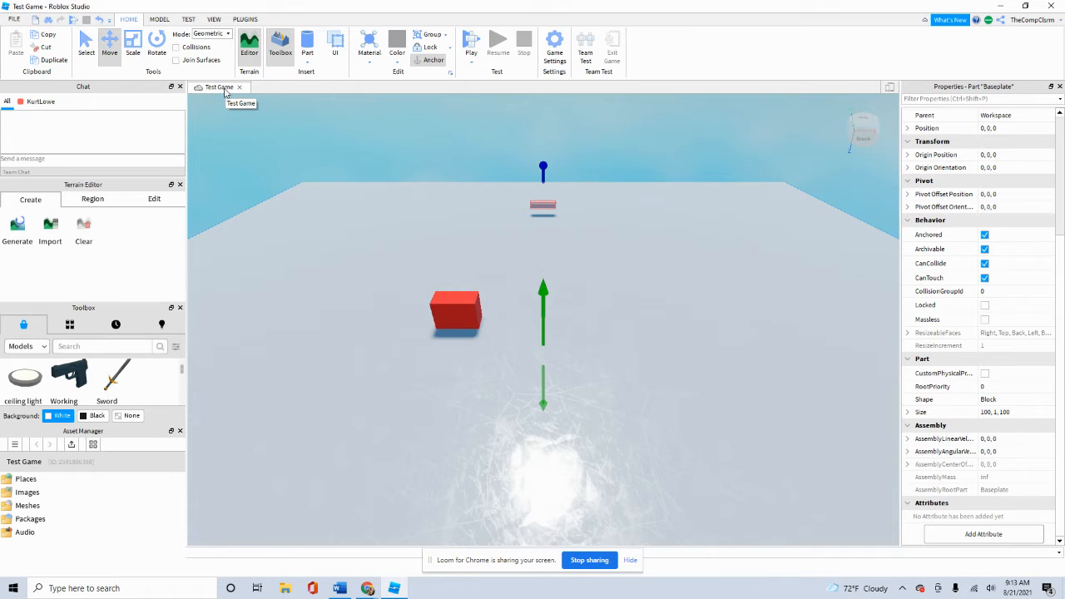
pyautogui.click(459, 319)
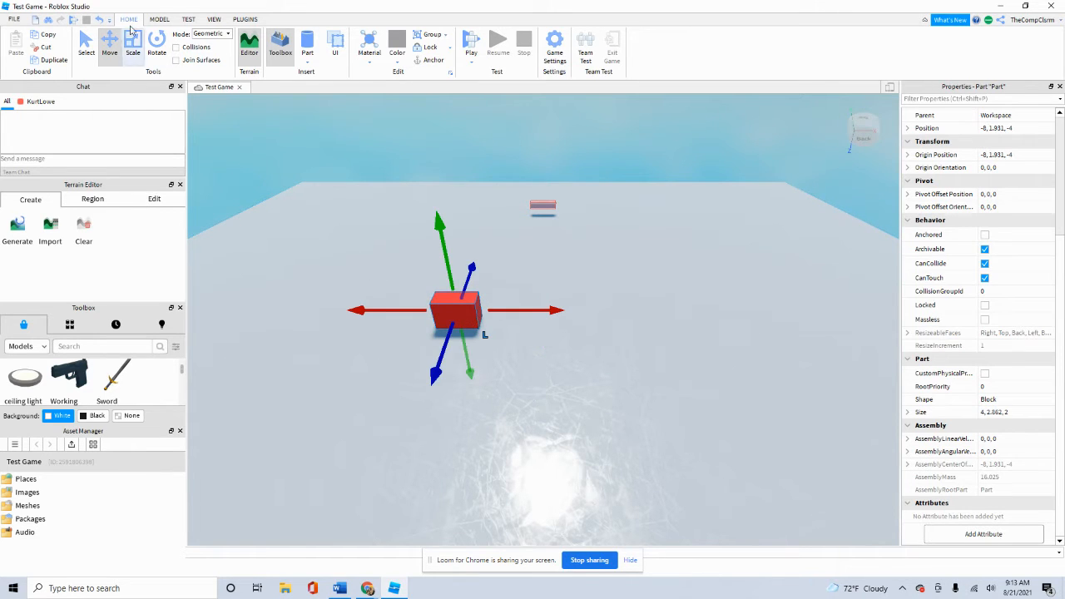
# - Move the red block with the Select tool to about -13, 1.9, -26, and show its Move handles
pyautogui.click(85, 41)
pyautogui.moveTo(466, 319); pyautogui.dragTo(459, 232)
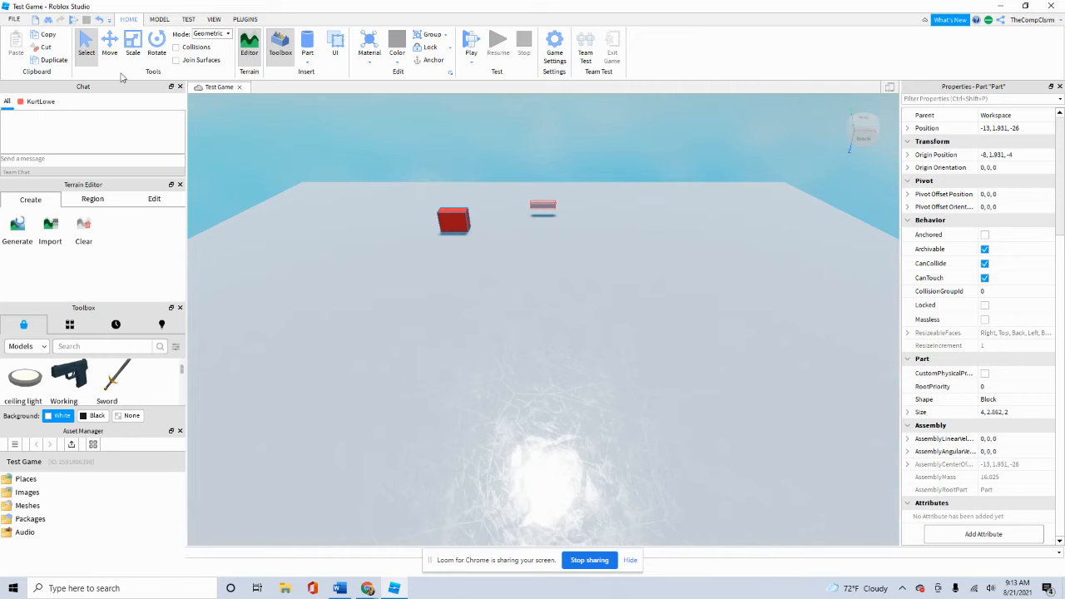
pyautogui.click(109, 43)
pyautogui.press('w')
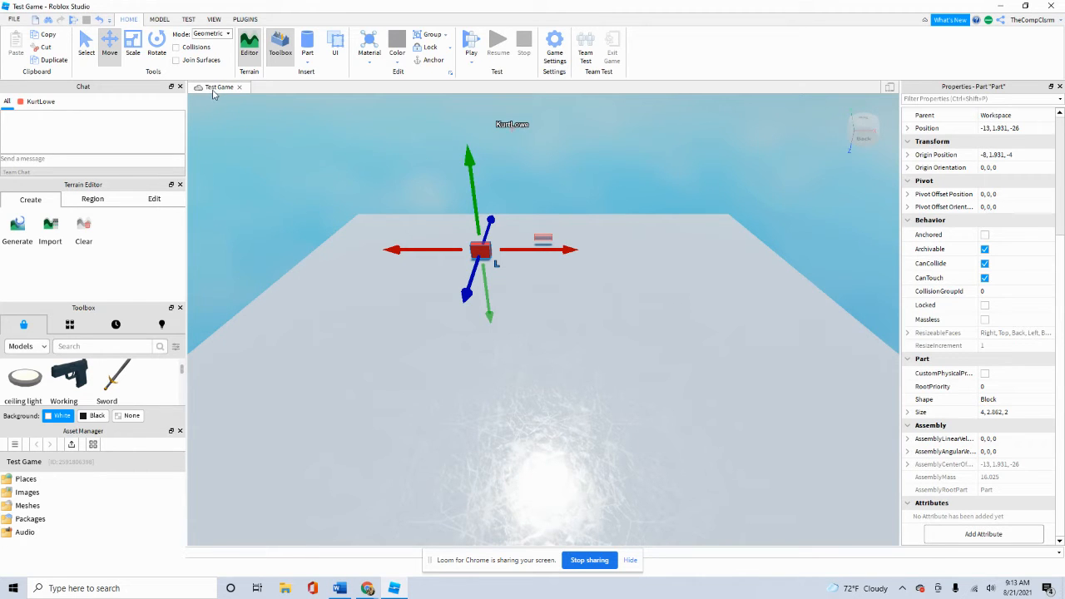
# - Insert the Rainbow Magic Carpet giver model from the Toolbox and place it in front of the red block on the baseplate
pyautogui.scroll(-5, 127, 382)
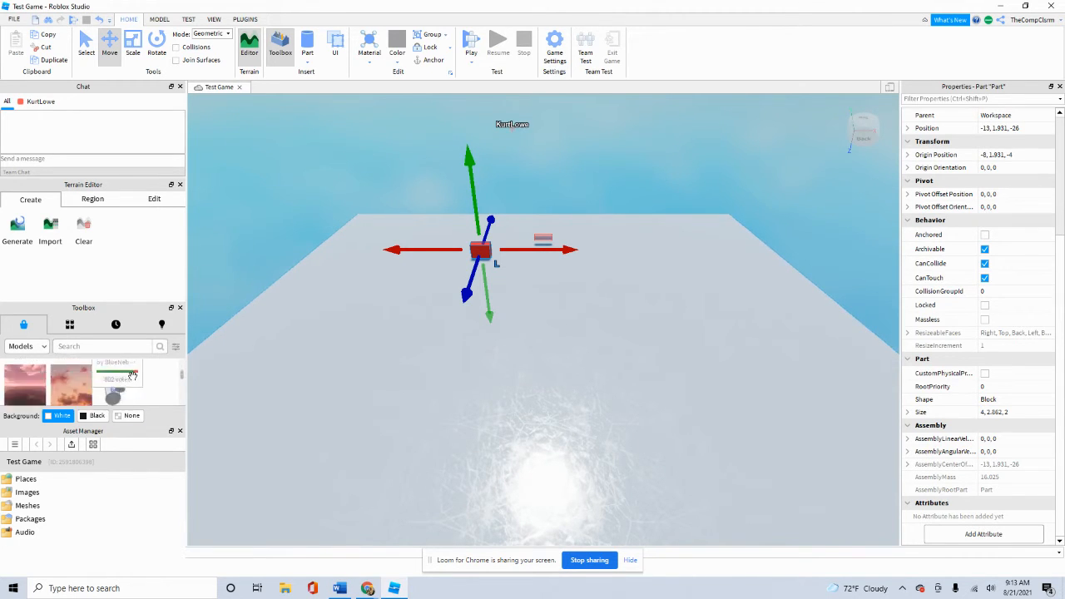
pyautogui.scroll(1, 125, 382)
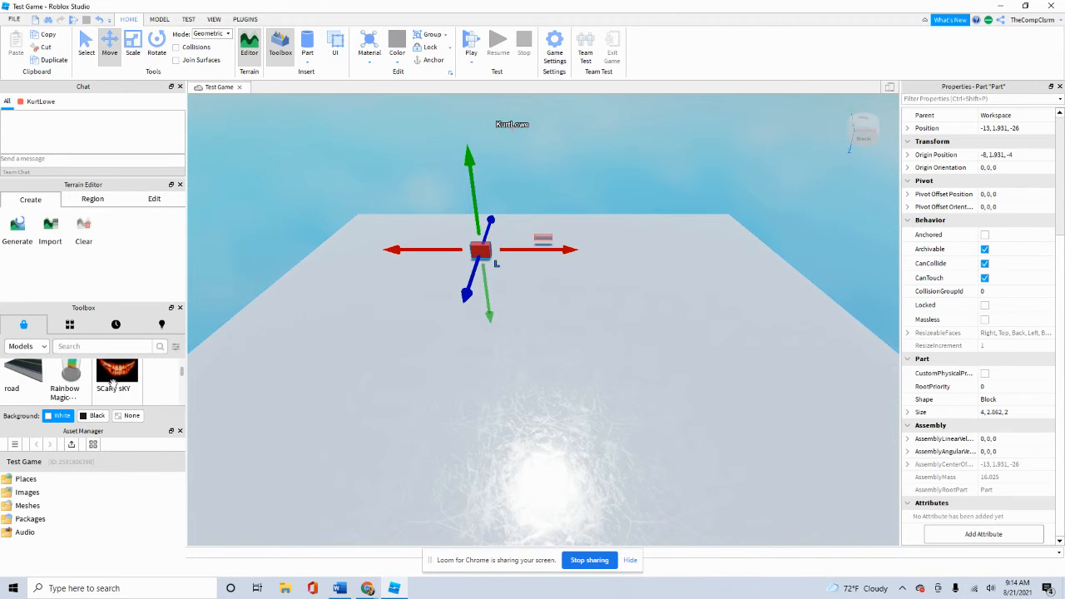
pyautogui.click(75, 377)
pyautogui.scroll(2, 130, 376)
pyautogui.moveTo(480, 390); pyautogui.dragTo(285, 429)
pyautogui.moveTo(378, 223); pyautogui.dragTo(371, 296)
pyautogui.click(309, 424)
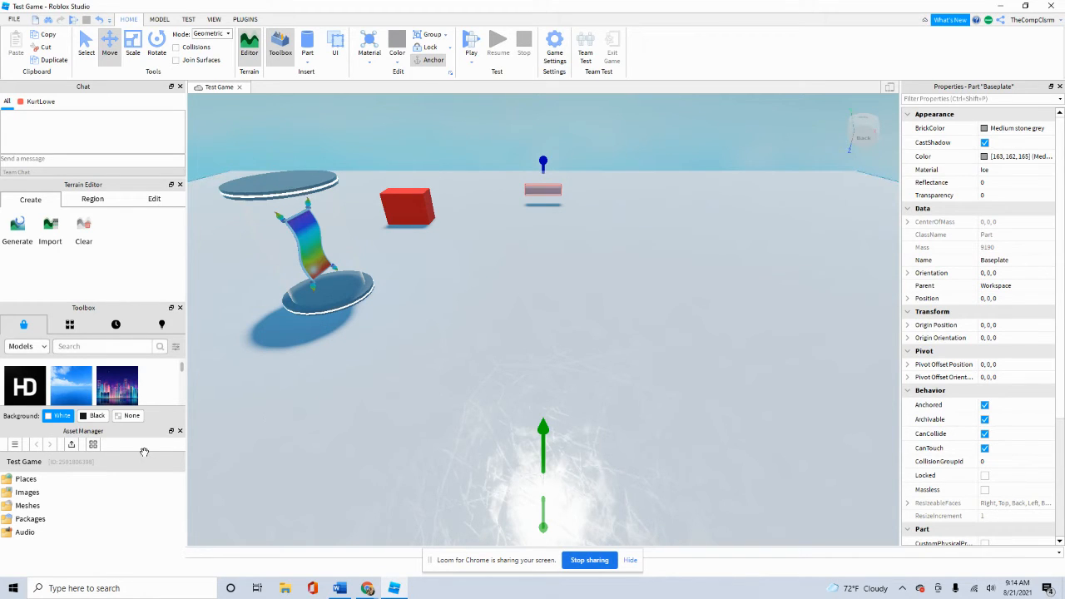
# - Check the Toolbox's own and recent models, and add the Vibe Kit (Sky Effects Only) from the marketplace models
pyautogui.scroll(-5, 152, 391)
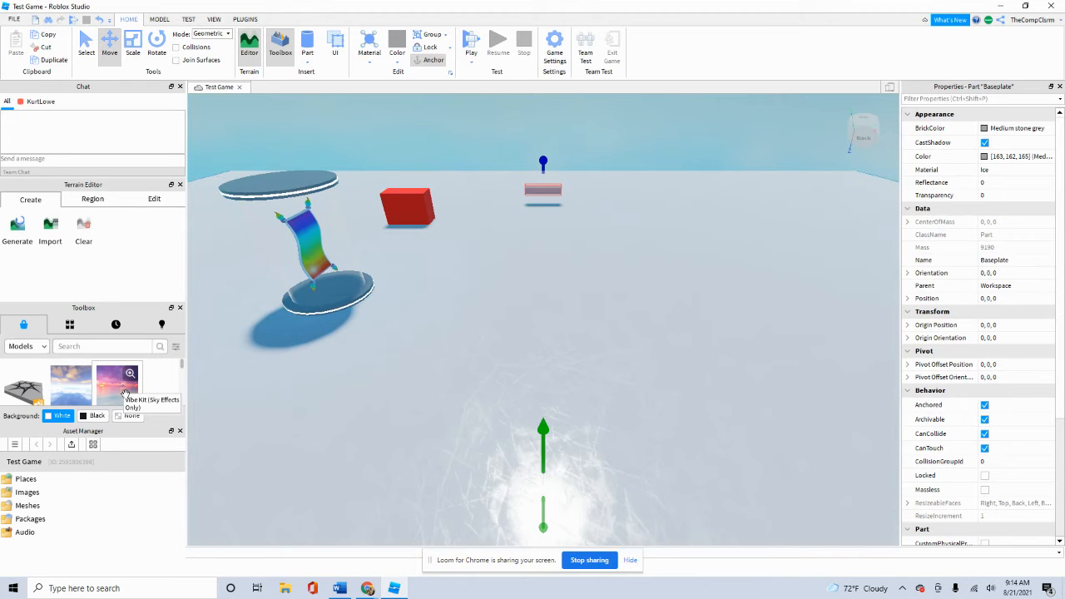
pyautogui.click(73, 326)
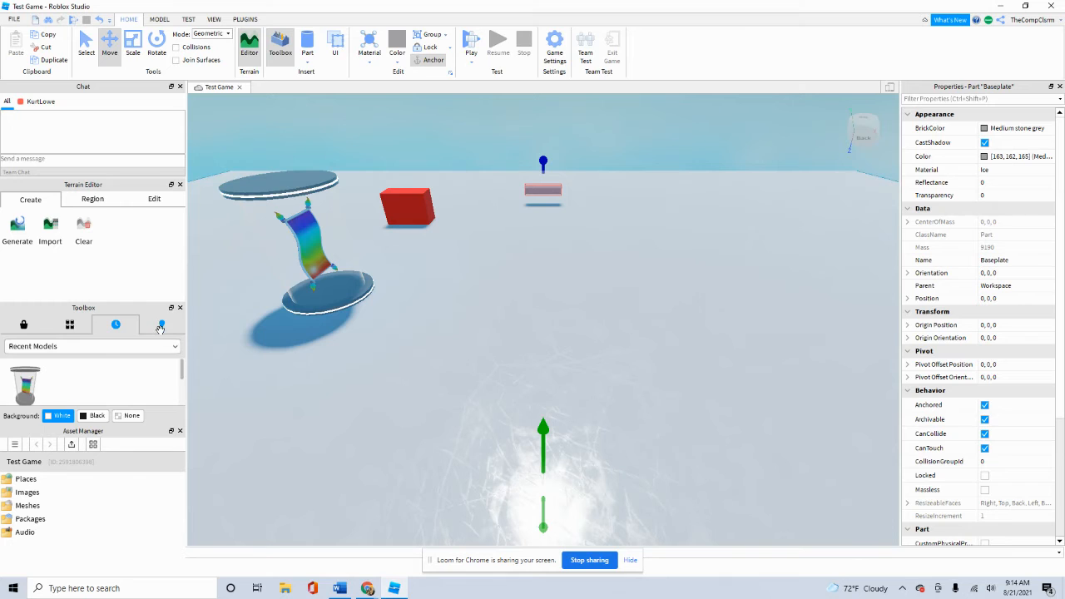
pyautogui.click(71, 325)
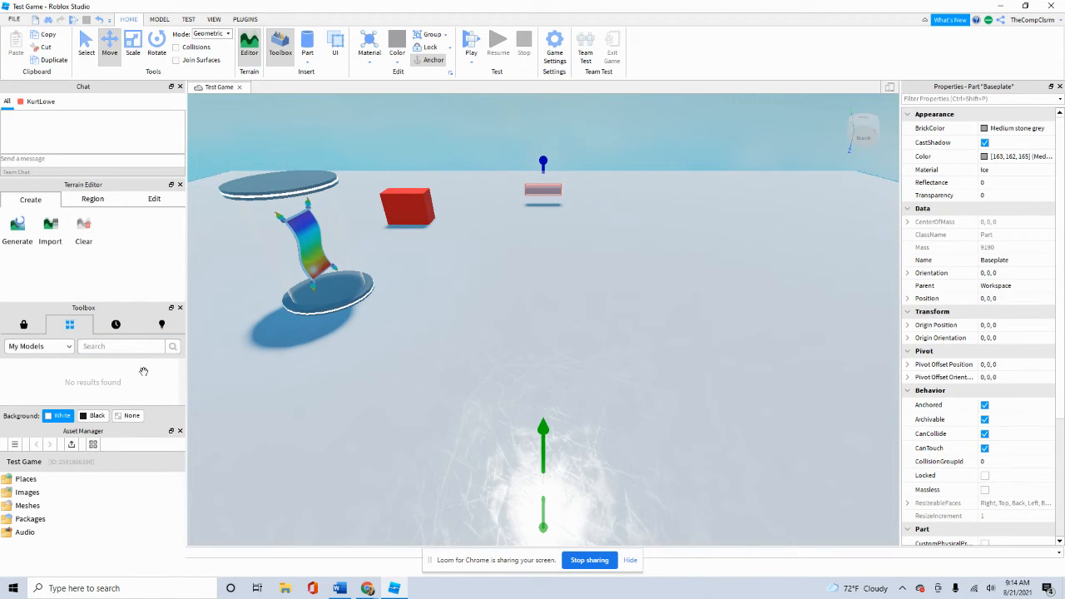
pyautogui.click(24, 329)
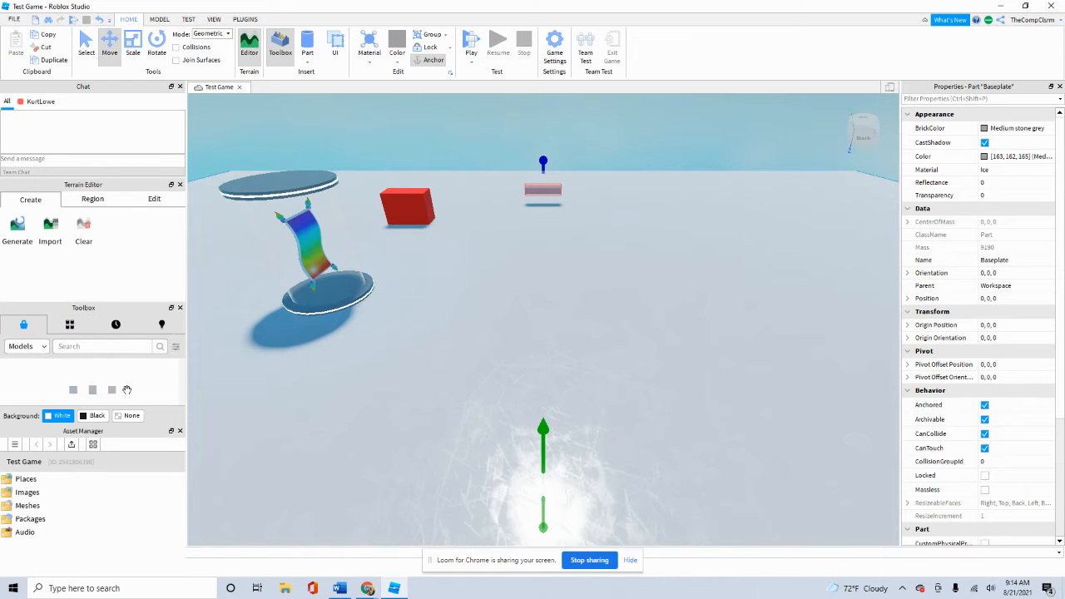
pyautogui.click(121, 388)
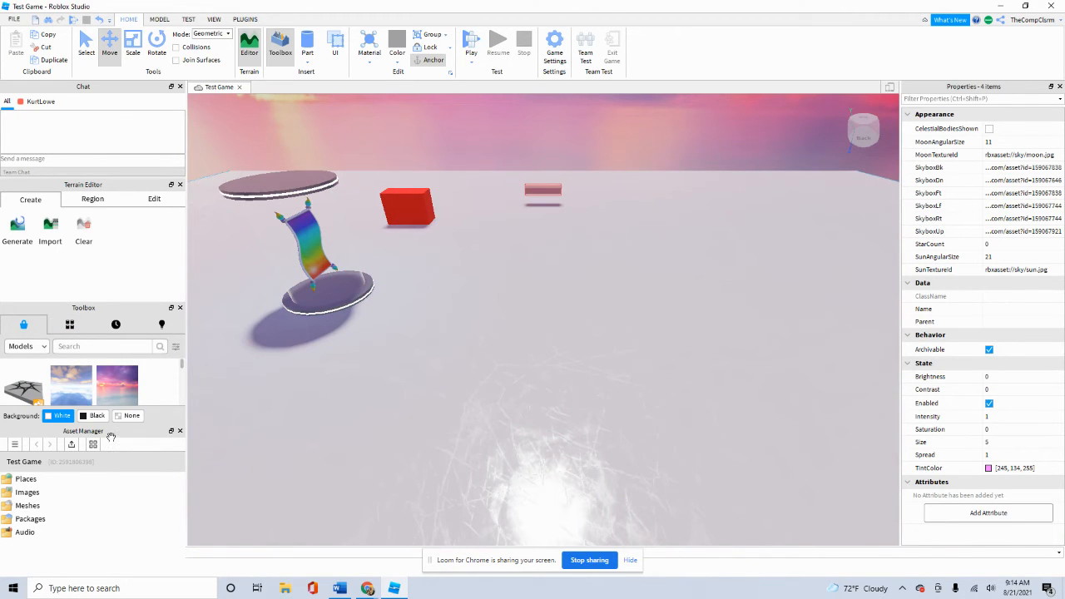
# - Look through the modelling, testing and view commands available in Studio
pyautogui.click(308, 48)
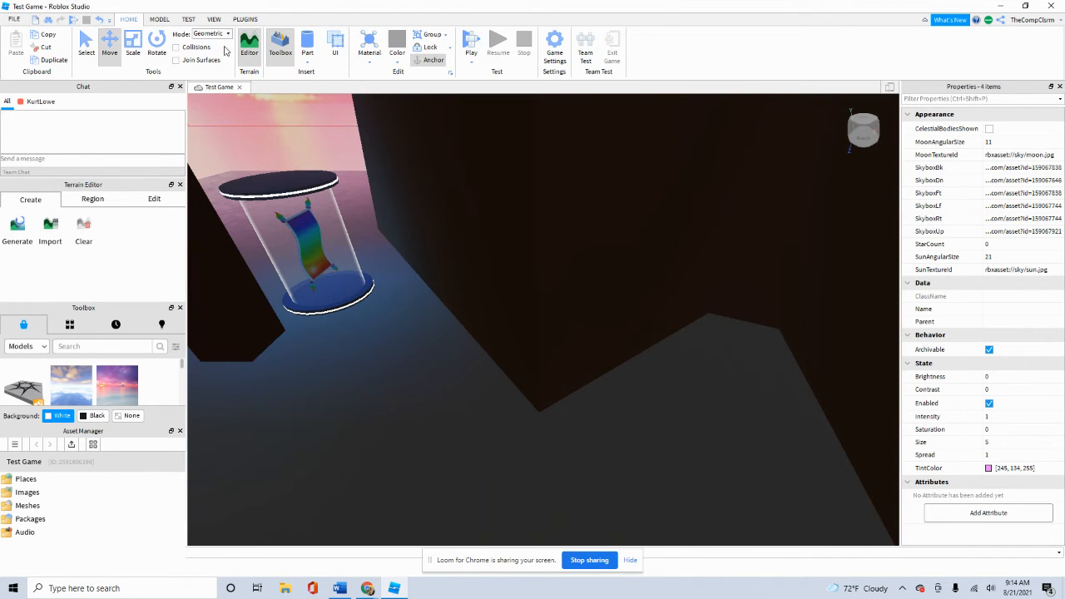
pyautogui.click(160, 19)
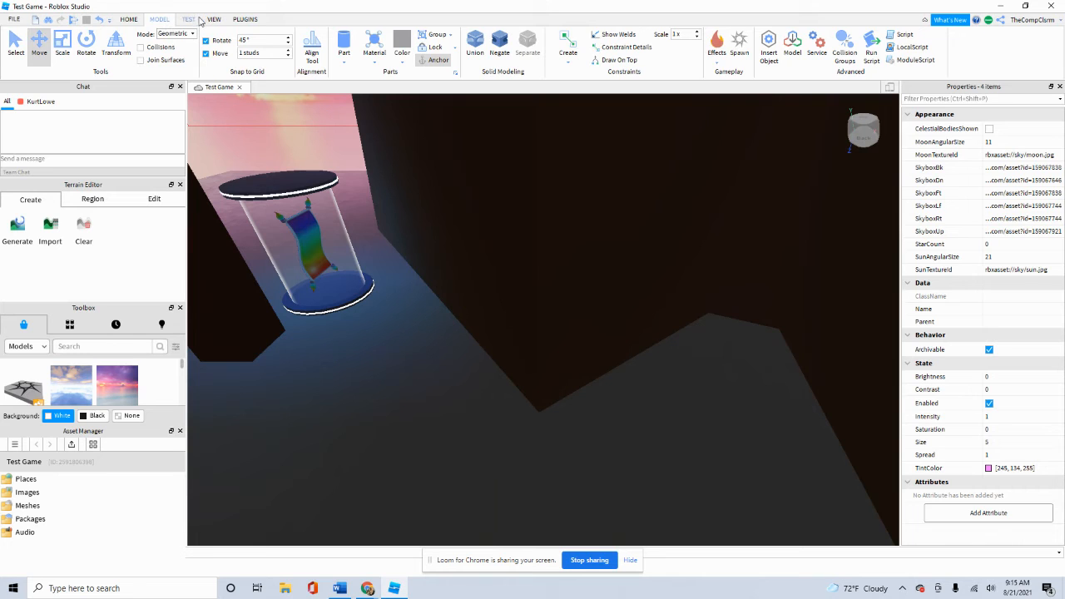
pyautogui.click(189, 19)
pyautogui.click(129, 19)
pyautogui.click(299, 209)
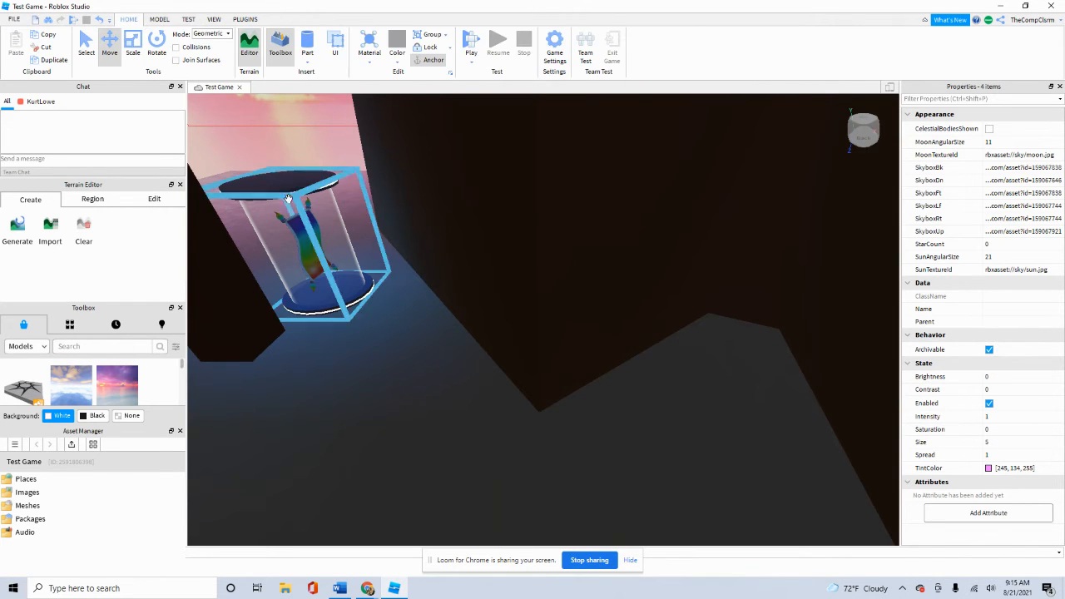
pyautogui.click(580, 290)
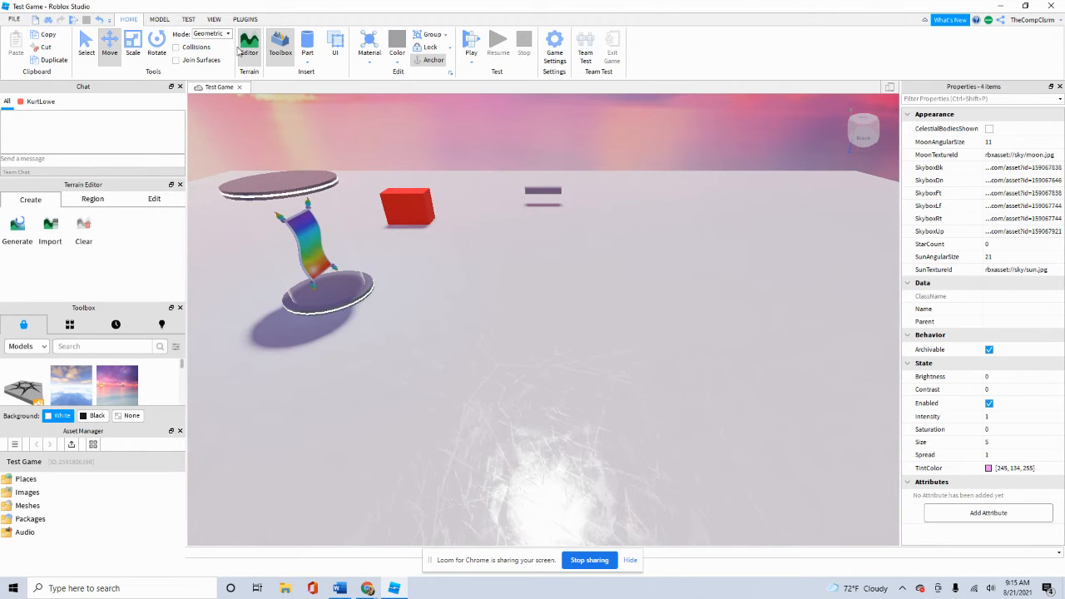
pyautogui.click(159, 20)
pyautogui.click(189, 19)
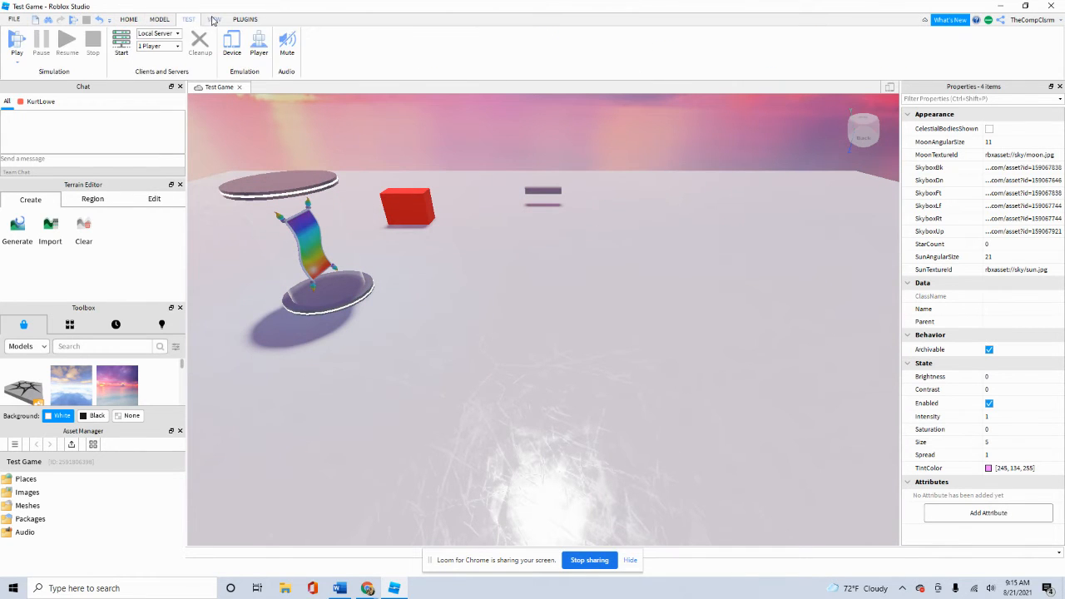
pyautogui.click(214, 19)
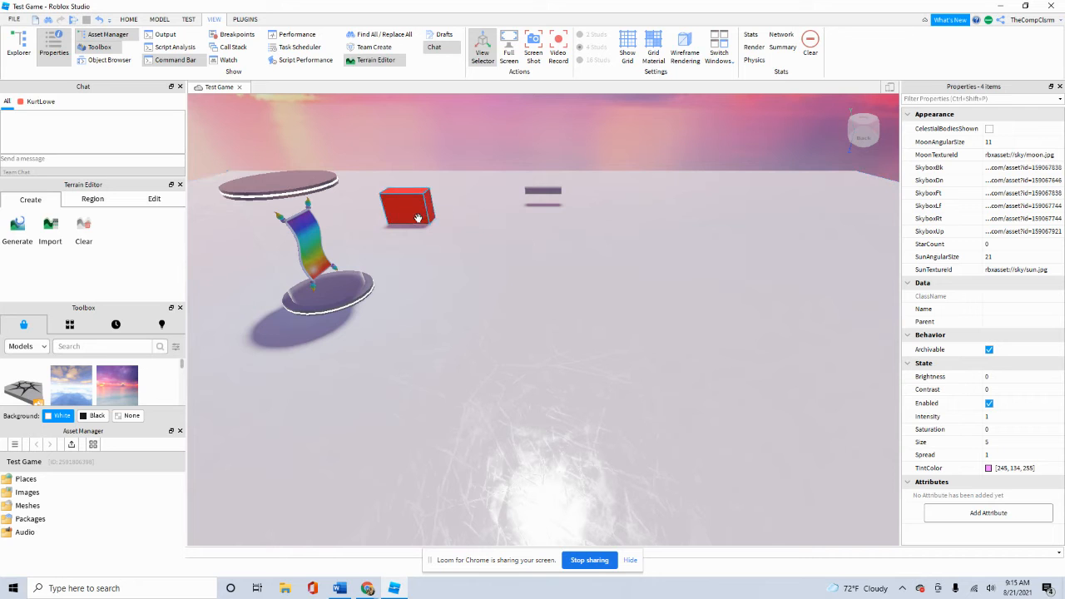
# - Move the Rainbow Magic Carpet giver back to about -20, 3.9, -22.6, and show the Terrain Editor's Edit tools
pyautogui.moveTo(348, 246); pyautogui.dragTo(327, 241)
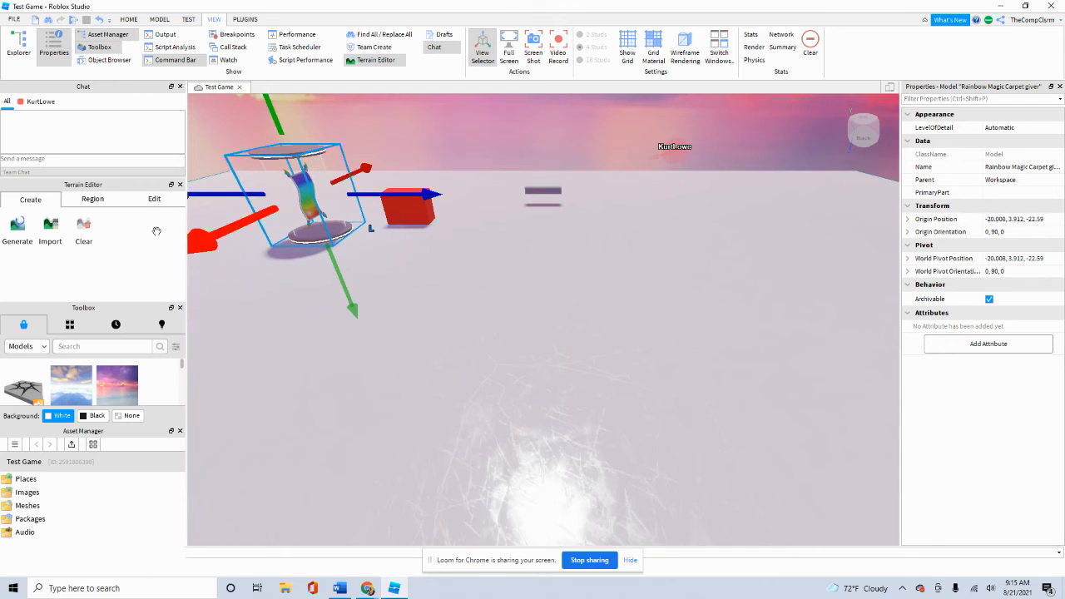
pyautogui.click(90, 200)
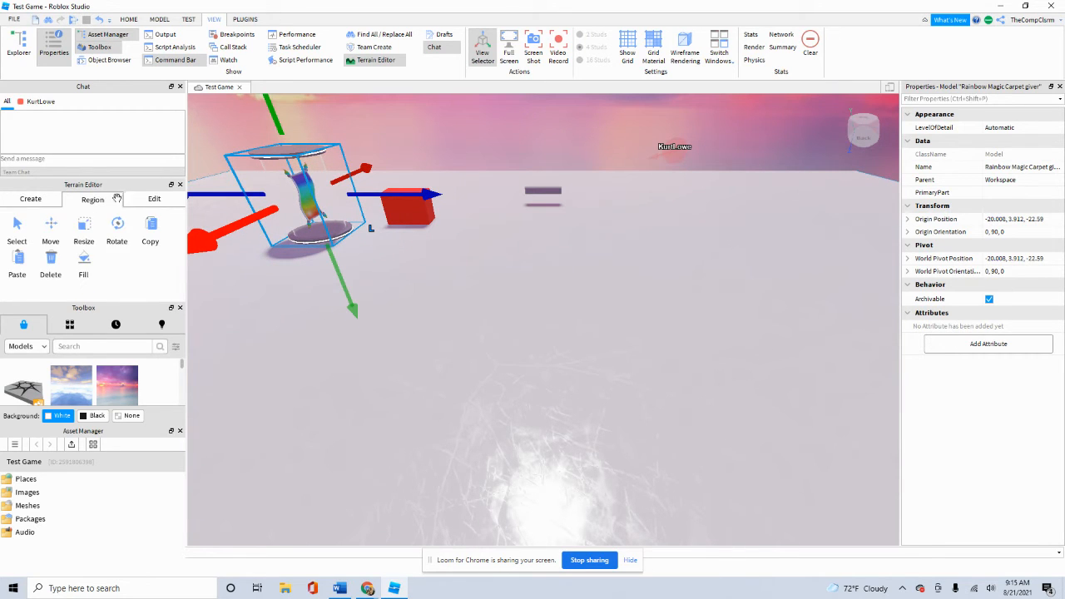
pyautogui.click(145, 201)
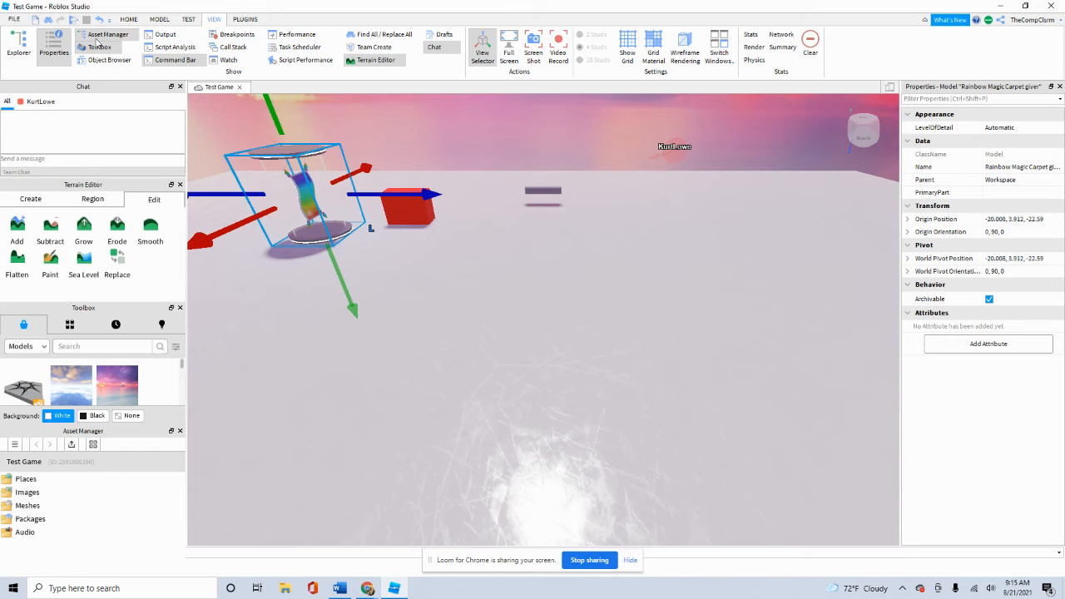
# - Move the red block slightly back and away from the carpet giver, to about -12, 1.9, -27
pyautogui.click(130, 19)
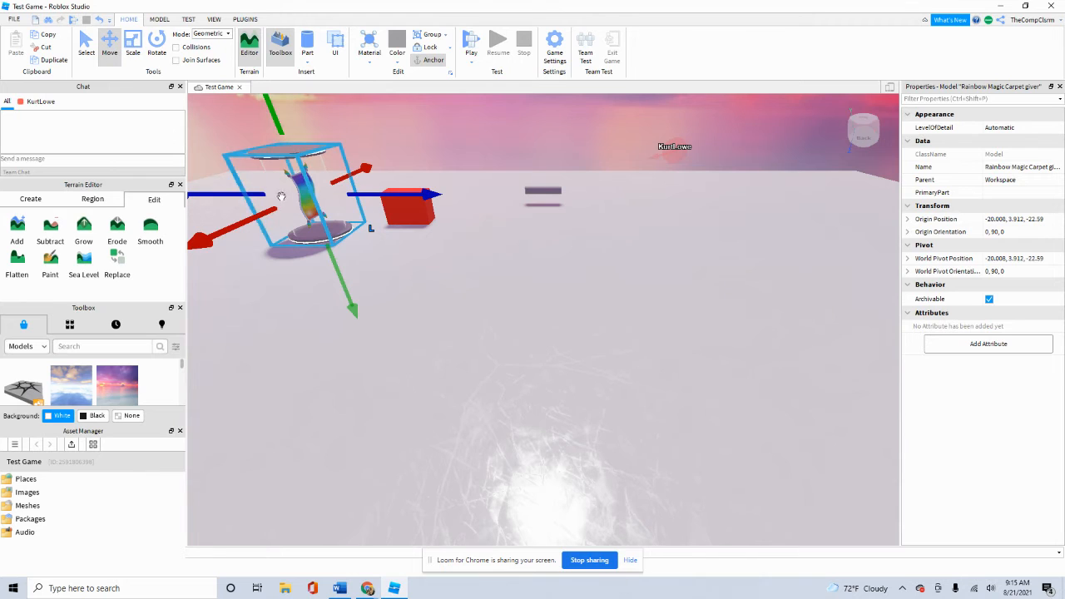
pyautogui.click(159, 20)
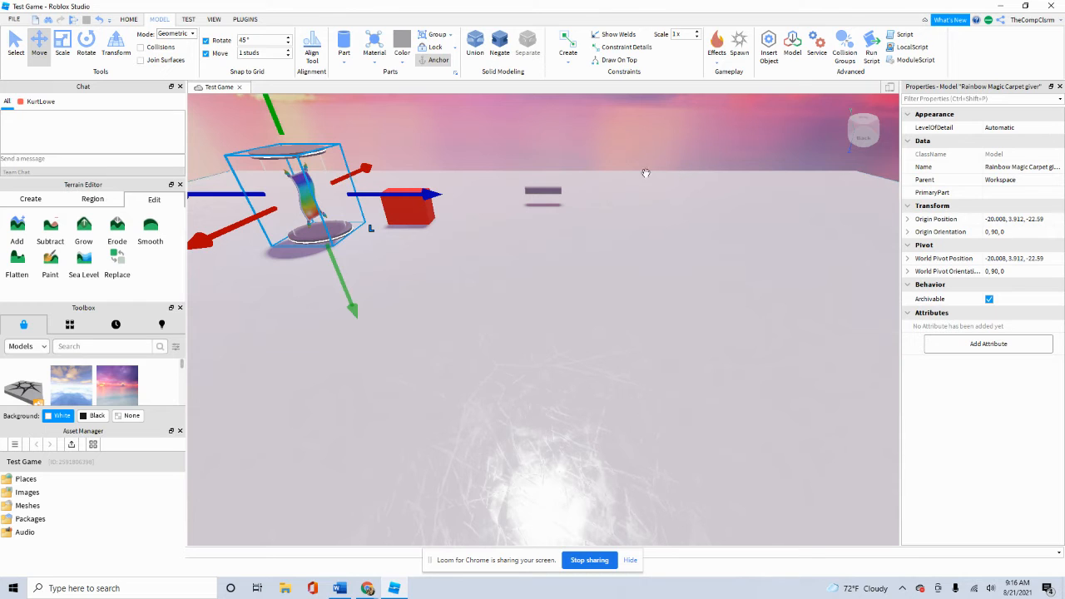
pyautogui.moveTo(407, 210); pyautogui.dragTo(434, 219)
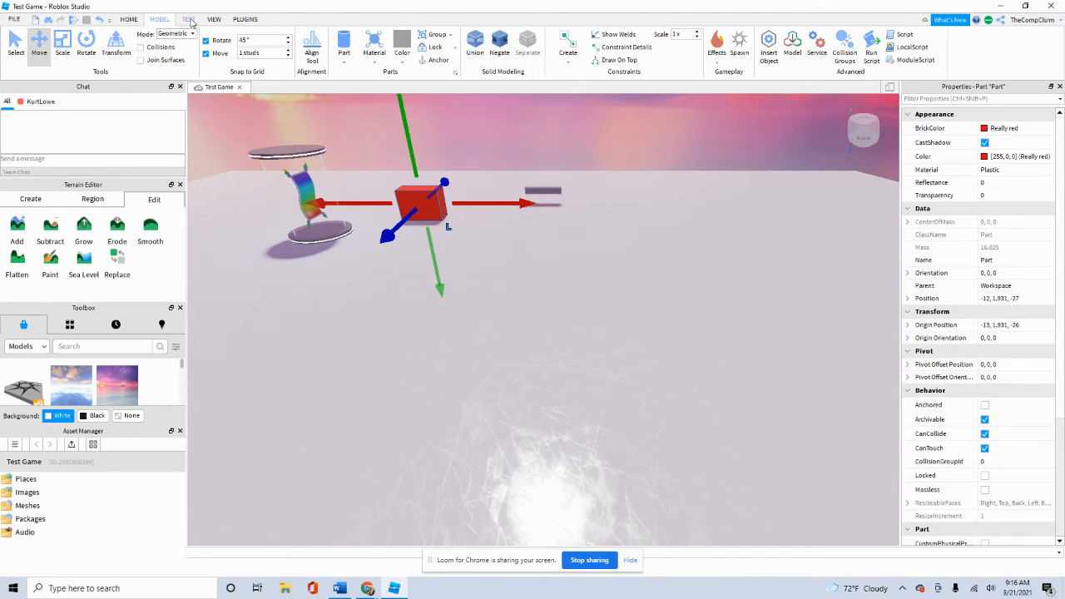
pyautogui.click(189, 19)
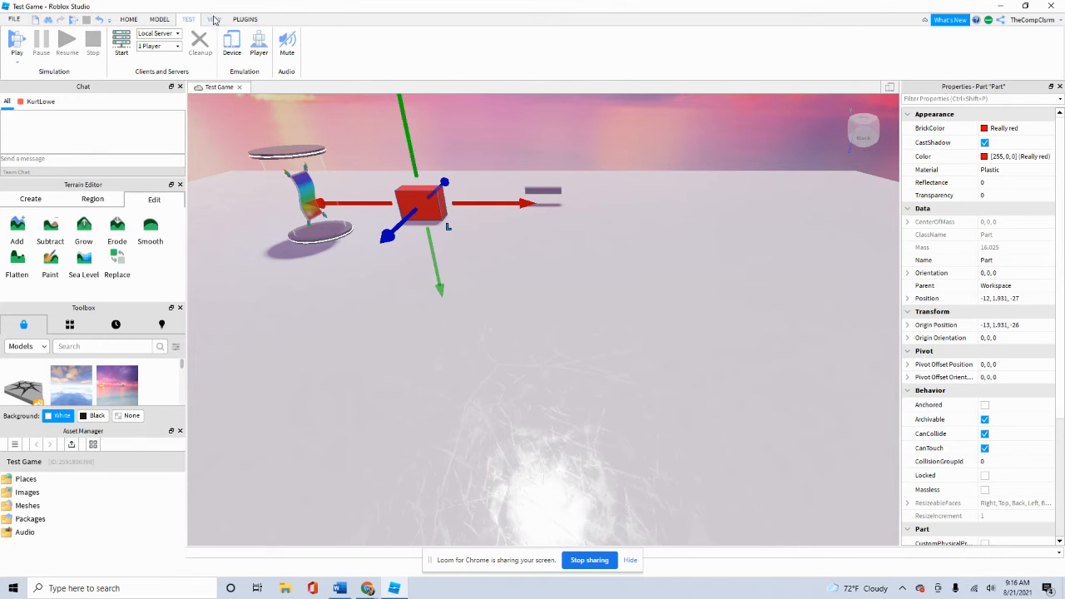
pyautogui.click(214, 19)
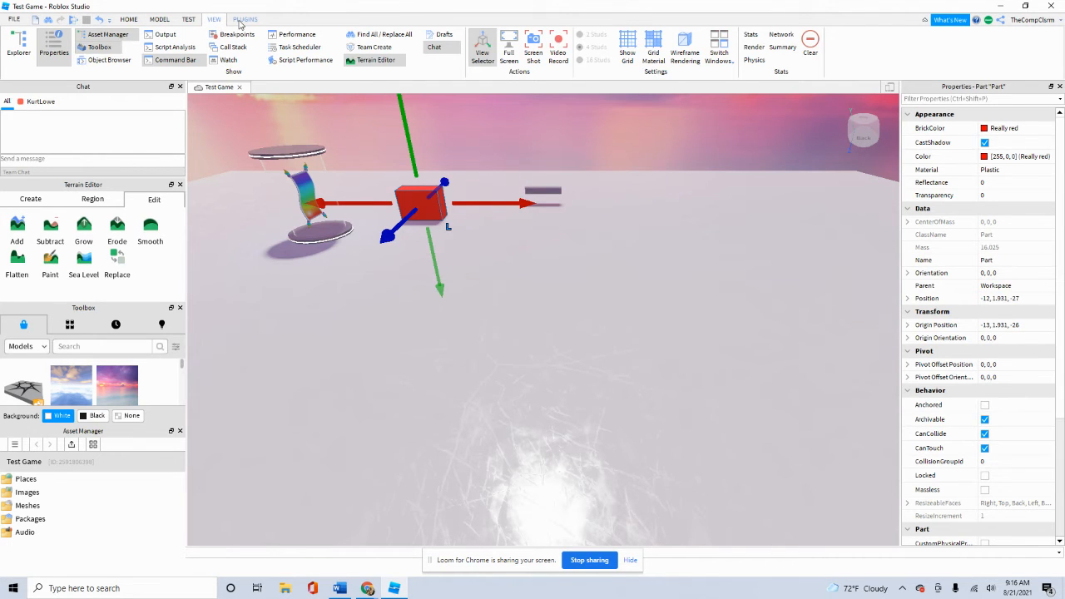
pyautogui.click(243, 19)
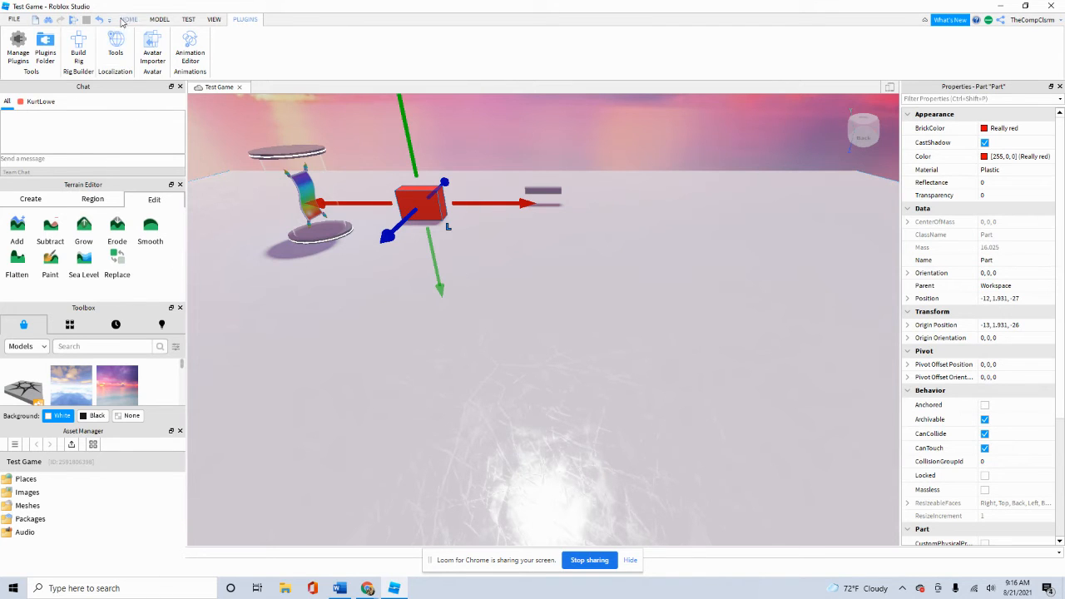
pyautogui.click(125, 19)
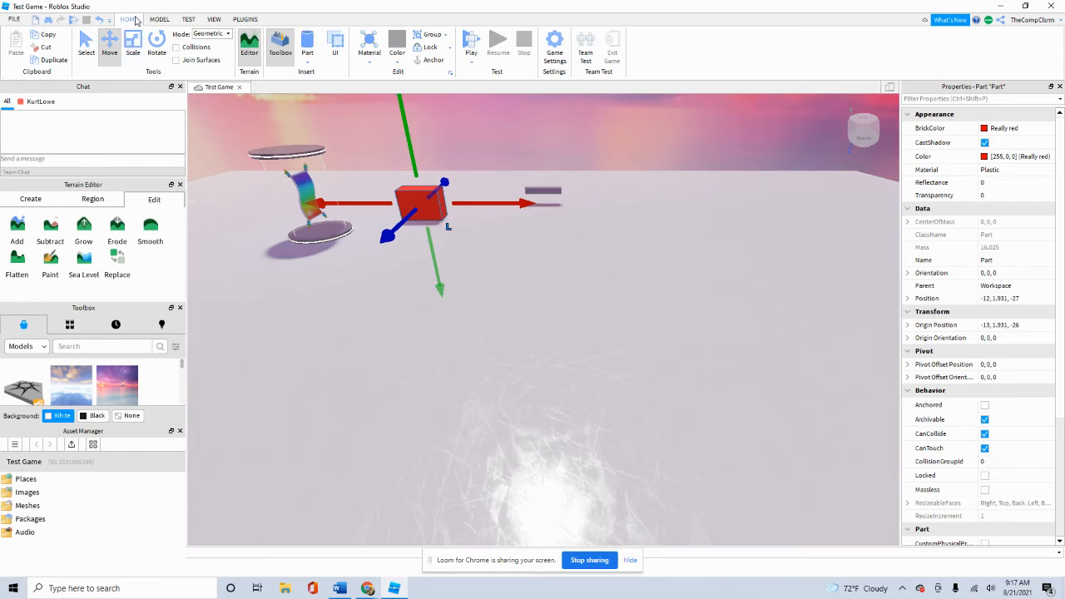
# - Show the Terrain Editor's Create tools and look through the models in the Toolbox
pyautogui.click(30, 199)
pyautogui.scroll(-3, 71, 381)
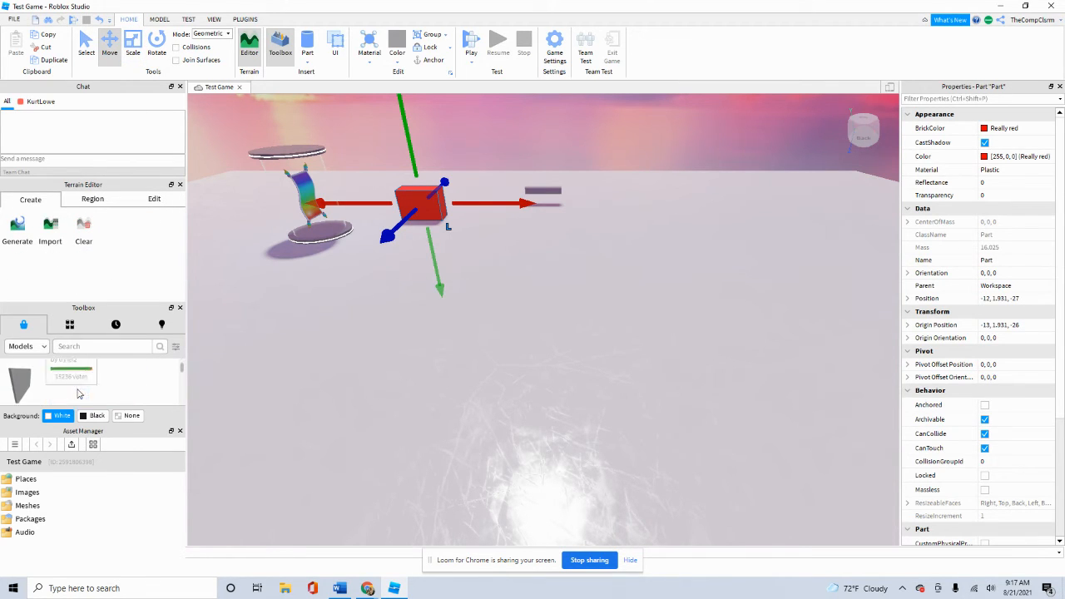
pyautogui.scroll(3, 72, 381)
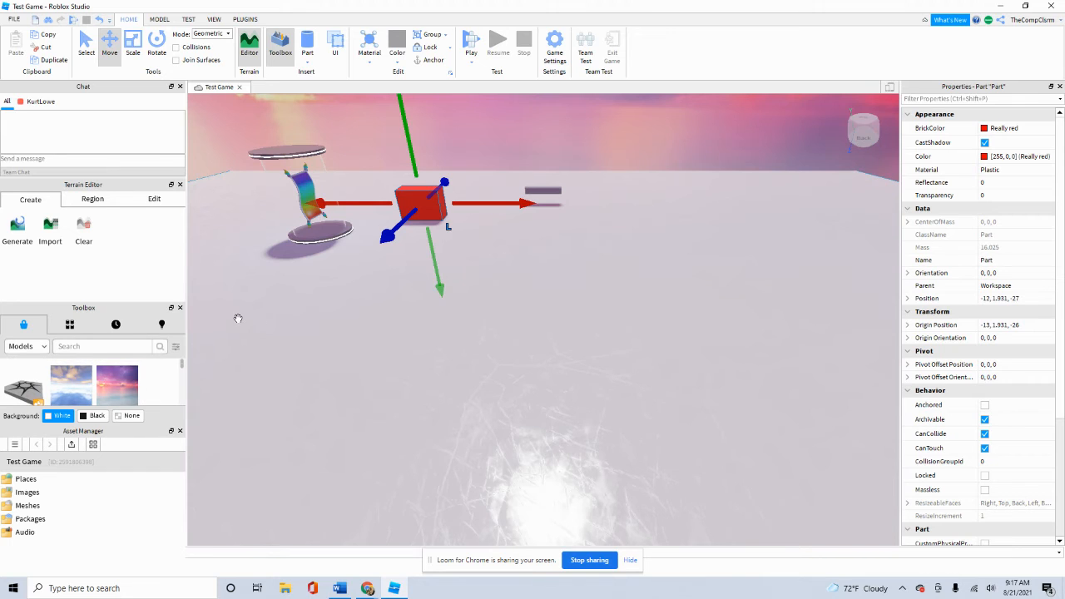
# - Move the Rainbow Magic Carpet giver to about -26, 3.9, -28.6 and the red block to about -8, 1.9, -14
pyautogui.moveTo(409, 201); pyautogui.dragTo(317, 269)
pyautogui.moveTo(308, 204); pyautogui.dragTo(285, 184)
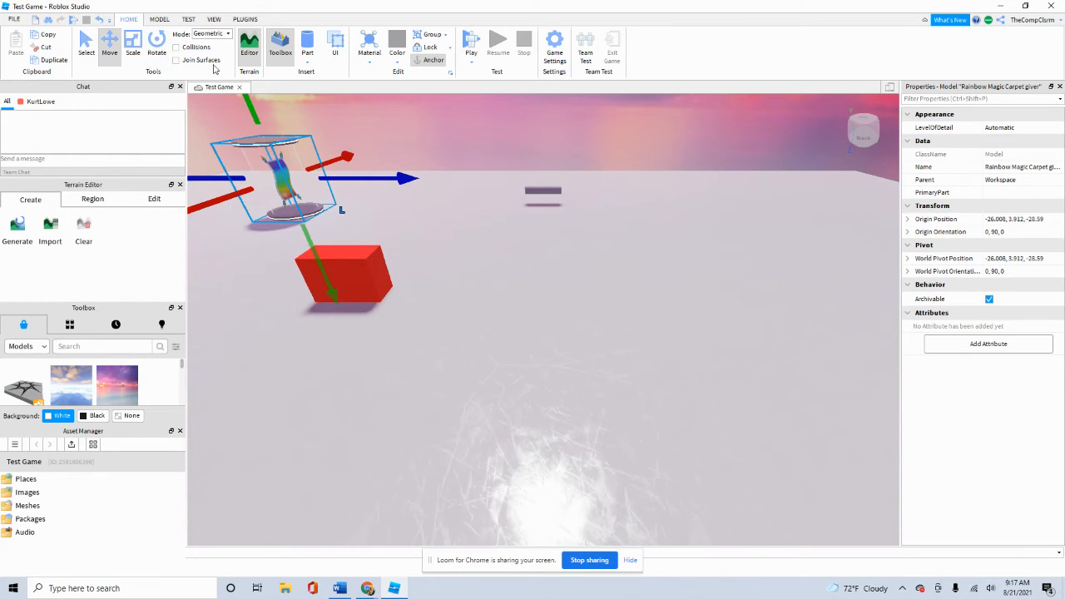
pyautogui.click(159, 19)
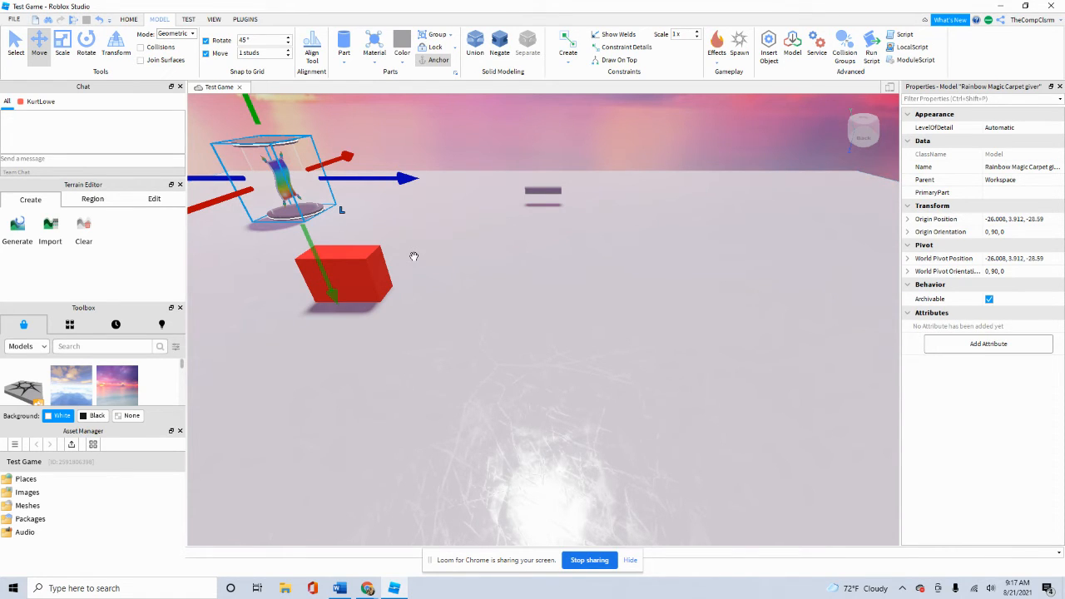
pyautogui.click(363, 280)
pyautogui.moveTo(364, 280); pyautogui.dragTo(456, 293)
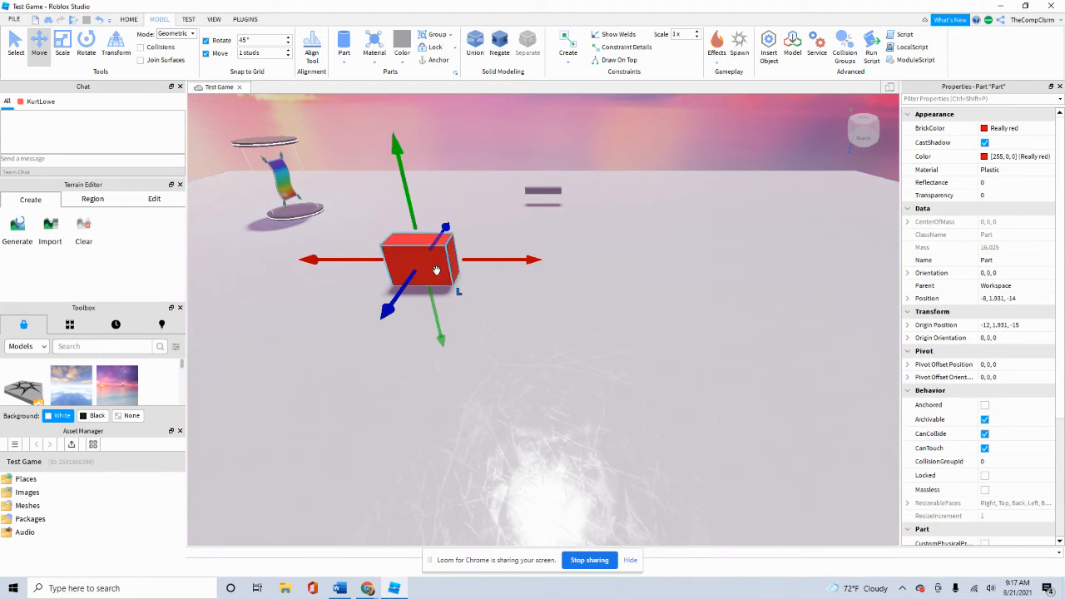
# - Examine the editing commands available for the red block, such as copy, duplicate, group and insert
pyautogui.rightClick(437, 274)
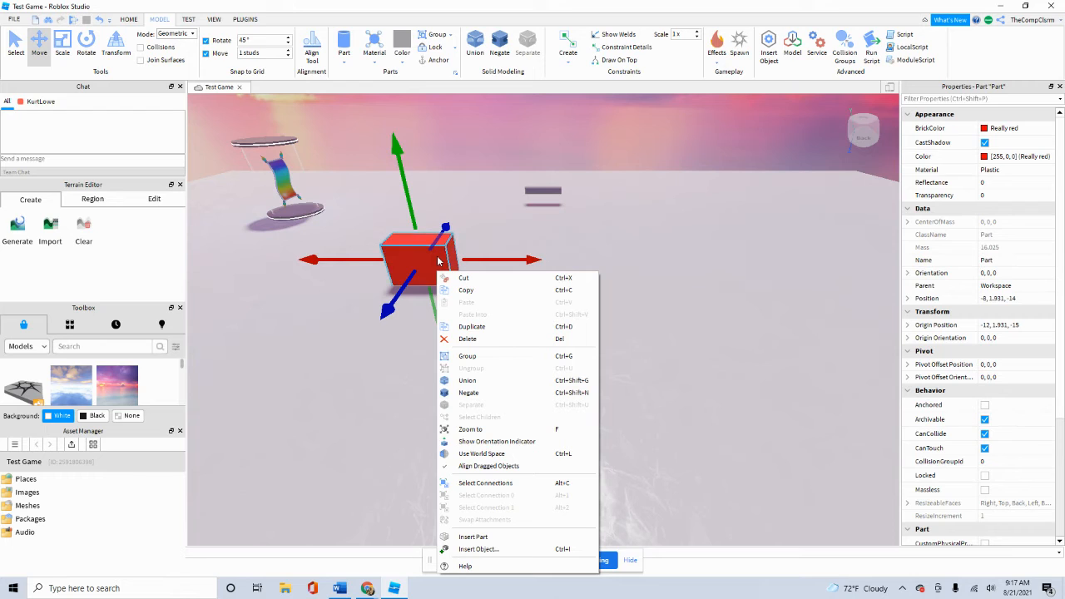
pyautogui.click(439, 259)
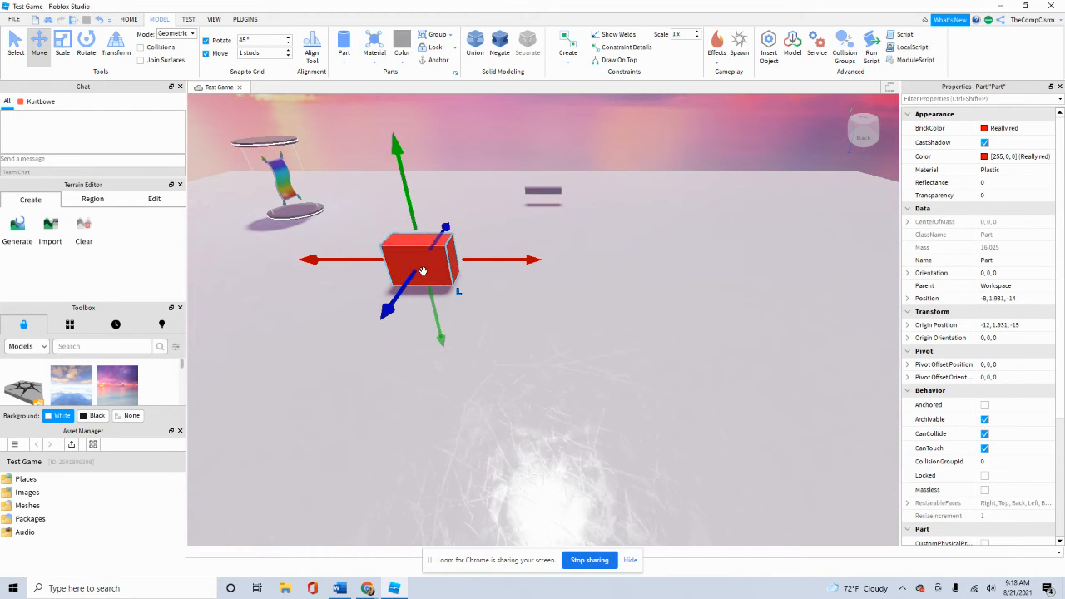
pyautogui.rightClick(424, 273)
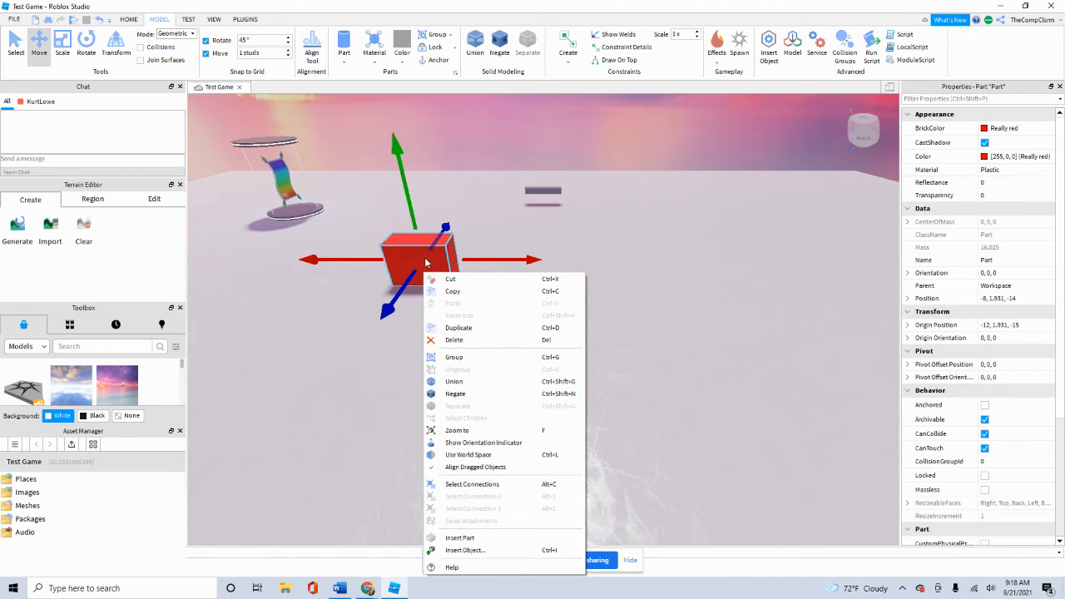
pyautogui.click(426, 263)
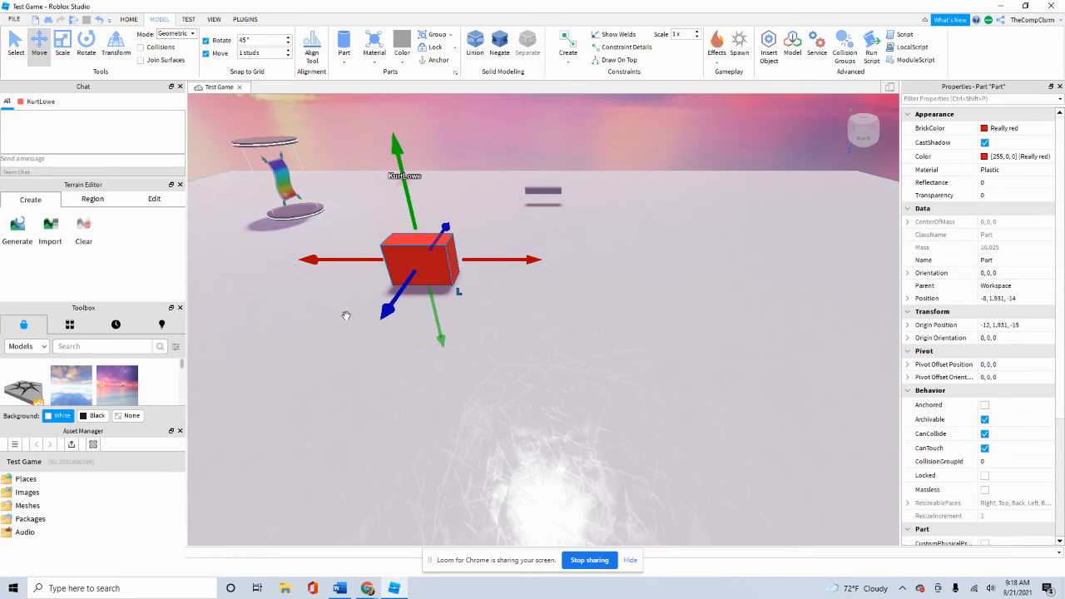
pyautogui.rightClick(413, 261)
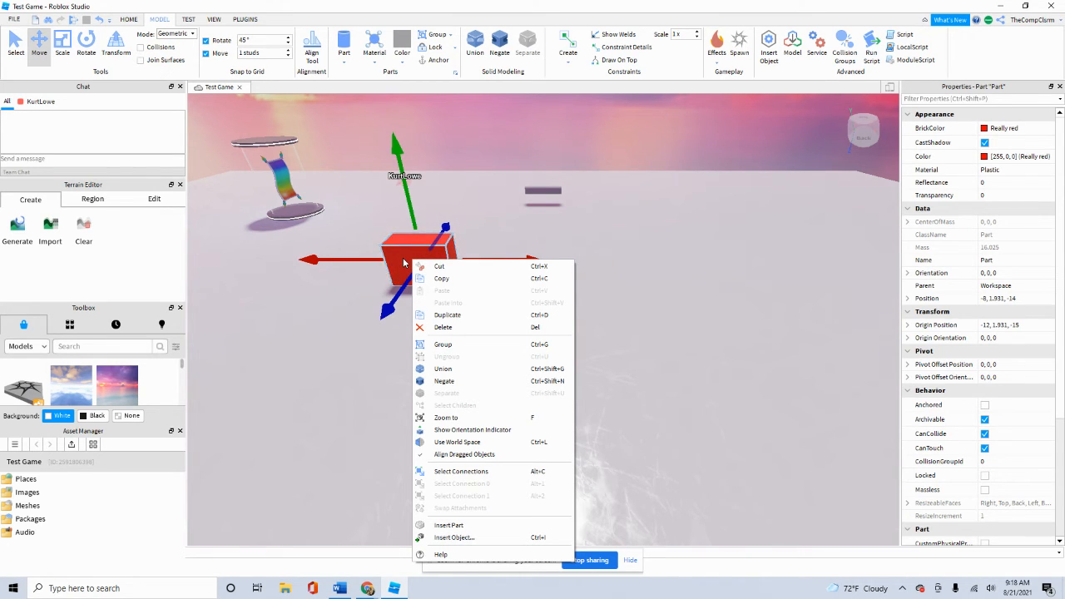
pyautogui.click(406, 259)
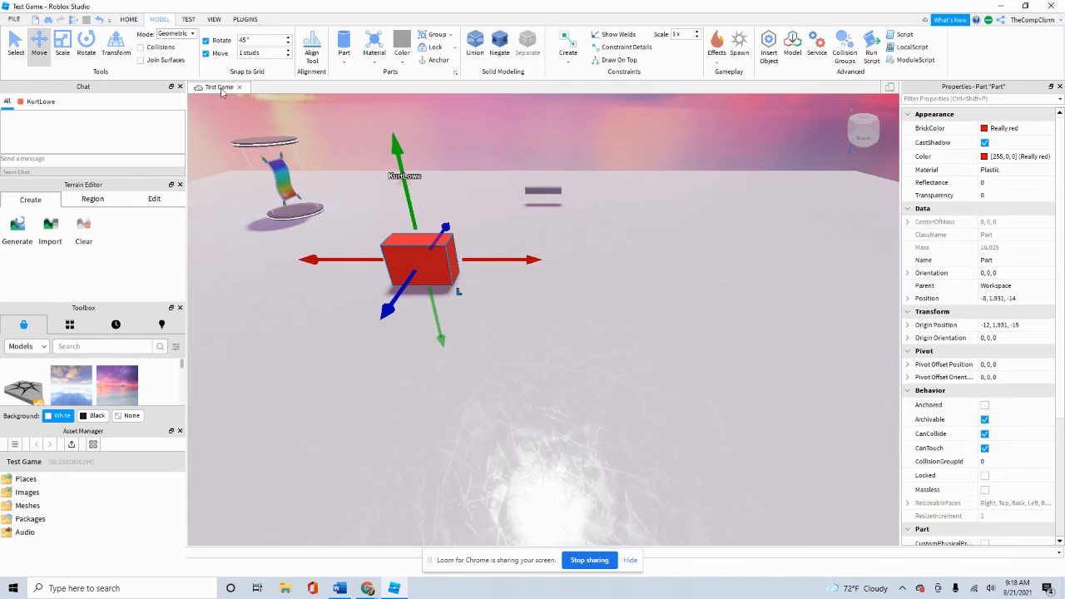
pyautogui.click(129, 20)
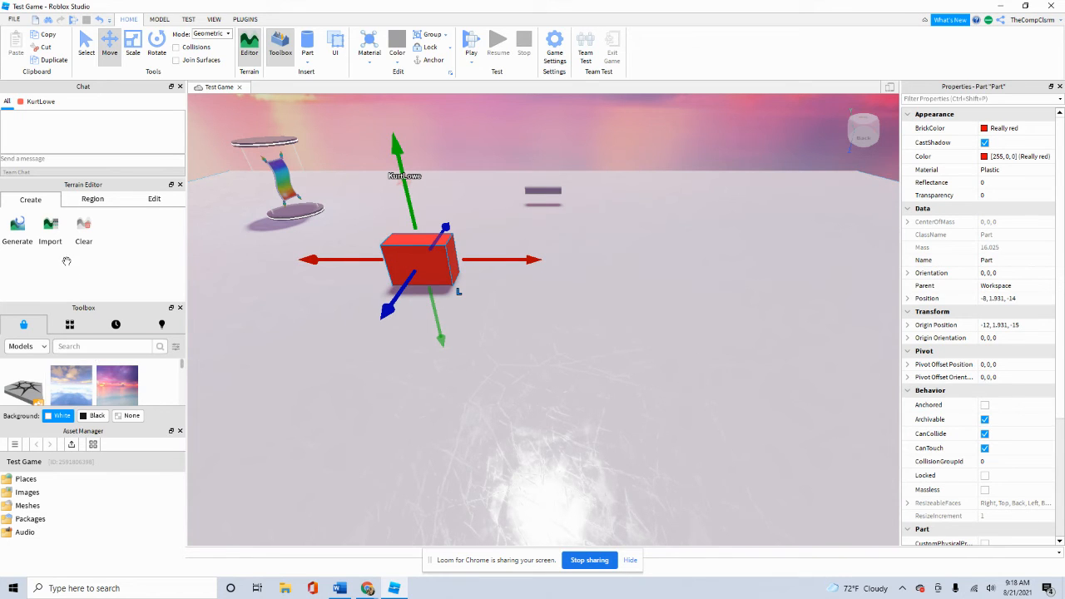
pyautogui.rightClick(398, 255)
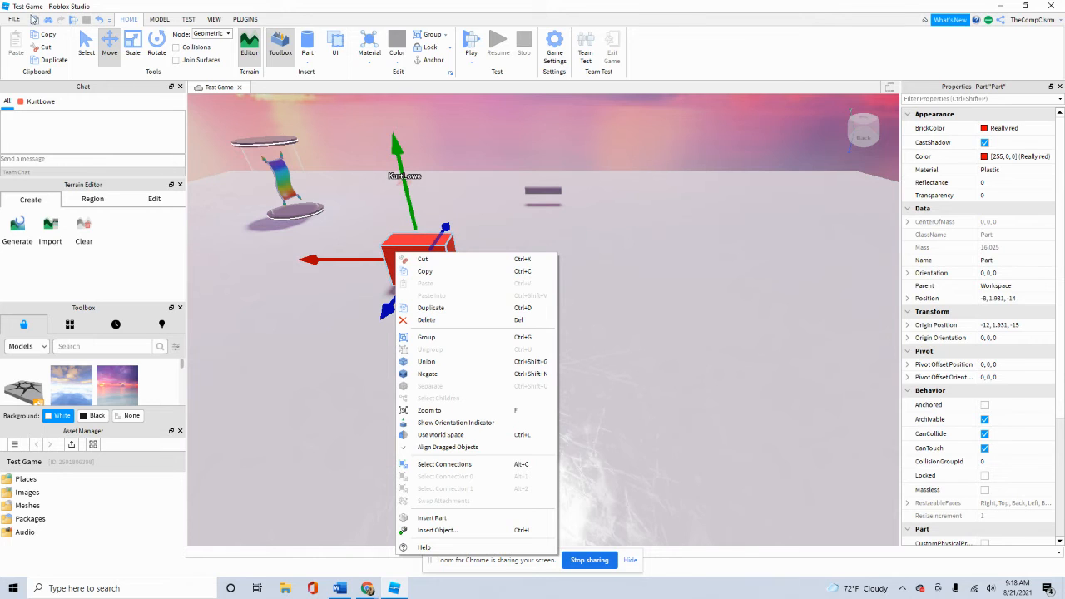
# - Look through the file, modelling, testing and view commands, and show the Explorer
pyautogui.click(15, 20)
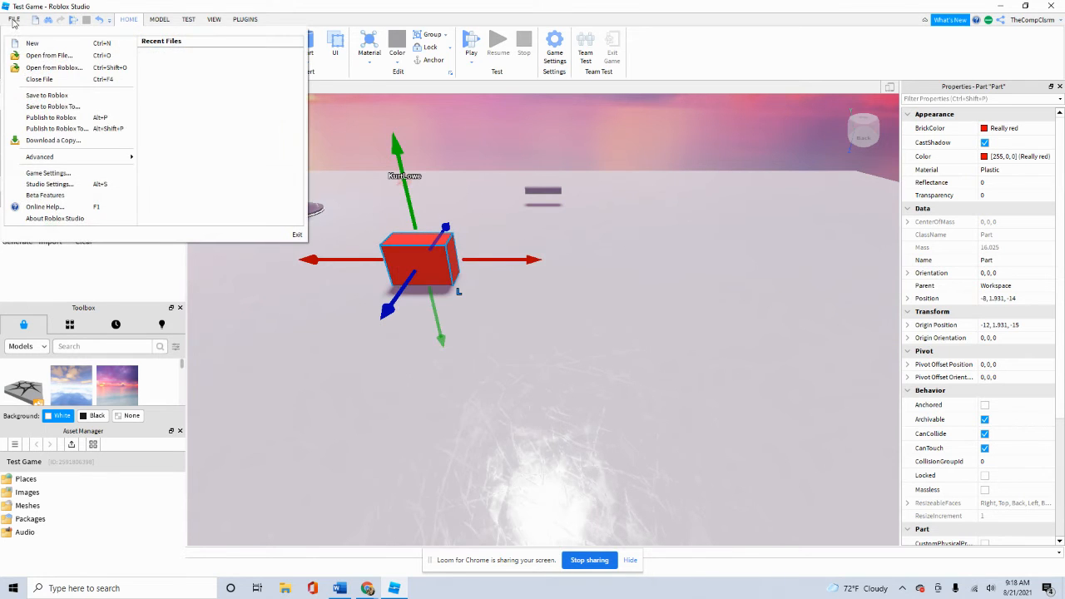
pyautogui.click(158, 19)
pyautogui.click(188, 19)
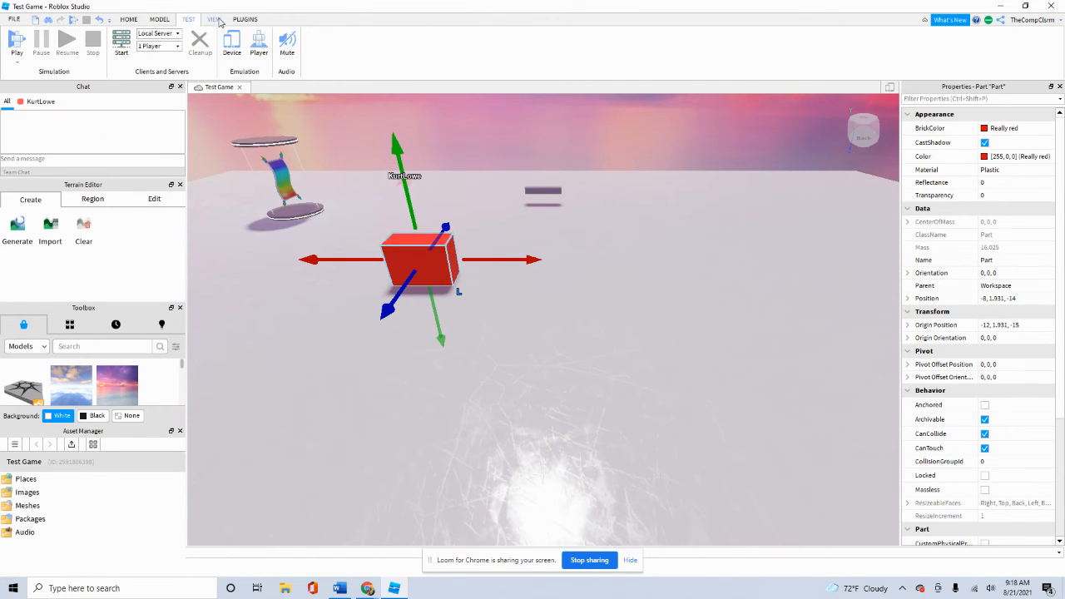
pyautogui.click(218, 20)
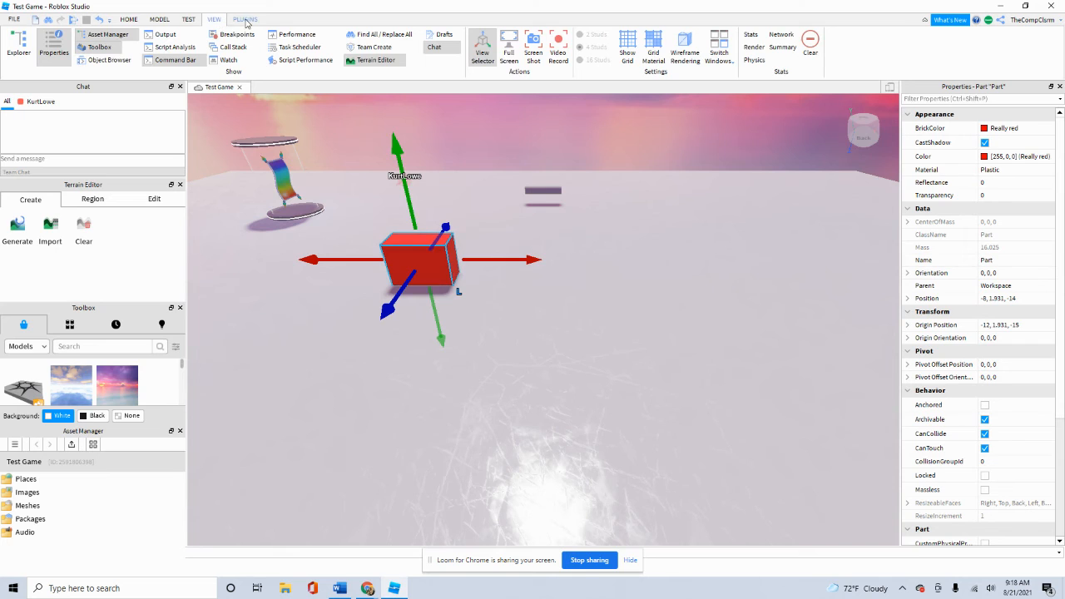
pyautogui.click(18, 43)
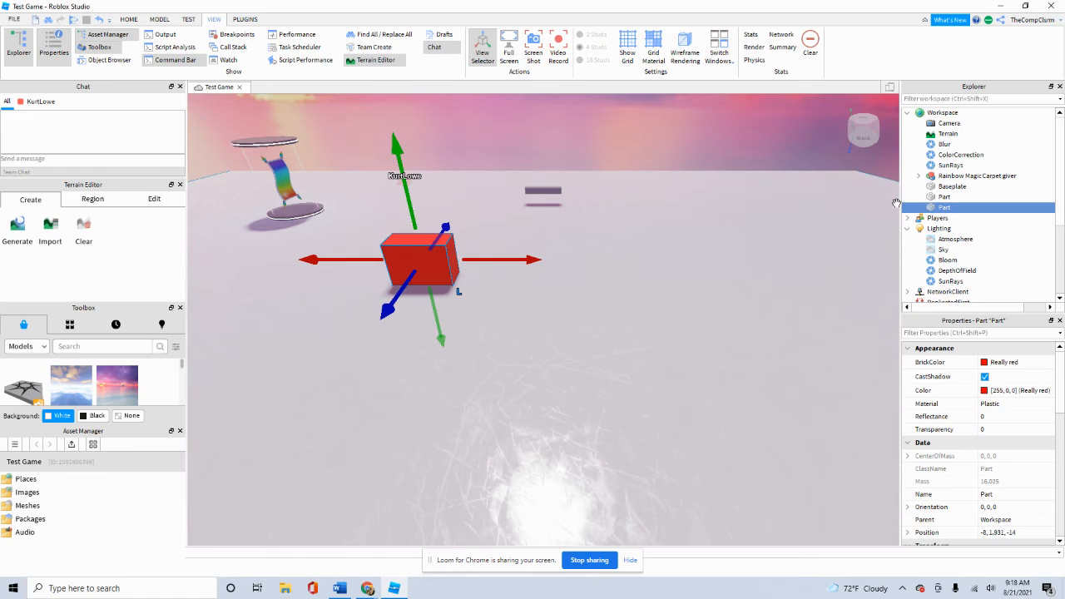
# - Examine the Workspace objects, Lighting effects and game services listed in the Explorer
pyautogui.scroll(-1, 965, 170)
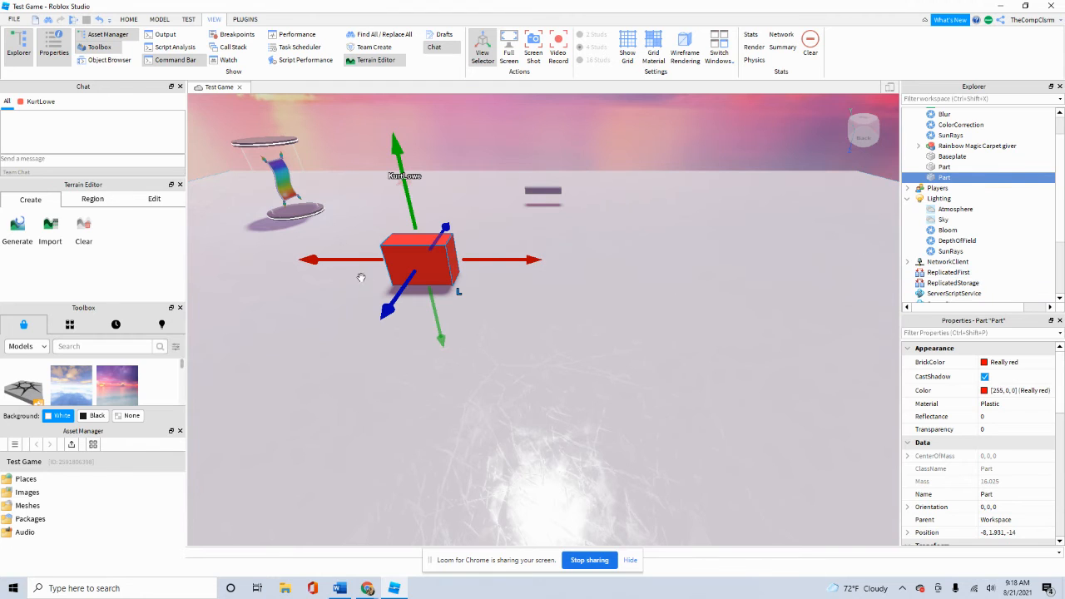
pyautogui.scroll(1, 999, 179)
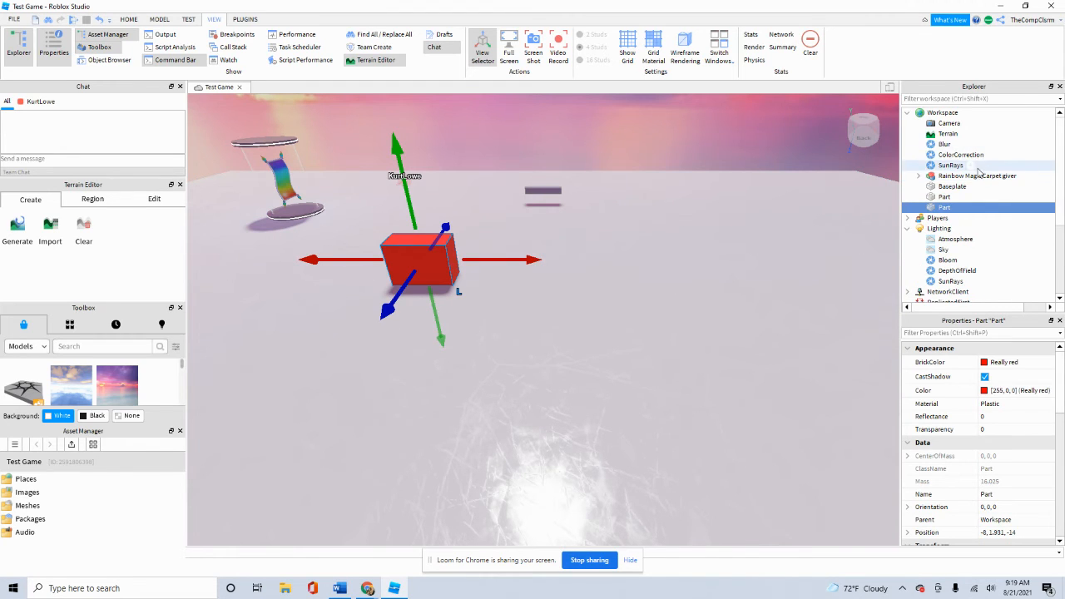
pyautogui.scroll(-3, 979, 172)
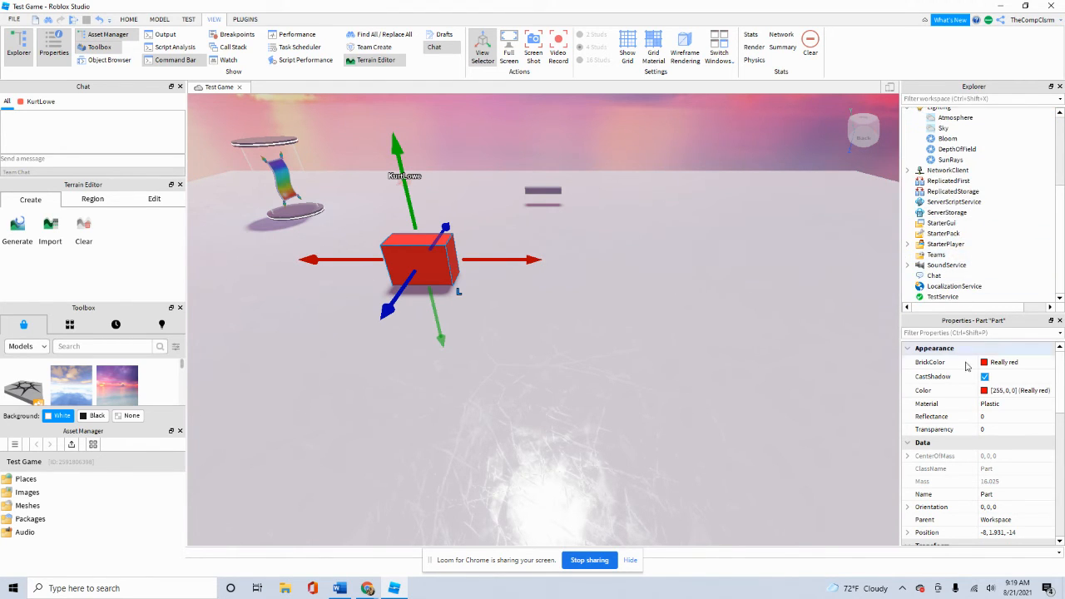
pyautogui.scroll(1, 945, 223)
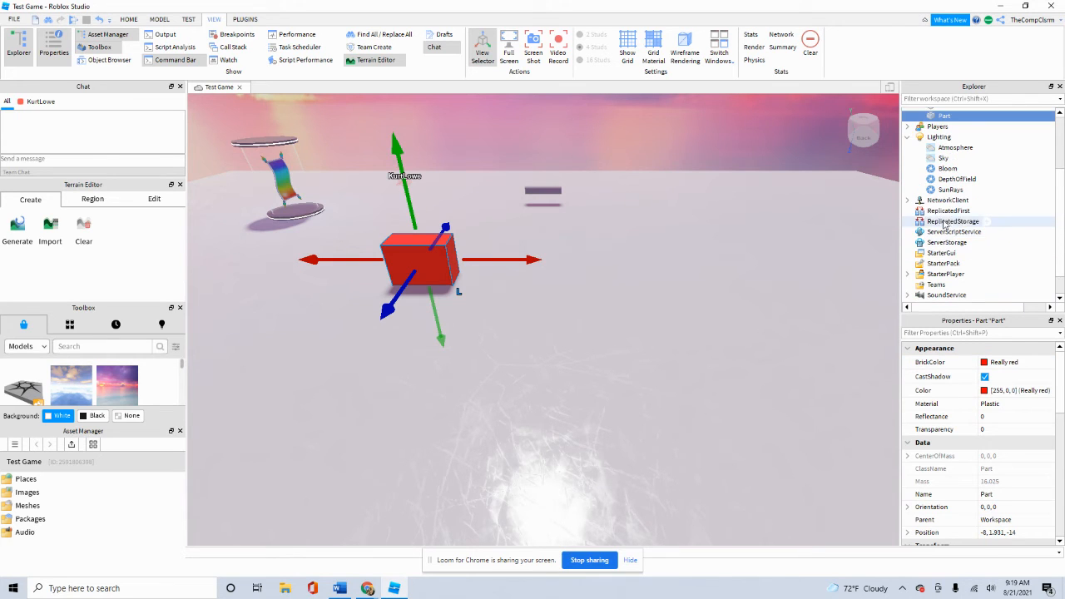
pyautogui.scroll(2, 945, 164)
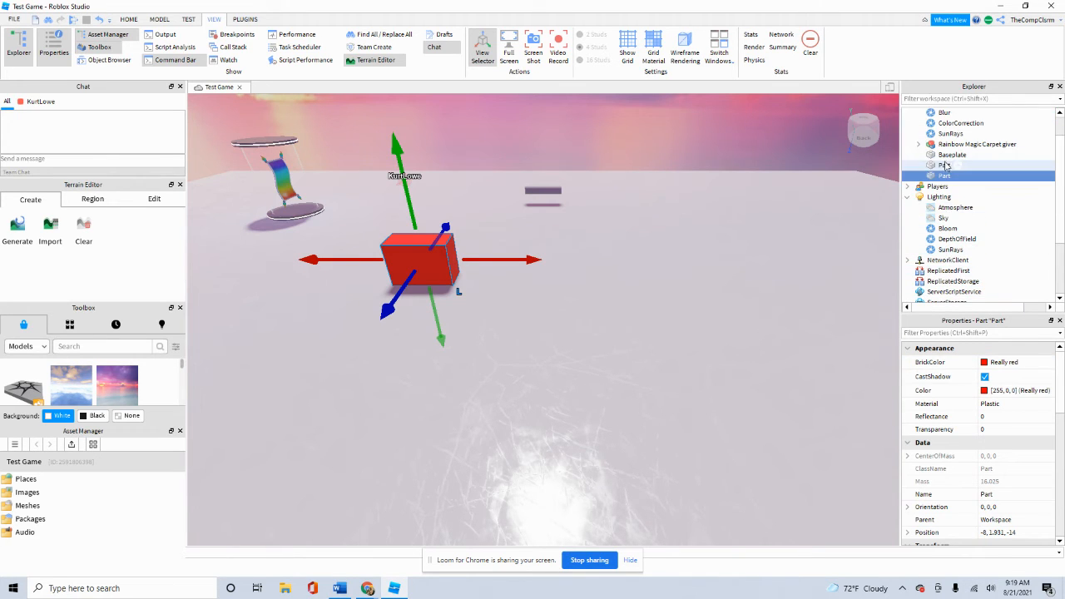
pyautogui.scroll(1, 964, 223)
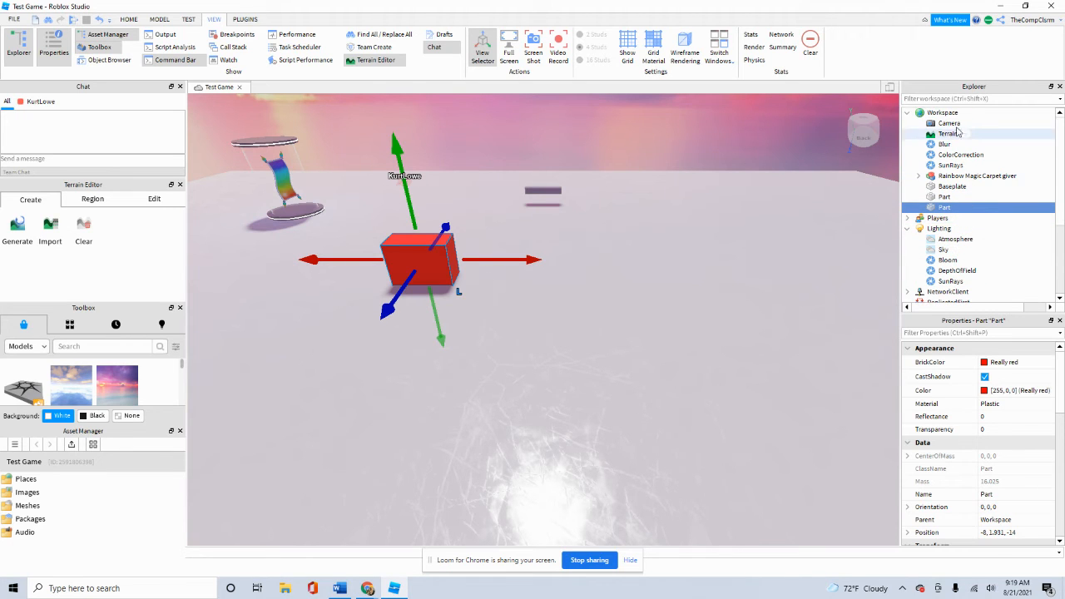
pyautogui.scroll(-2, 951, 218)
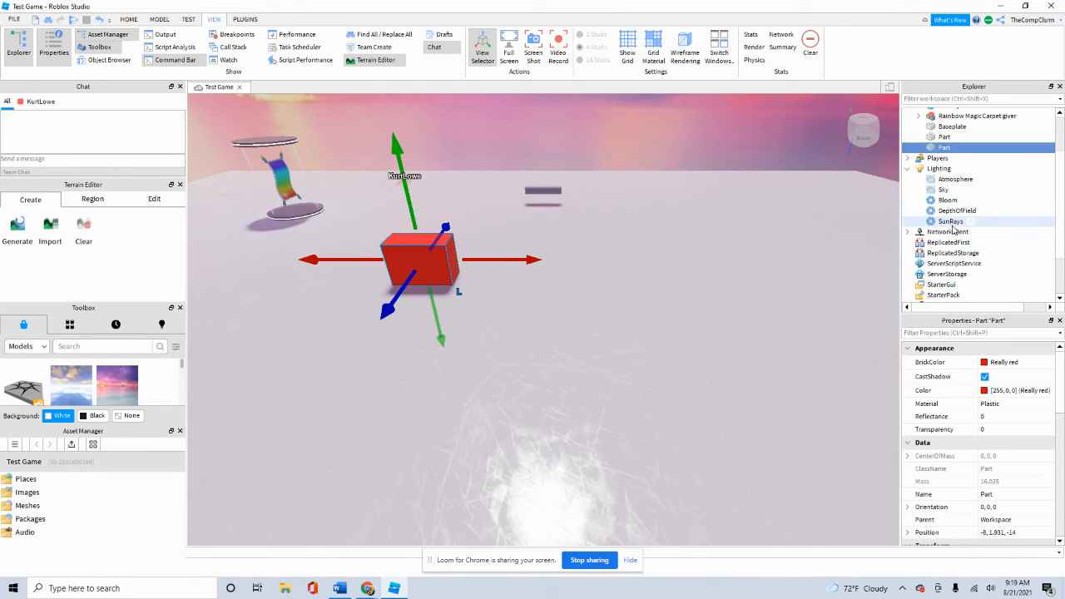
pyautogui.scroll(-2, 1009, 245)
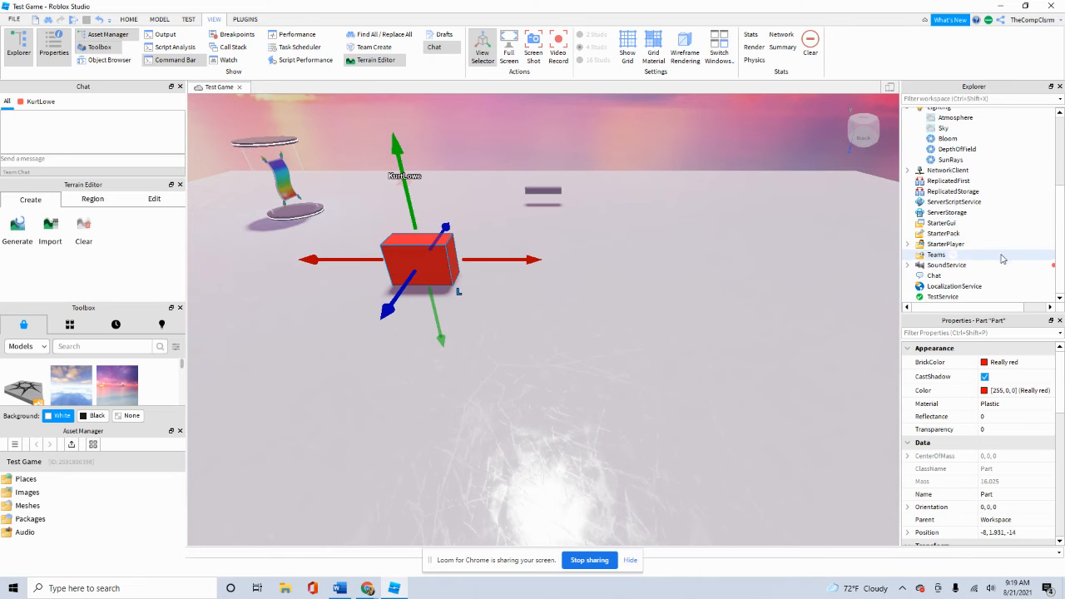
# - Add a Sound object to SoundService
pyautogui.click(966, 266)
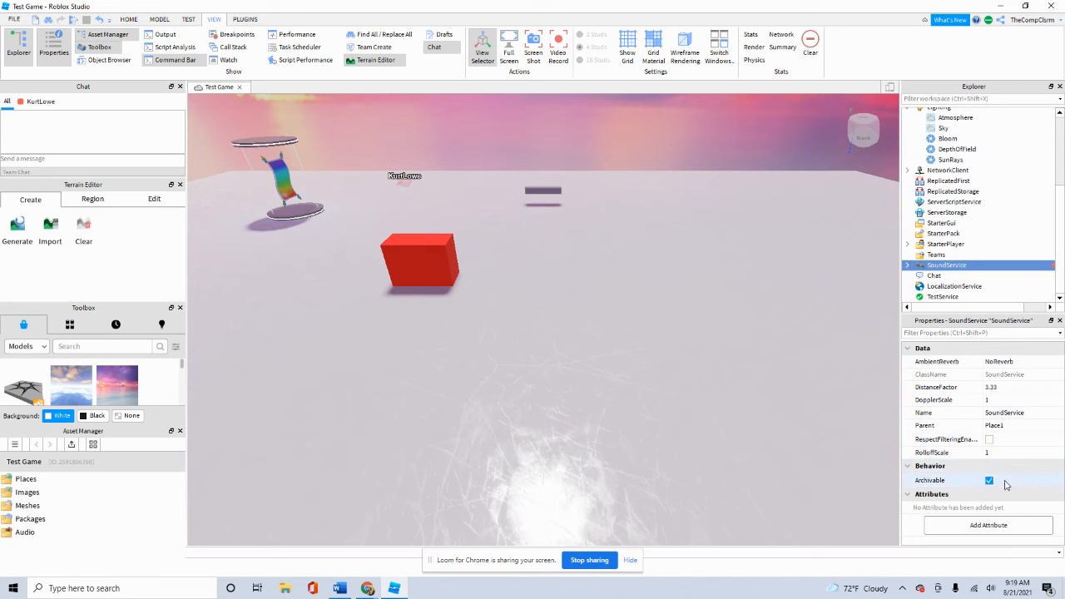
pyautogui.click(974, 264)
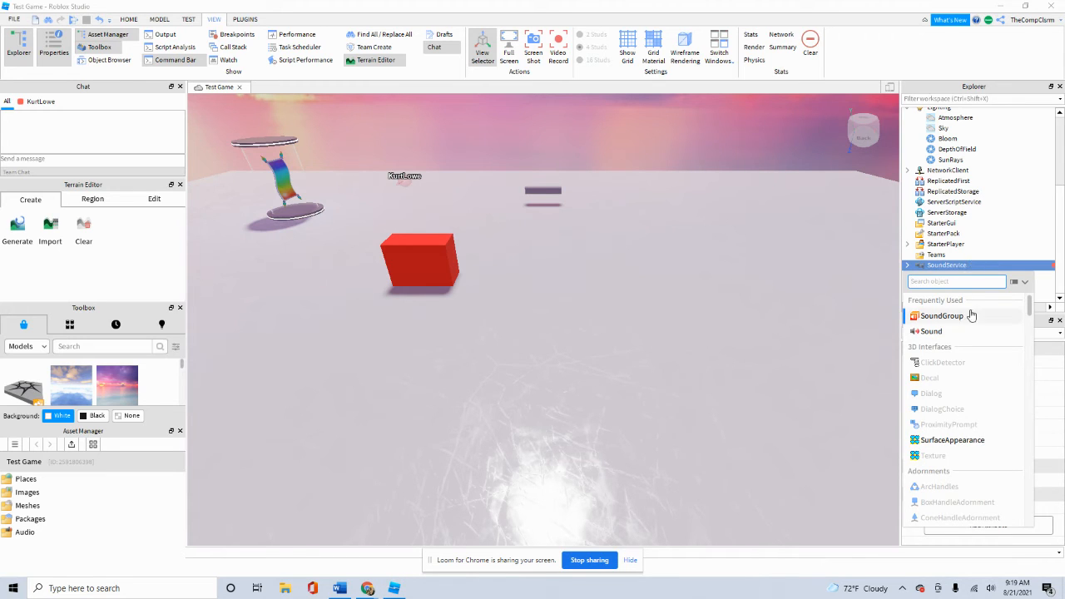
pyautogui.click(932, 331)
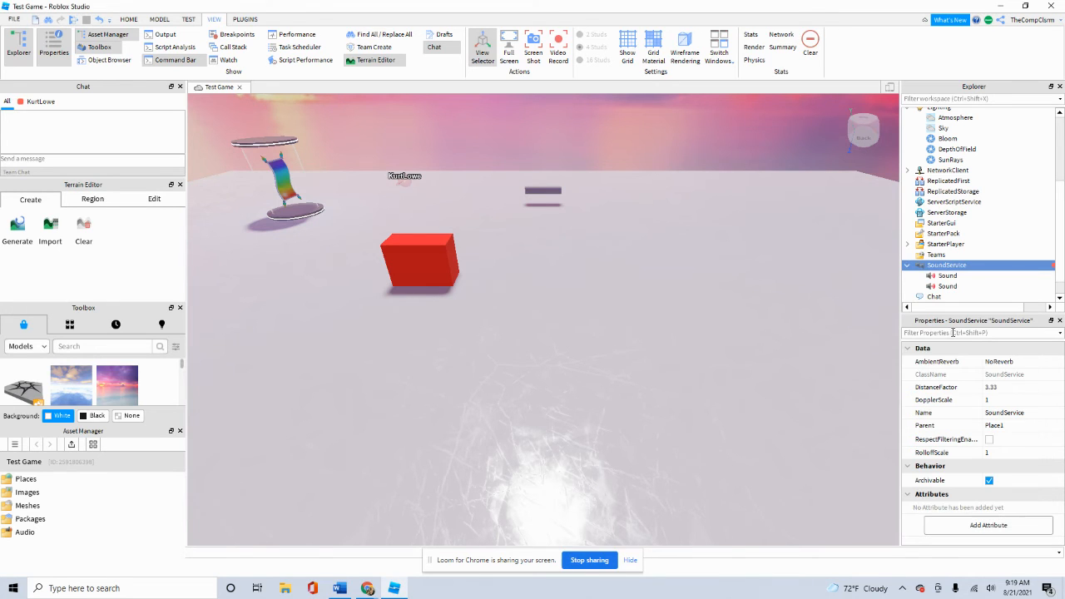
# - Add a ChorusSoundEffect to the first Sound under SoundService
pyautogui.click(968, 276)
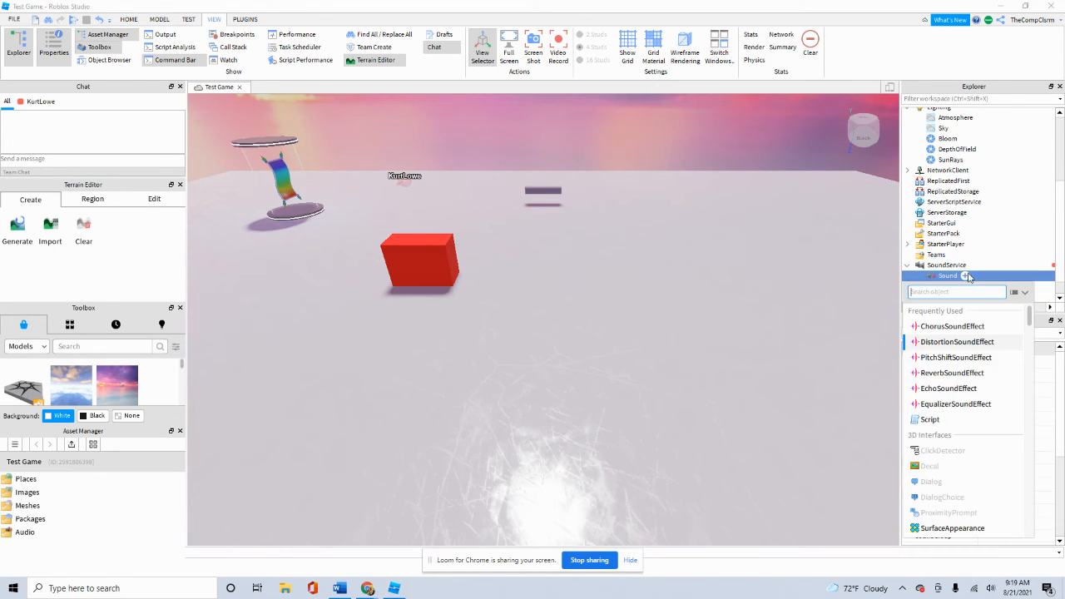
pyautogui.click(965, 326)
pyautogui.scroll(-1, 990, 266)
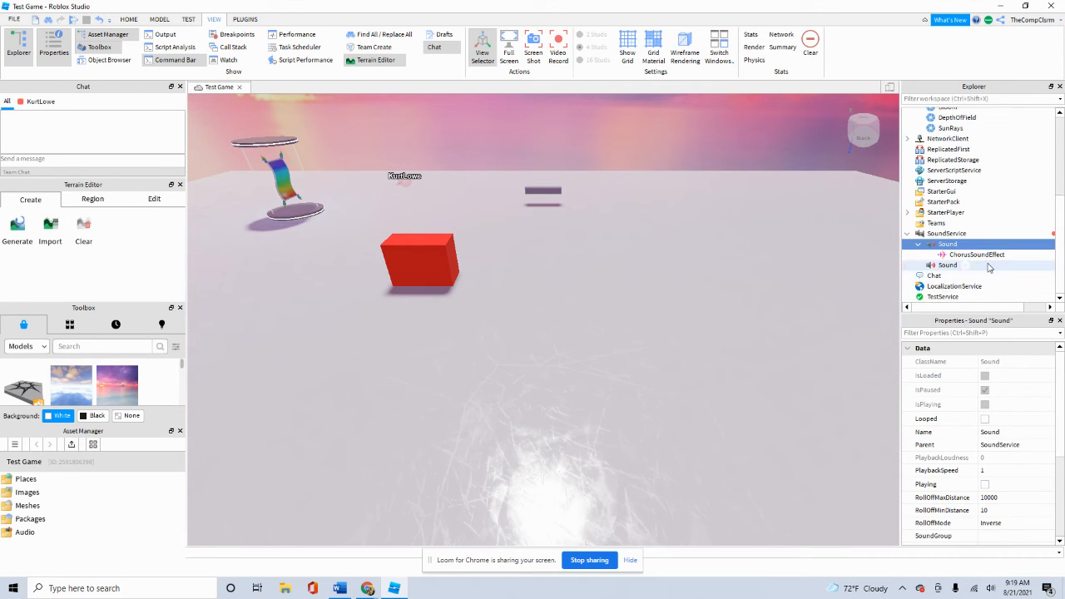
# - Add a second ChorusSoundEffect to the first Sound under SoundService
pyautogui.click(419, 254)
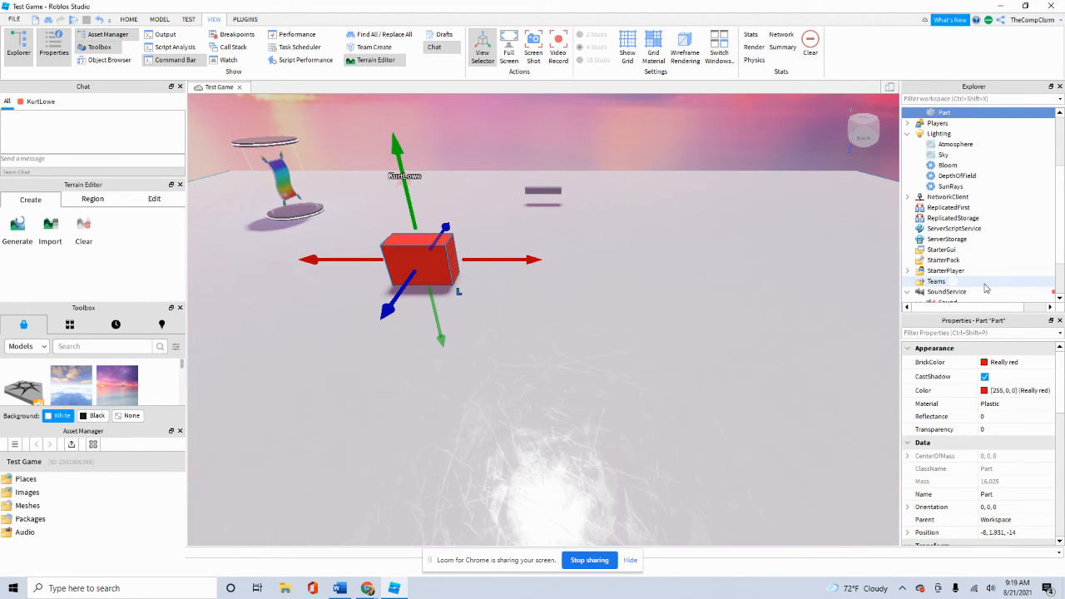
pyautogui.scroll(-2, 987, 288)
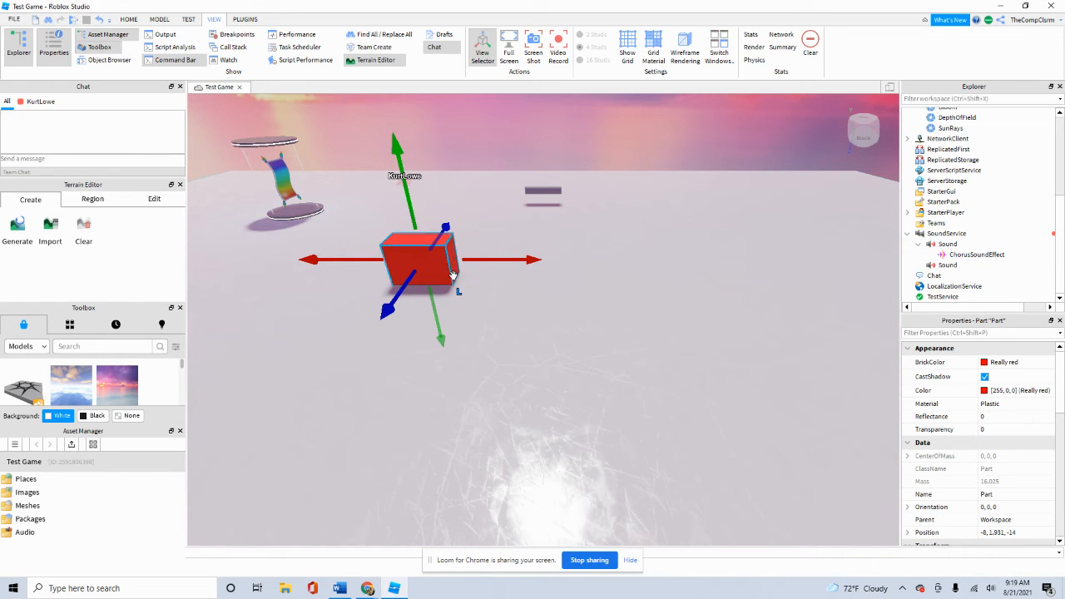
pyautogui.click(947, 235)
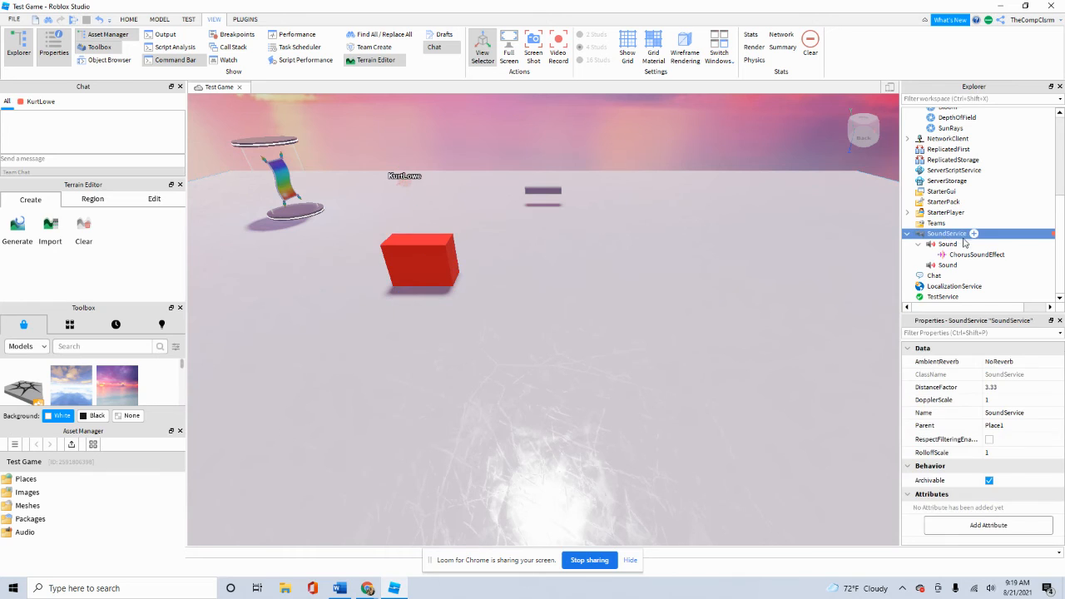
pyautogui.click(965, 245)
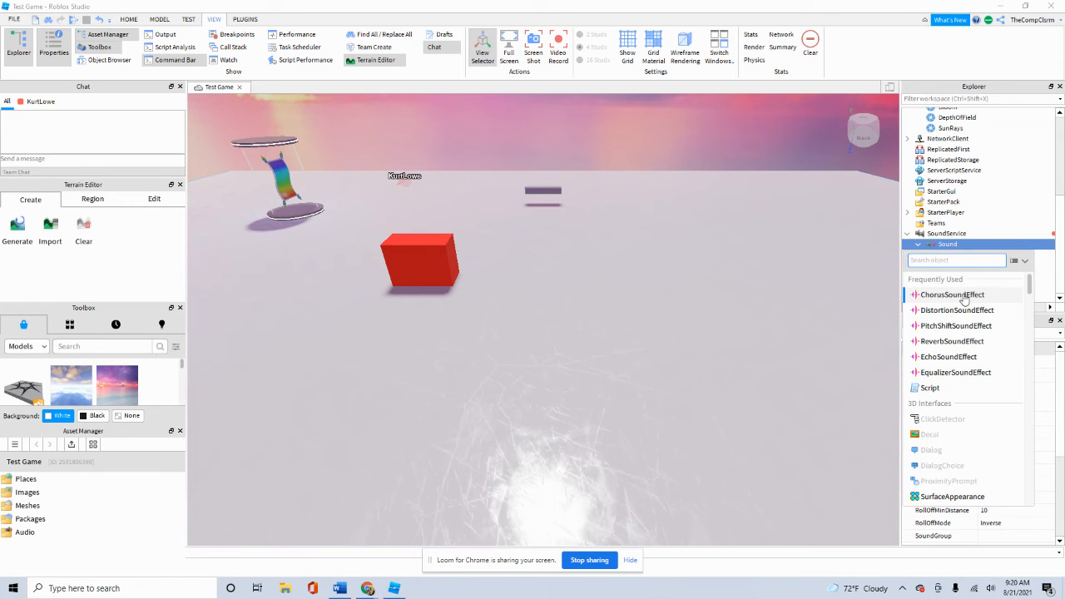
pyautogui.click(964, 292)
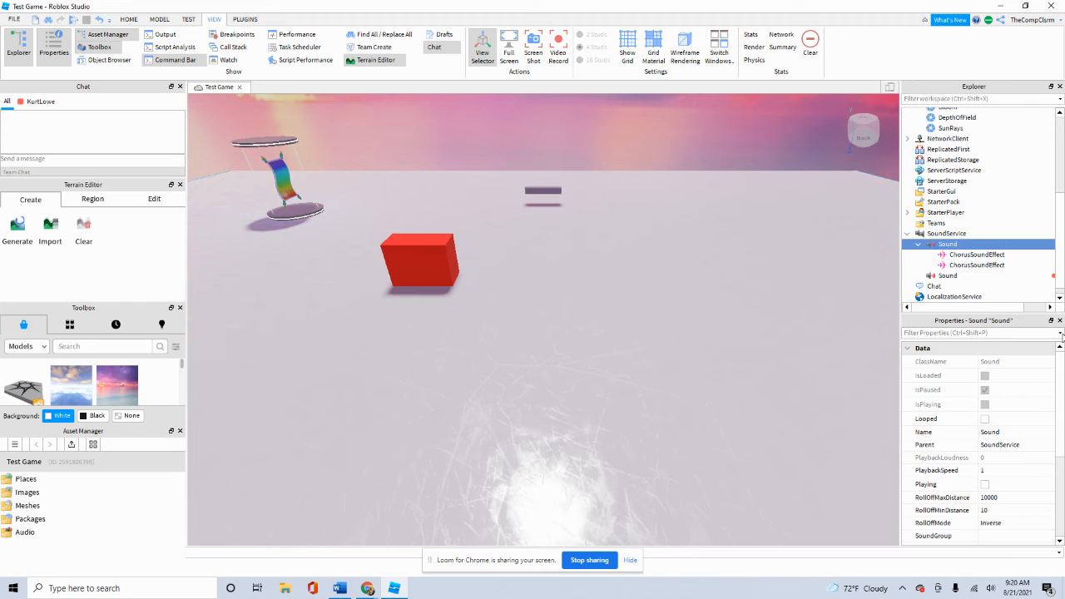
# - Delete the red part and the Rainbow Magic Carpet giver from the baseplate
pyautogui.scroll(-1, 993, 244)
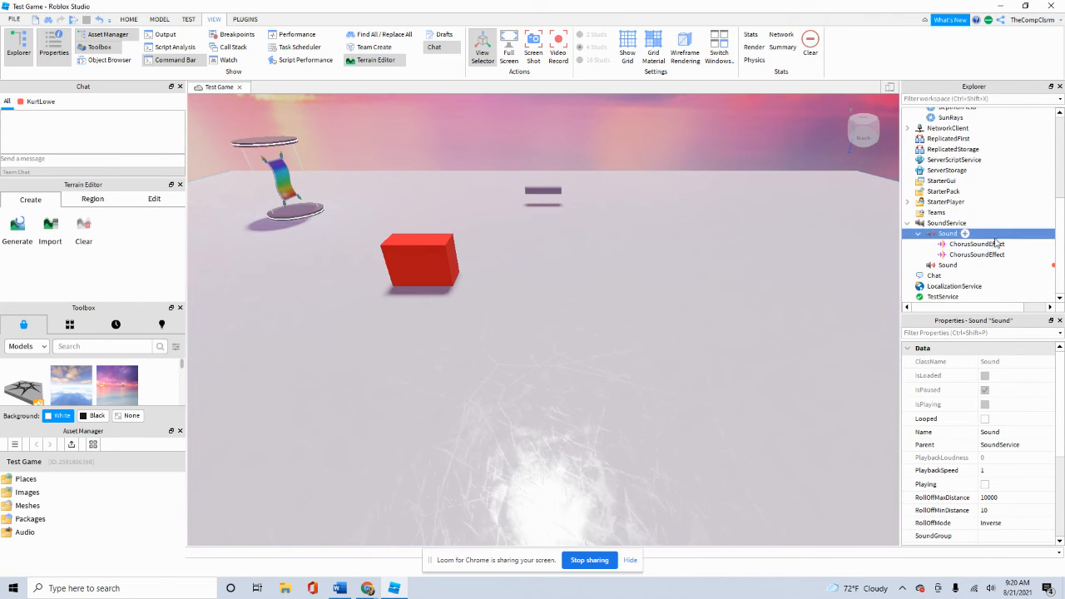
pyautogui.scroll(3, 989, 252)
pyautogui.scroll(3, 989, 250)
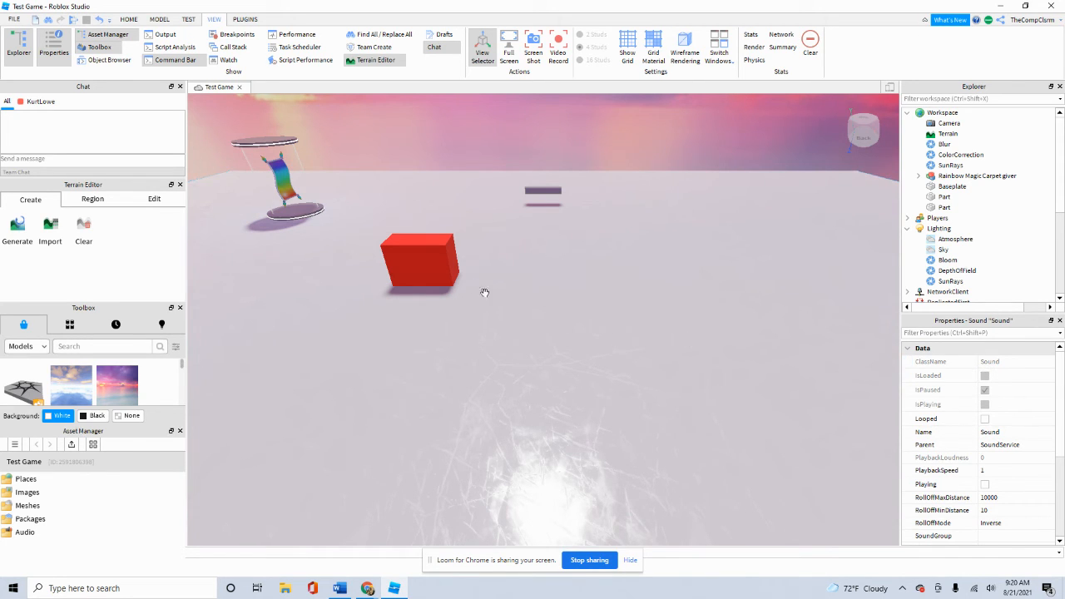
pyautogui.click(443, 274)
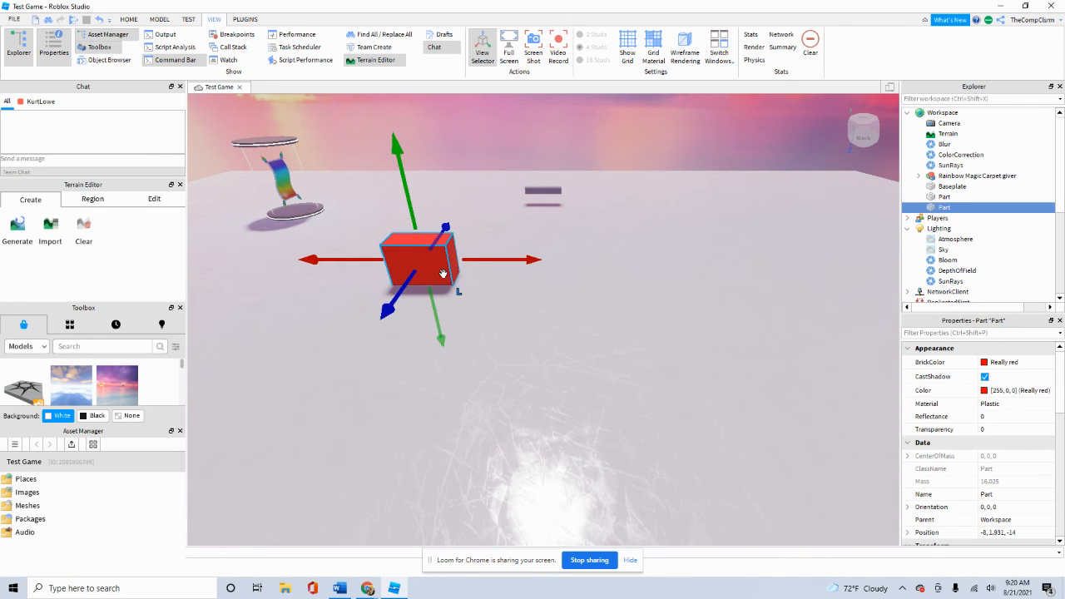
pyautogui.press('Delete')
pyautogui.click(254, 218)
pyautogui.press('Delete')
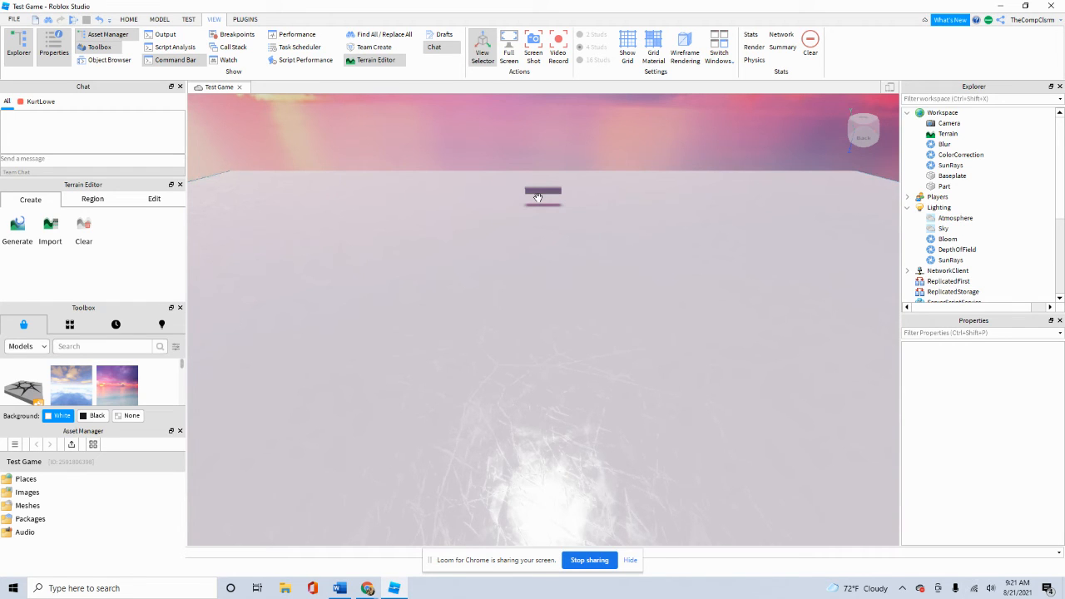
# - Browse the Toolbox models and add the Minecraft Sky to the game
pyautogui.click(114, 347)
pyautogui.scroll(-4, 50, 369)
pyautogui.scroll(5, 49, 369)
pyautogui.scroll(-3, 83, 371)
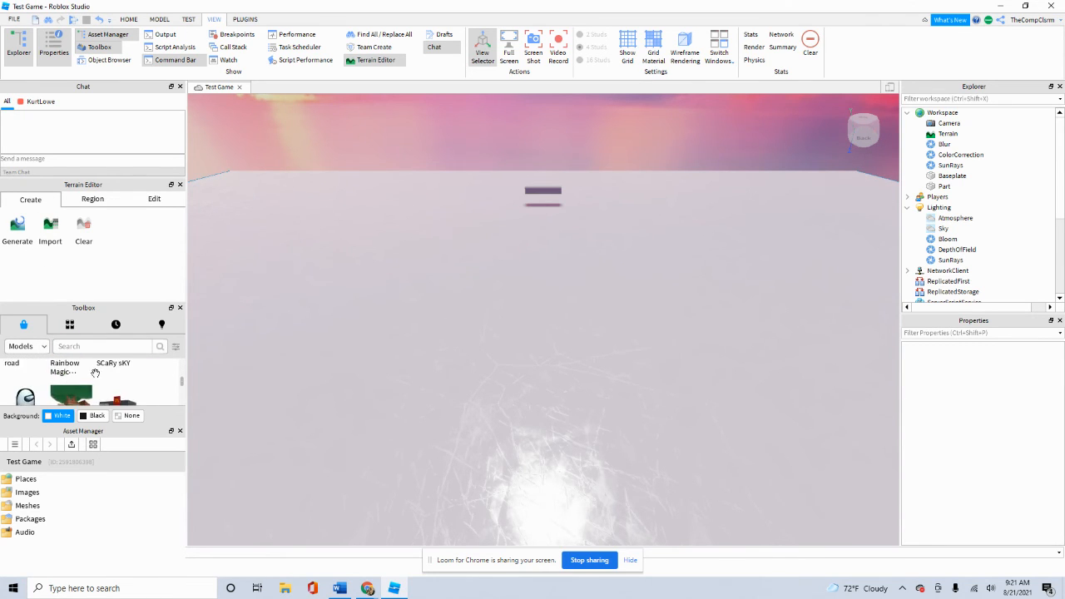
pyautogui.scroll(-1, 95, 373)
pyautogui.scroll(4, 50, 377)
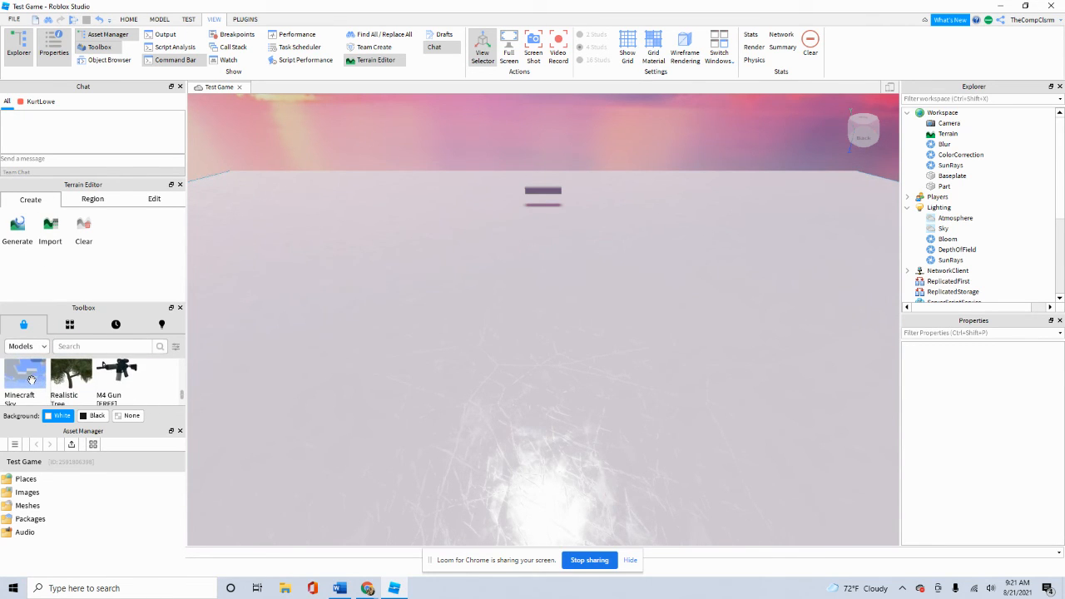
pyautogui.click(31, 380)
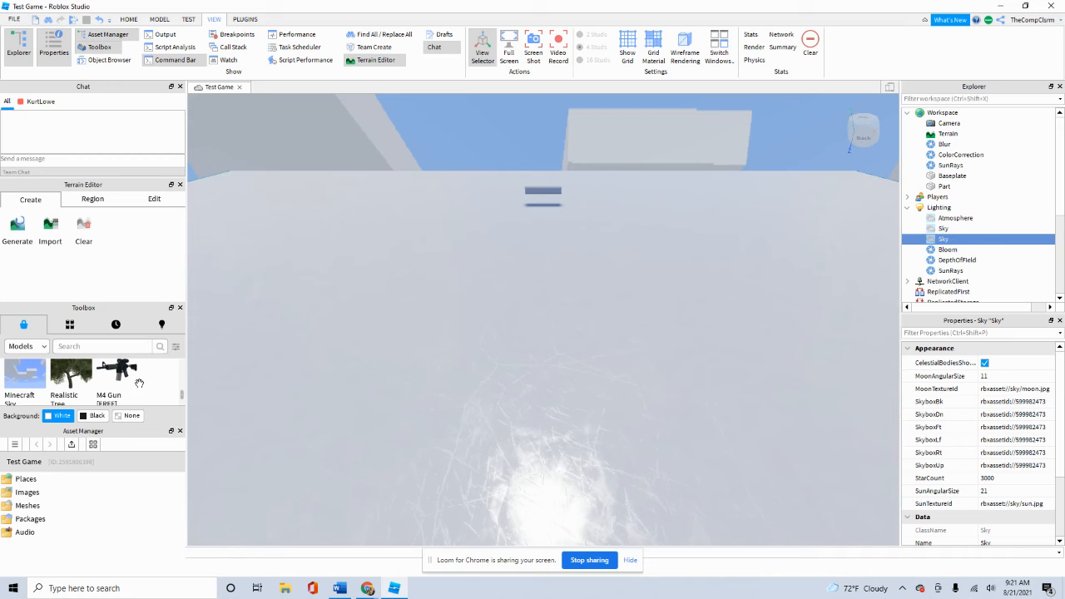
# - Insert the Sakura Tree model and move the Baseplate clear of it to about position 92, 96, 51
pyautogui.scroll(-3, 139, 383)
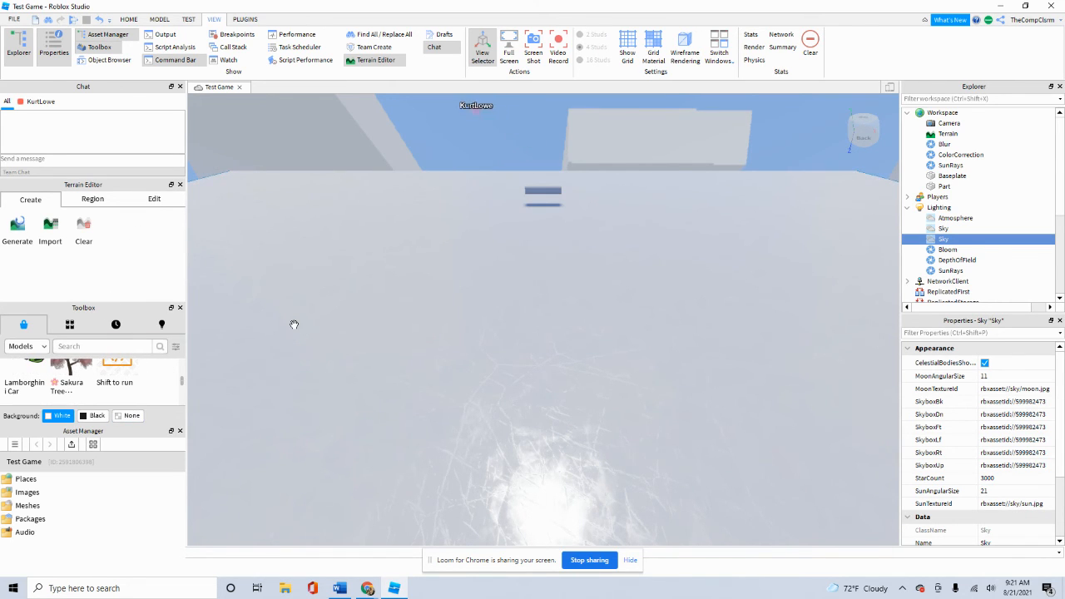
pyautogui.click(129, 20)
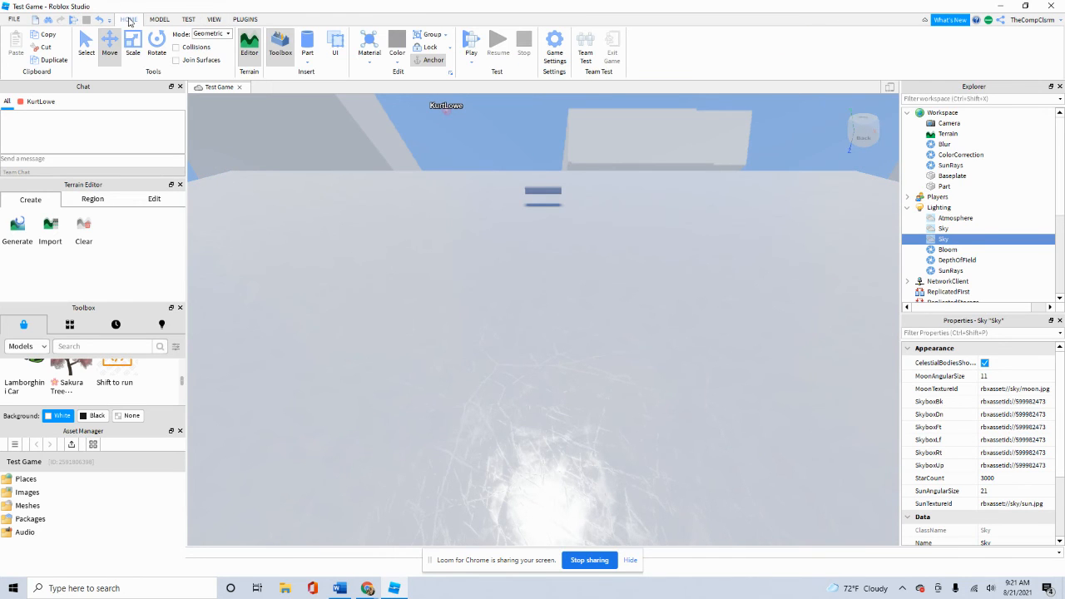
pyautogui.click(70, 370)
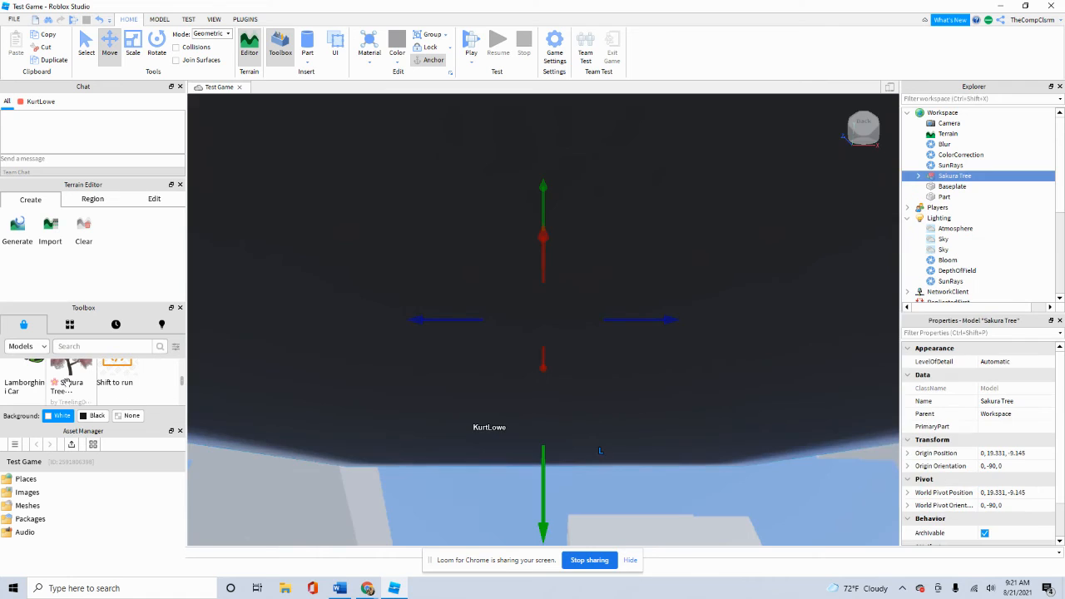
pyautogui.scroll(-5, 390, 370)
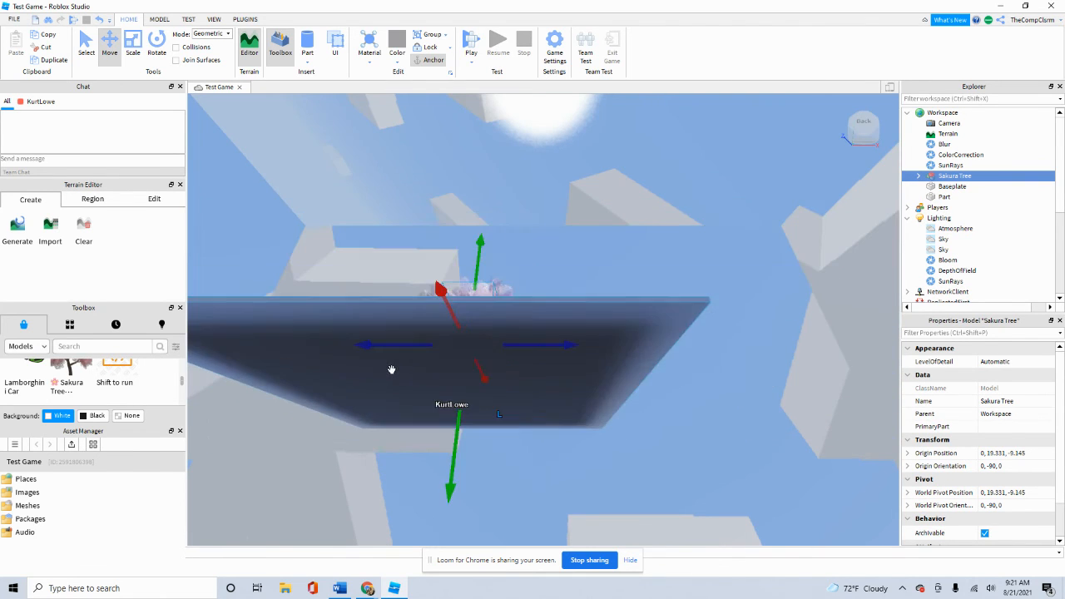
pyautogui.moveTo(397, 359); pyautogui.dragTo(613, 220)
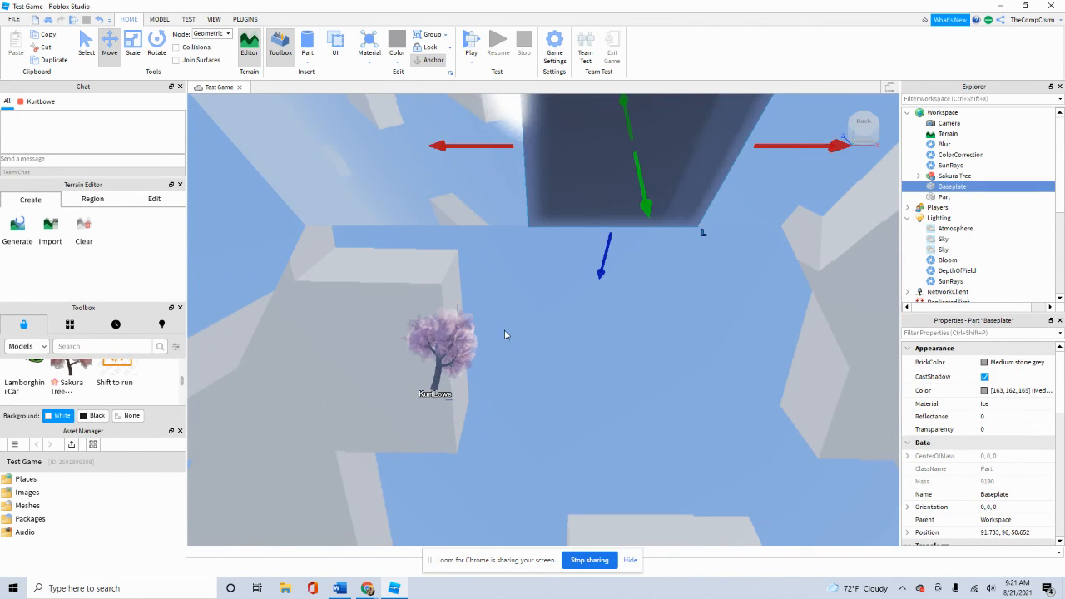
# - Try to rotate the Sakura Tree model with the Rotate tool
pyautogui.click(455, 345)
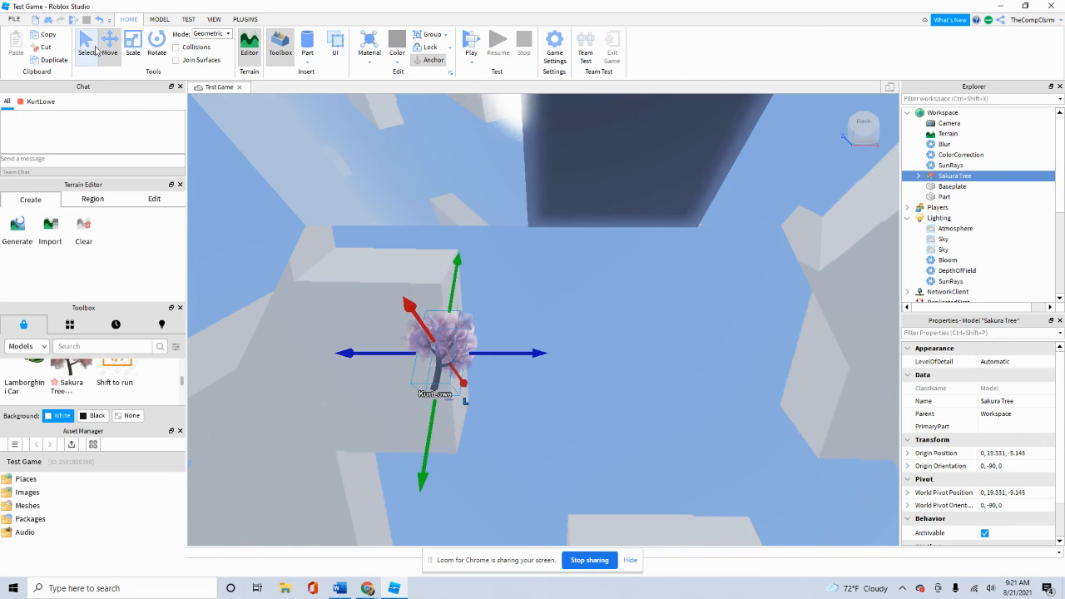
pyautogui.click(133, 50)
pyautogui.click(156, 47)
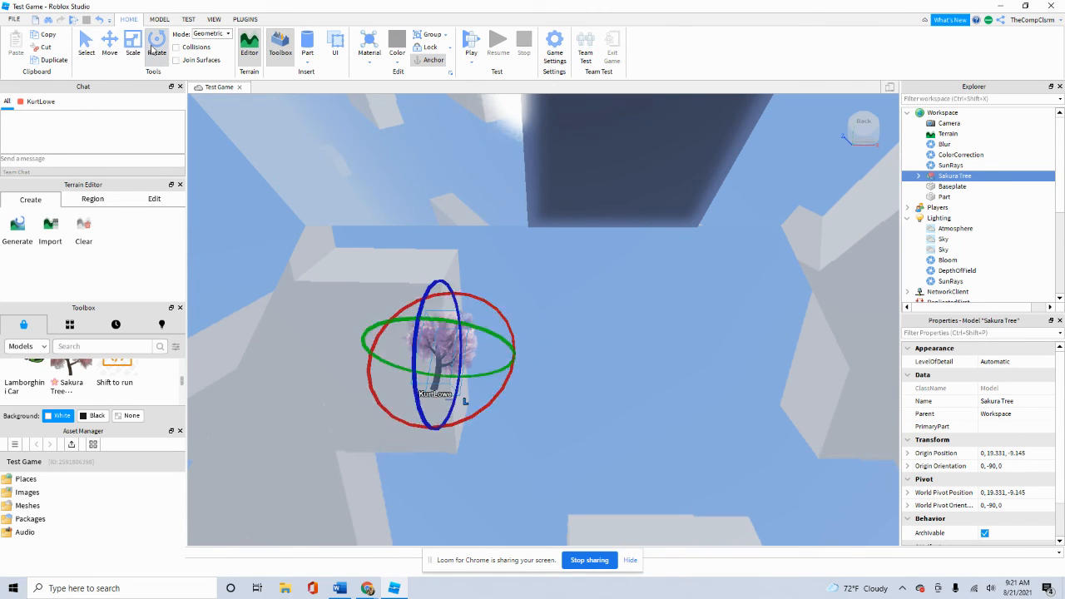
pyautogui.moveTo(441, 355); pyautogui.dragTo(491, 352)
pyautogui.scroll(-2, 460, 373)
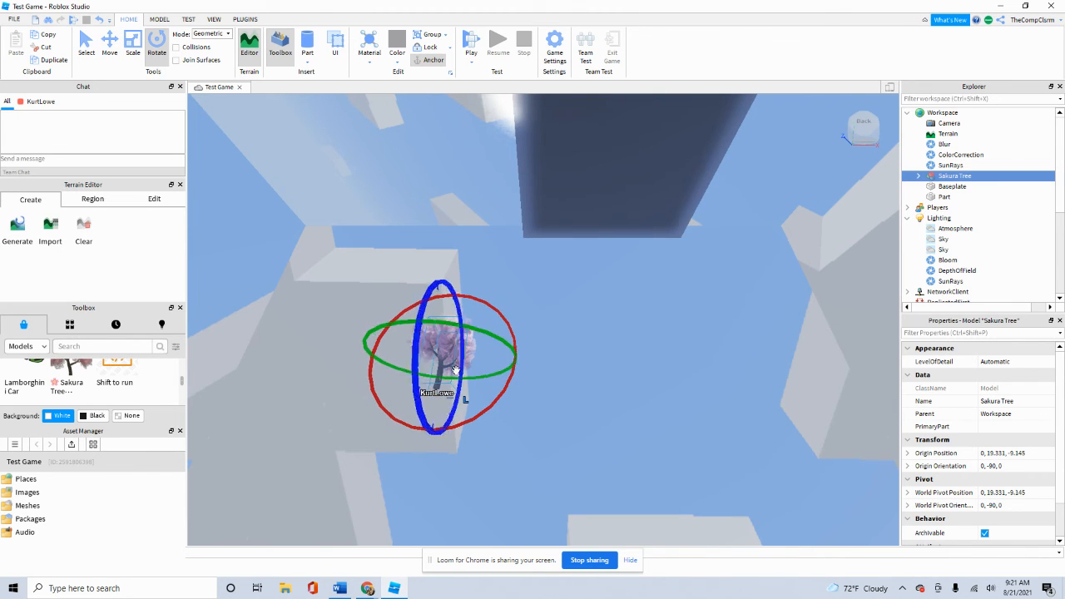
# - Try to reposition the Baseplate with the Rotate tool active
pyautogui.click(599, 214)
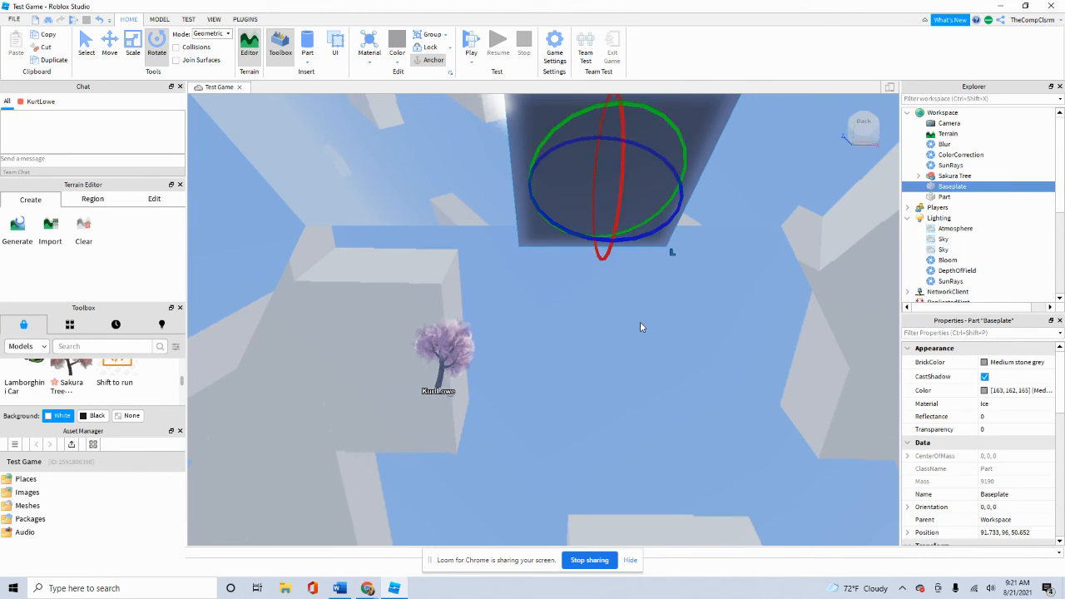
pyautogui.scroll(-3, 641, 311)
pyautogui.moveTo(639, 206); pyautogui.dragTo(655, 296)
pyautogui.scroll(-1, 626, 392)
pyautogui.scroll(-2, 643, 385)
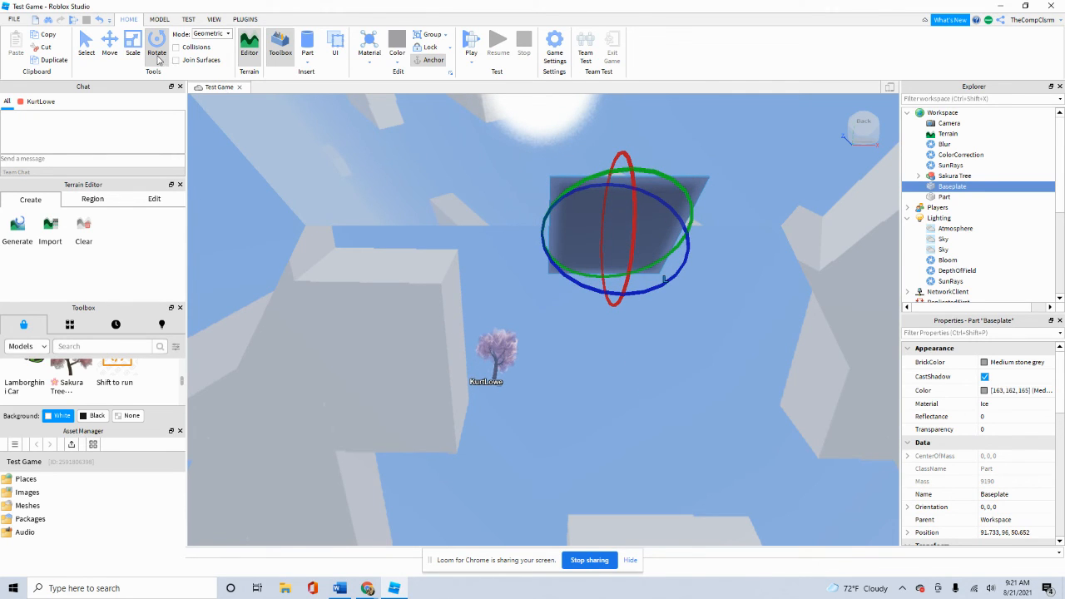
# - Hide the Explorer and Properties windows
pyautogui.click(218, 22)
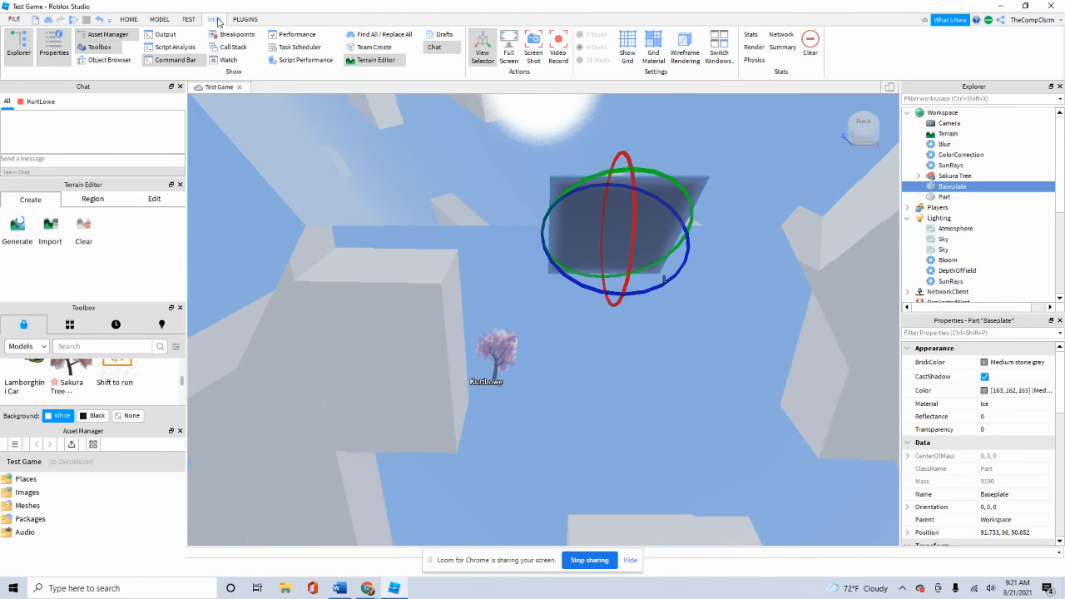
pyautogui.click(22, 48)
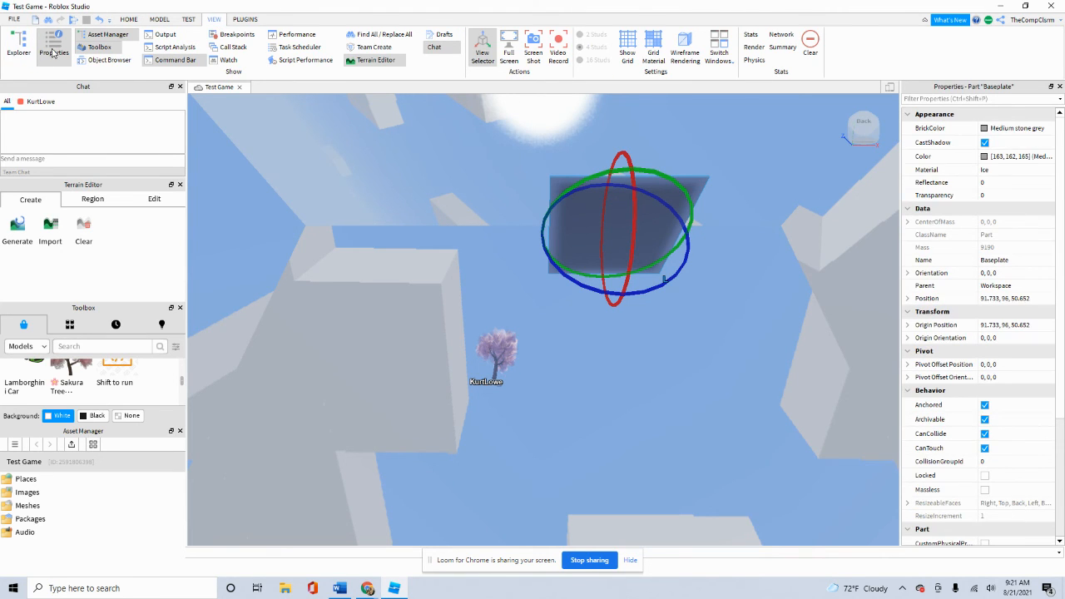
pyautogui.click(52, 53)
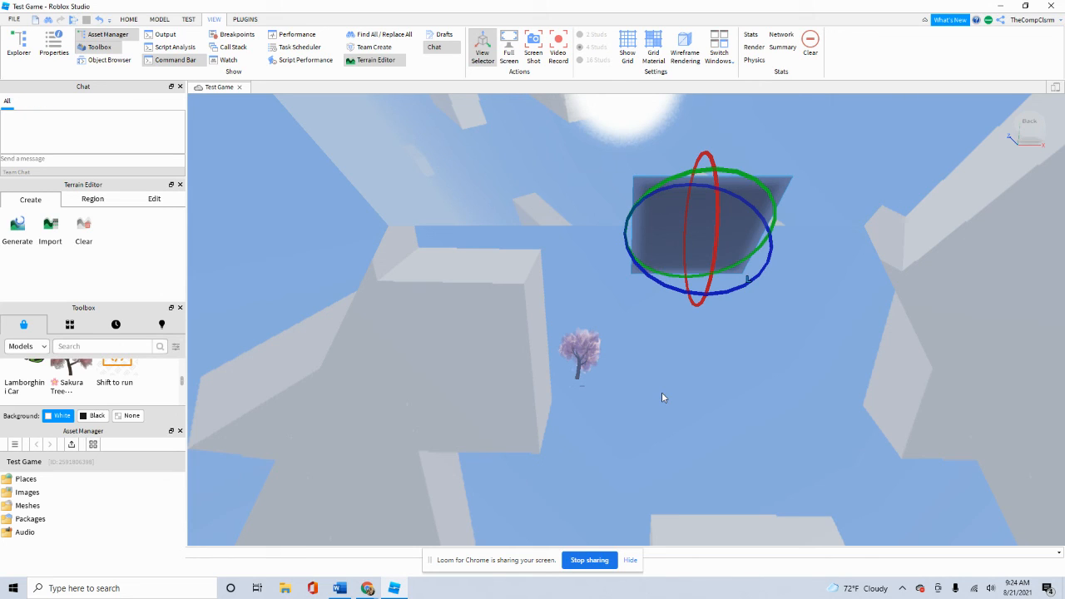
# - Close Roblox Studio and switch to the Loom video library in the browser
pyautogui.click(1055, 7)
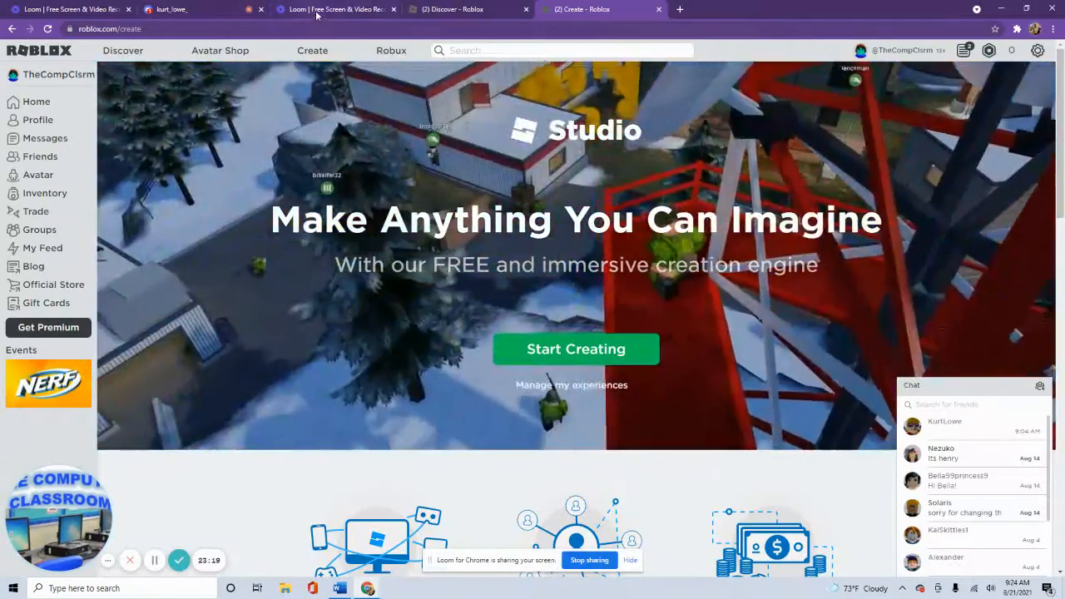
pyautogui.click(316, 11)
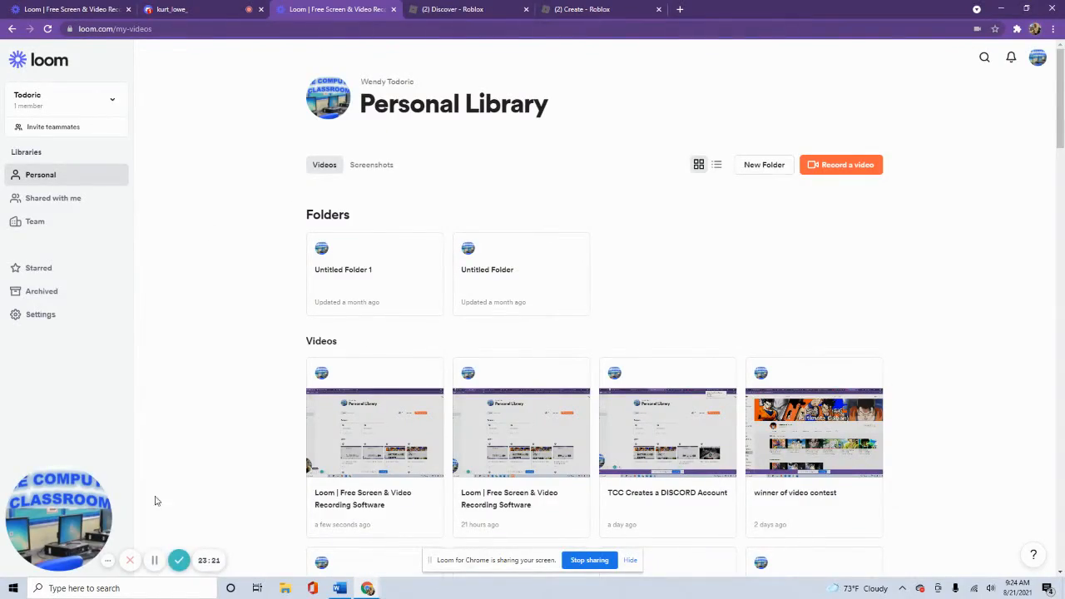